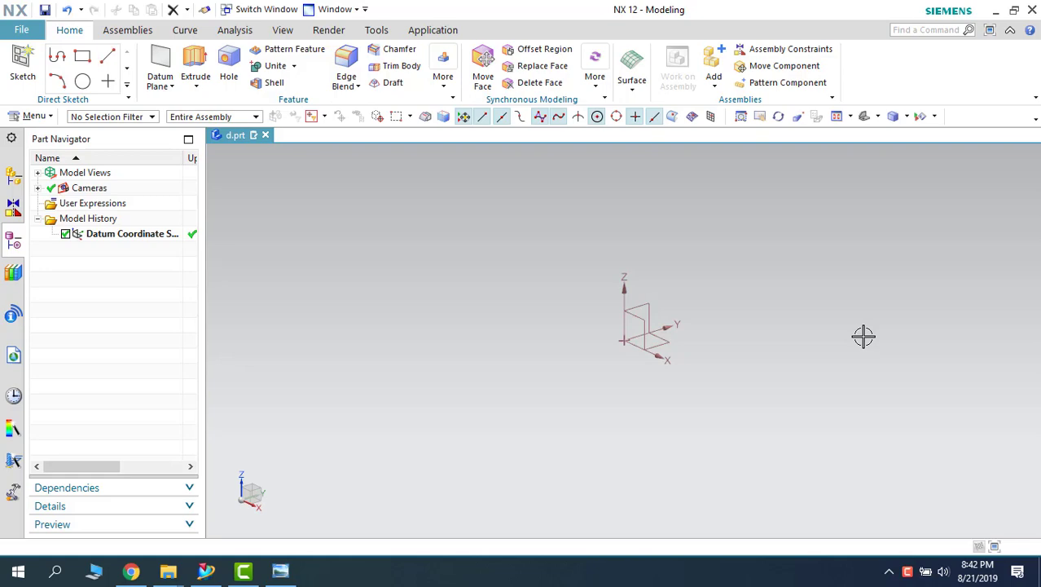
# - Review the Capture1.PNG reference drawing, then return to NX and create a sketch on the YZ plane of the datum coordinate system
pyautogui.click(281, 570)
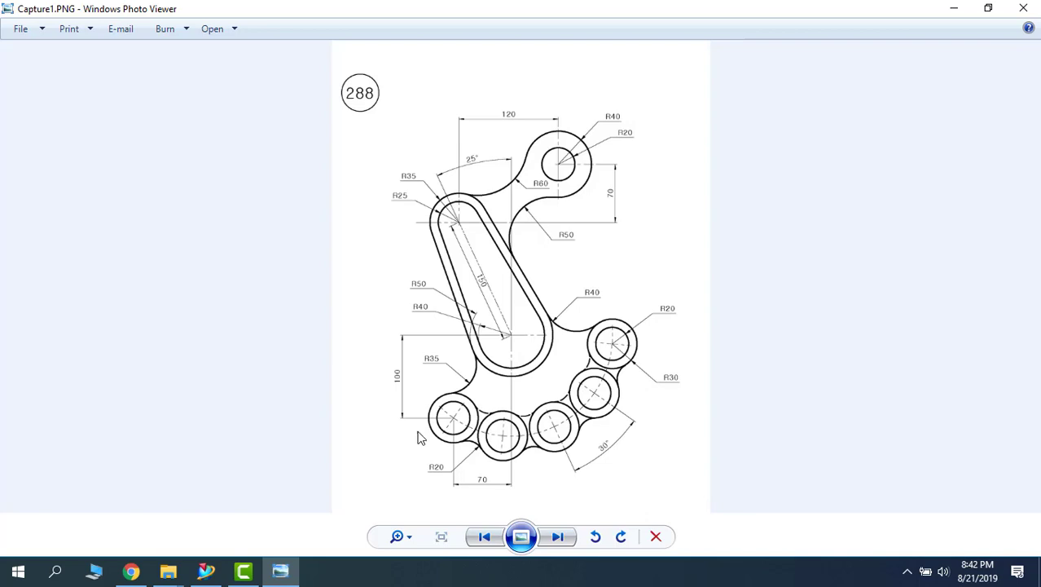
pyautogui.click(206, 571)
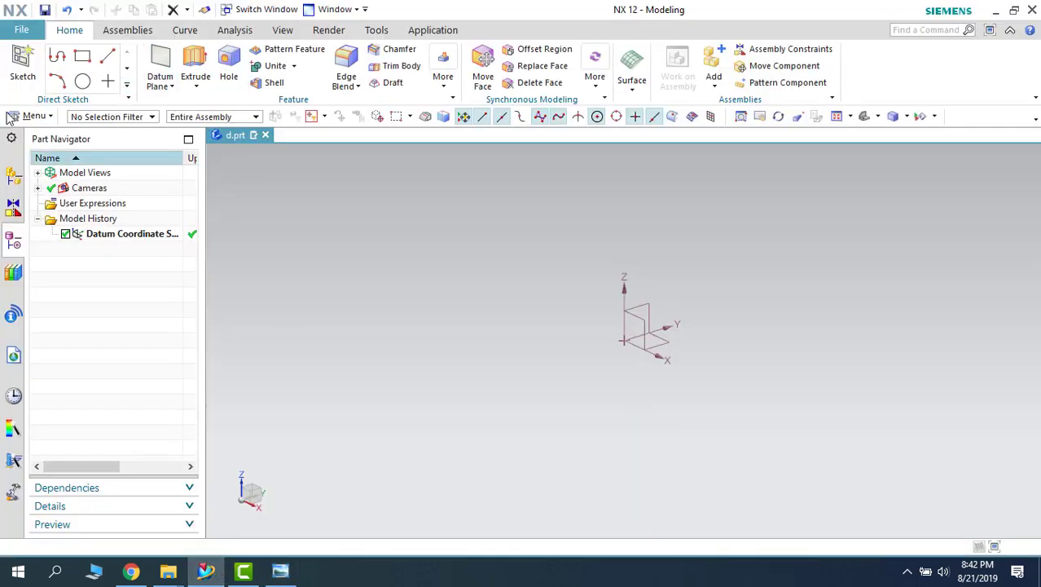
pyautogui.click(22, 65)
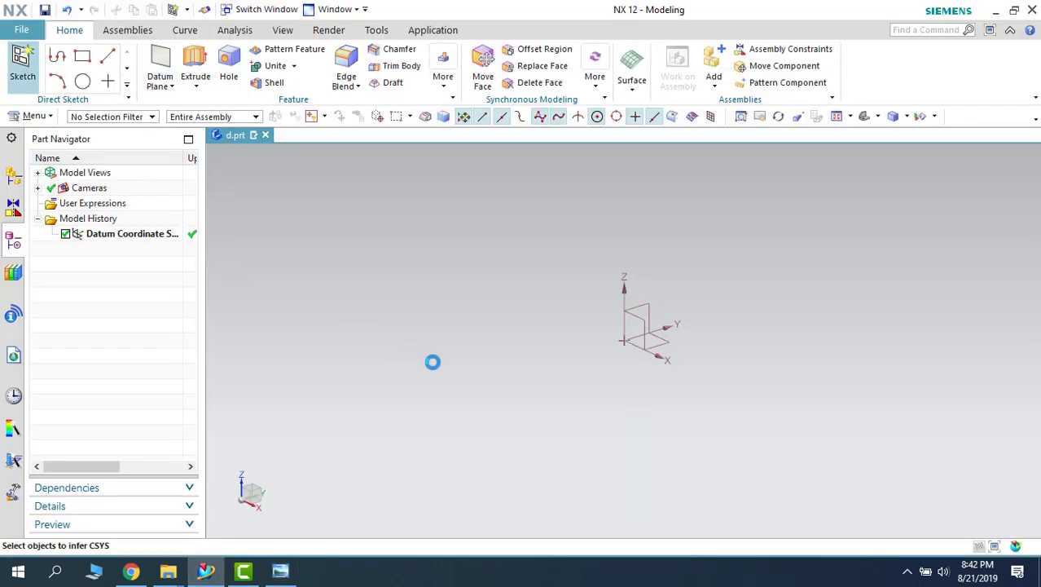
pyautogui.click(629, 314)
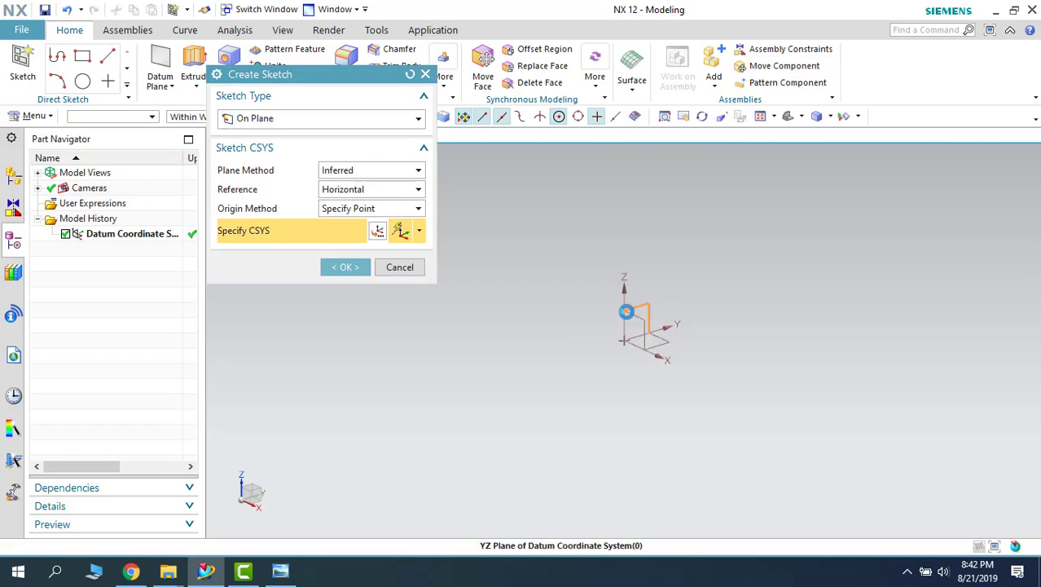
pyautogui.click(349, 267)
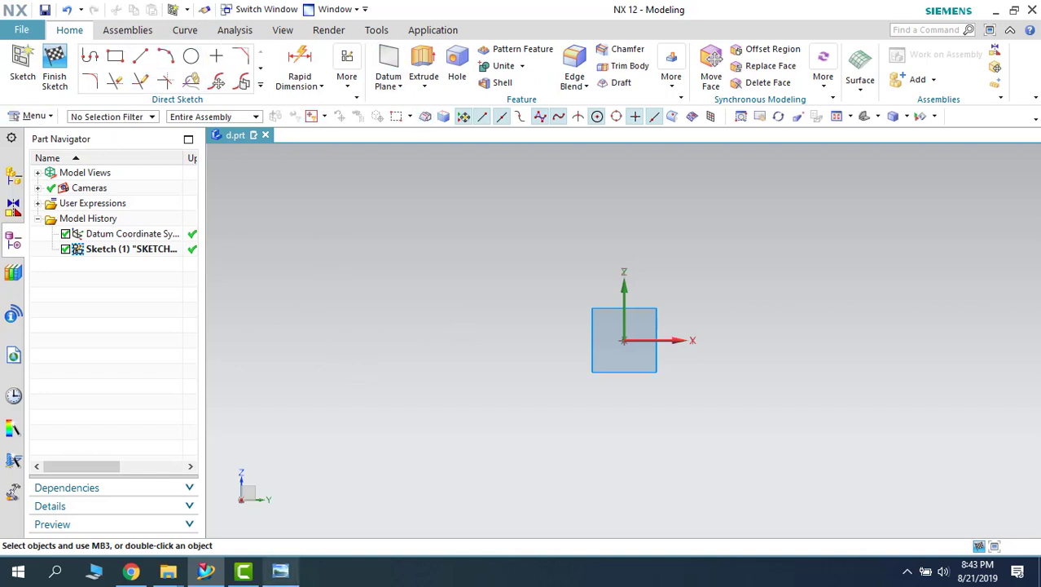
# - Draw an 80 mm diameter circle centred on the sketch origin and a 100 mm diameter circle beside it, on the negative X side
pyautogui.click(281, 570)
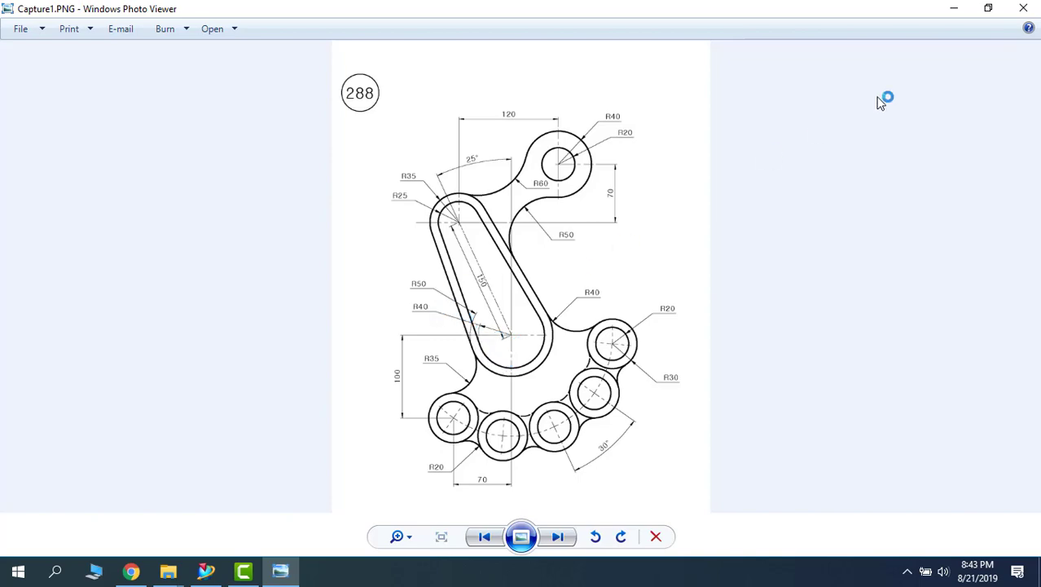
pyautogui.click(954, 9)
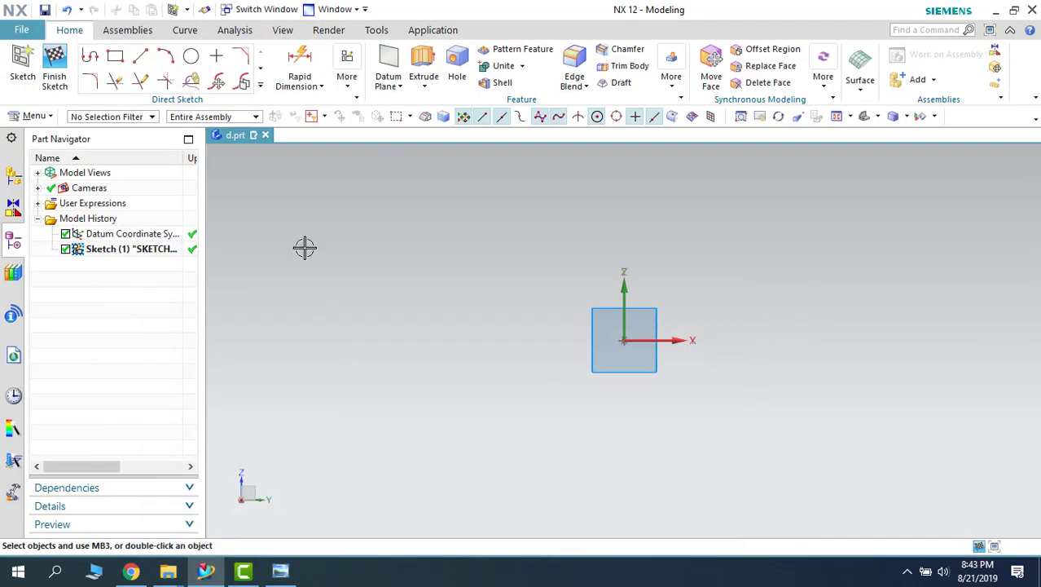
pyautogui.click(191, 56)
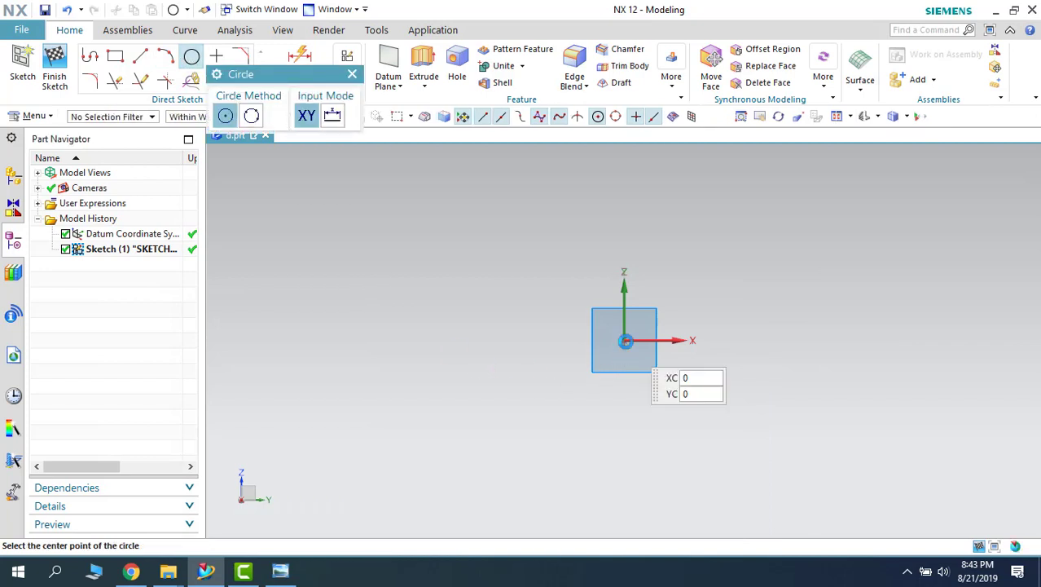
pyautogui.click(624, 340)
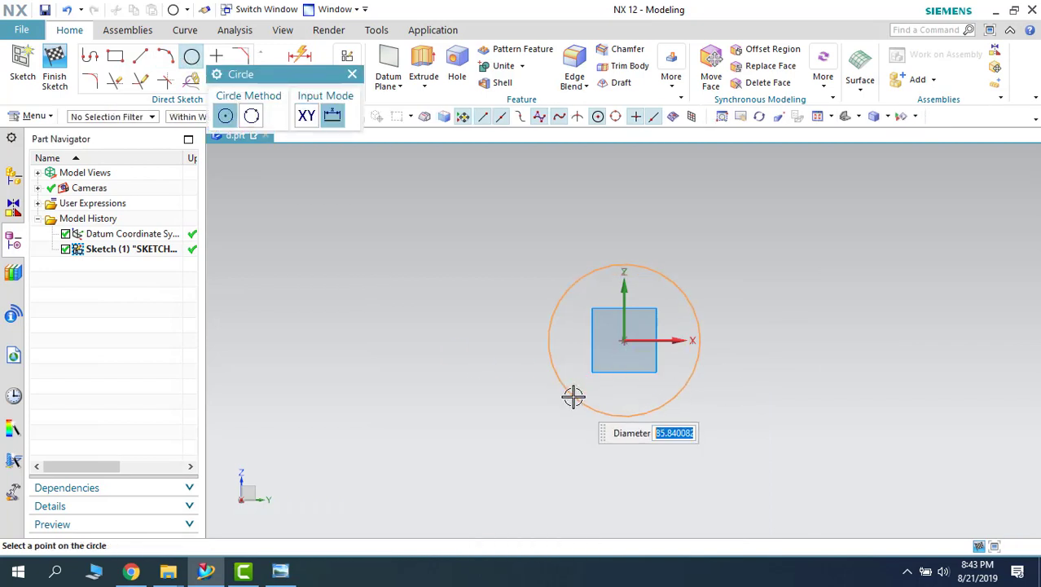
pyautogui.write('80')
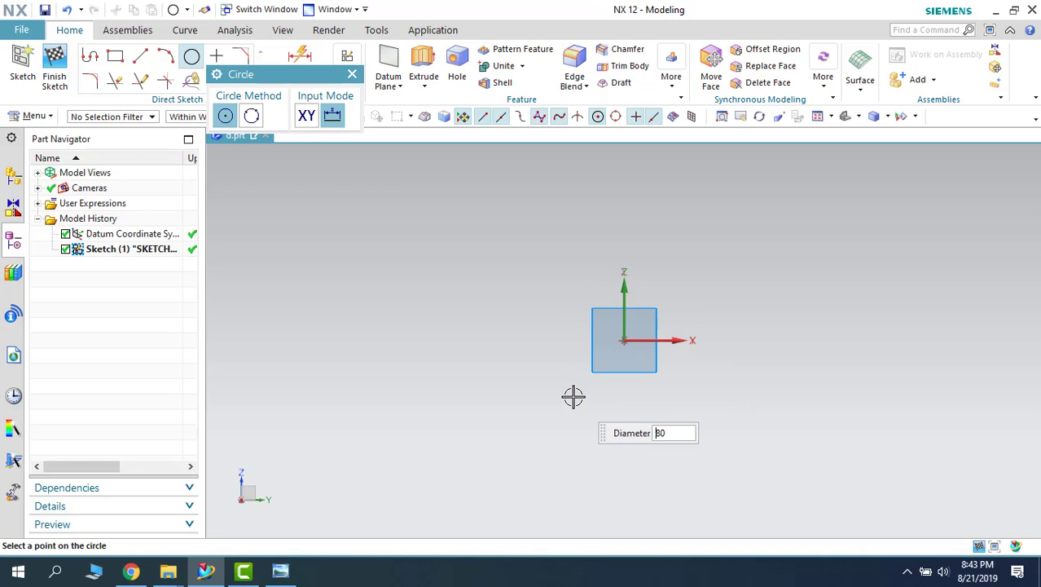
pyautogui.press('Return')
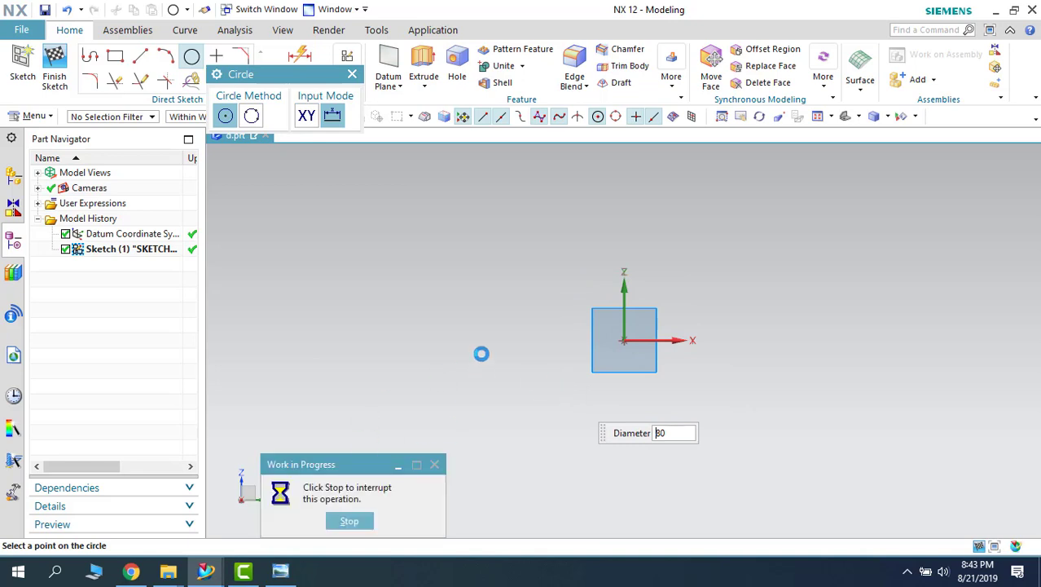
pyautogui.click(421, 350)
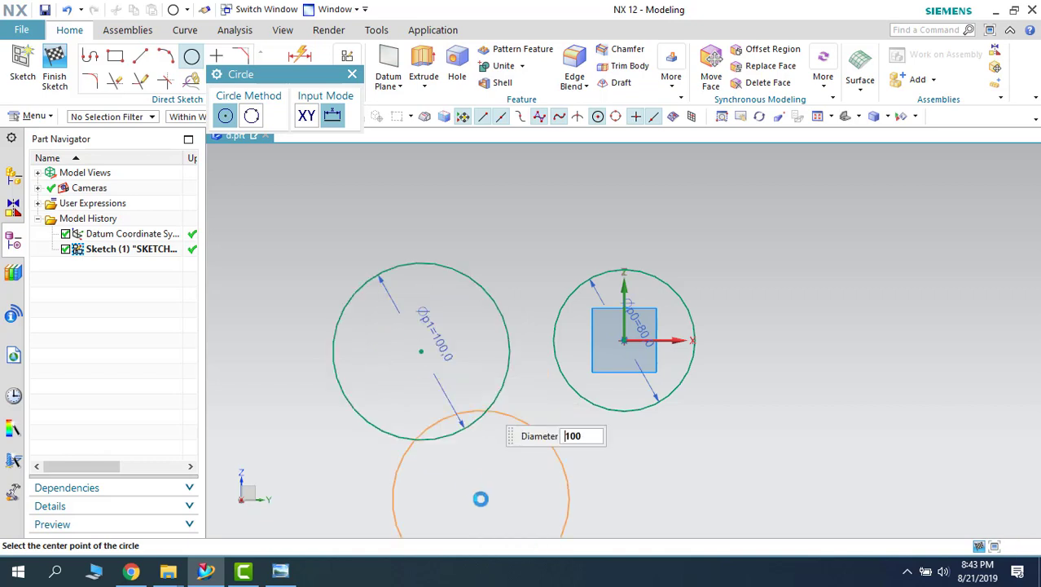
pyautogui.press('Escape')
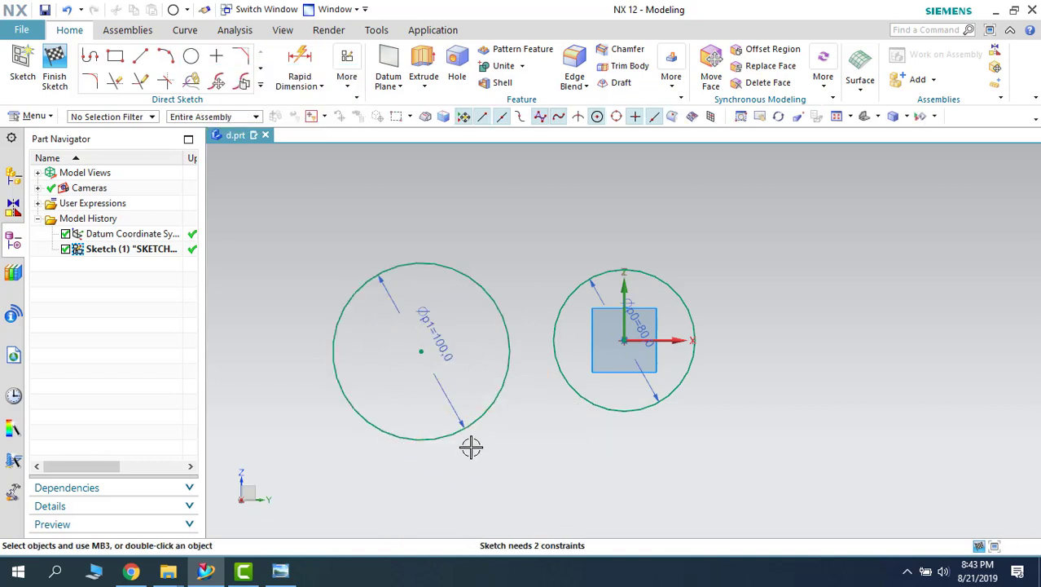
# - Apply a concentric constraint between the 100 mm circle and the 80 mm circle at the origin
pyautogui.press('c')
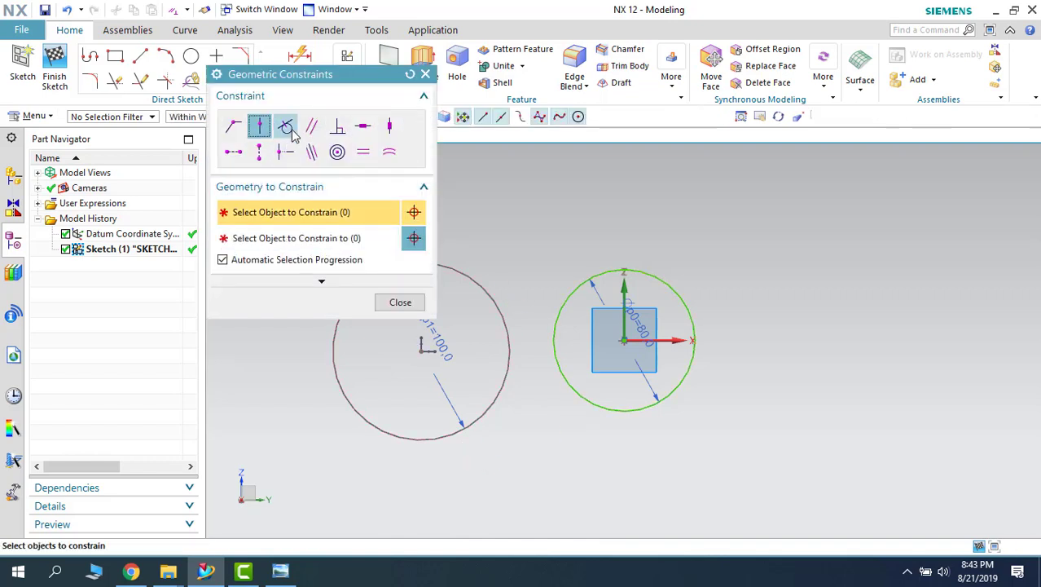
pyautogui.click(337, 151)
pyautogui.click(505, 380)
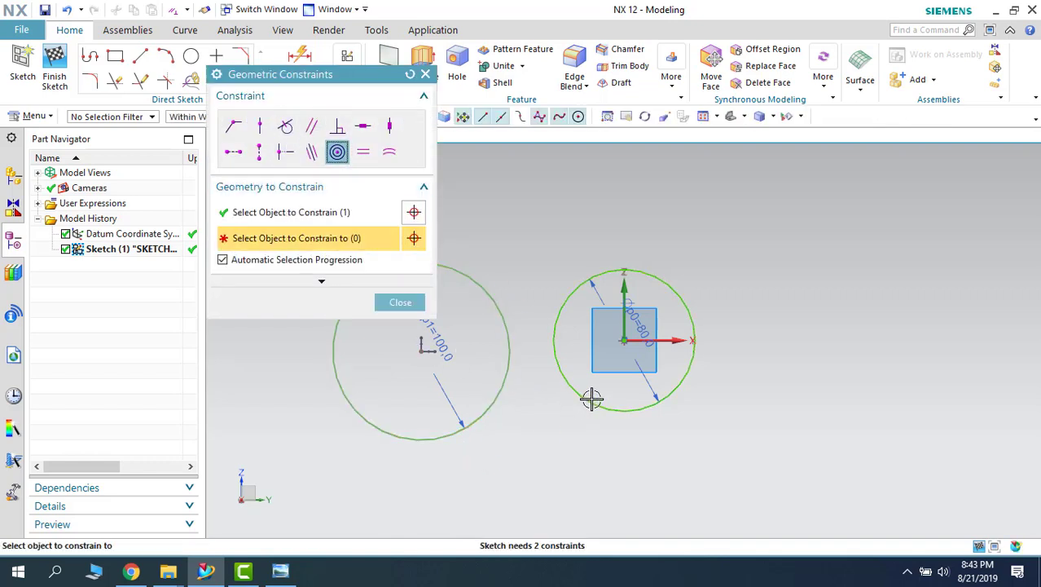
pyautogui.click(592, 397)
pyautogui.click(400, 303)
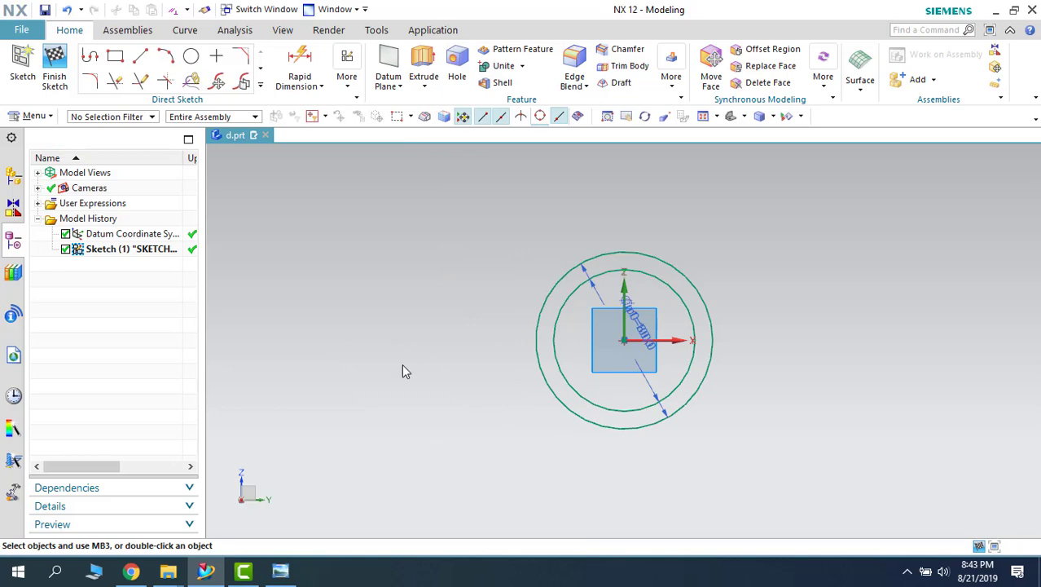
# - Draw concentric circles of 50 mm and 70 mm diameter above the origin, on the negative X side
pyautogui.scroll(5, 399, 367)
pyautogui.scroll(-5, 399, 369)
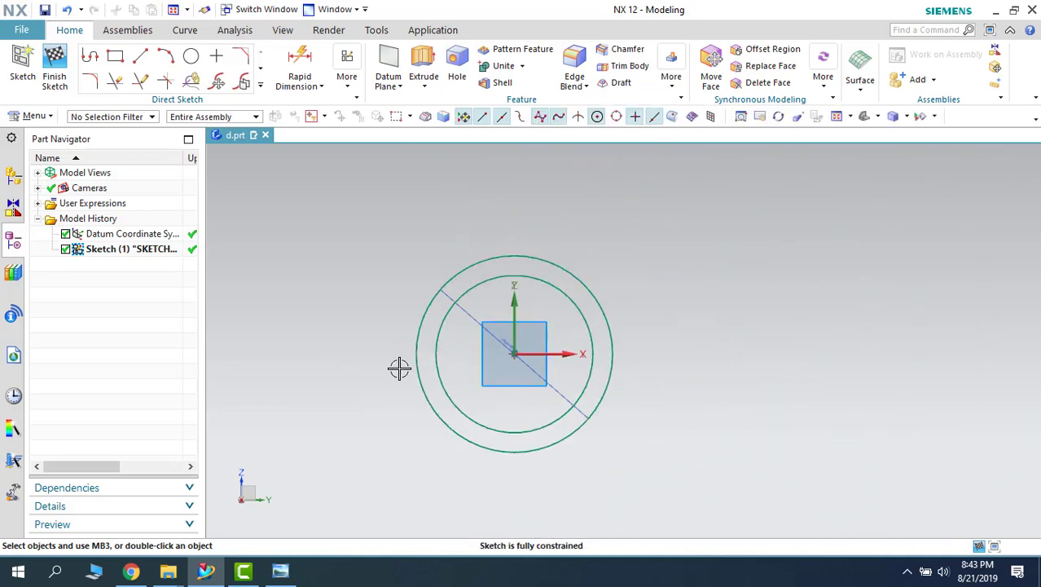
pyautogui.click(280, 573)
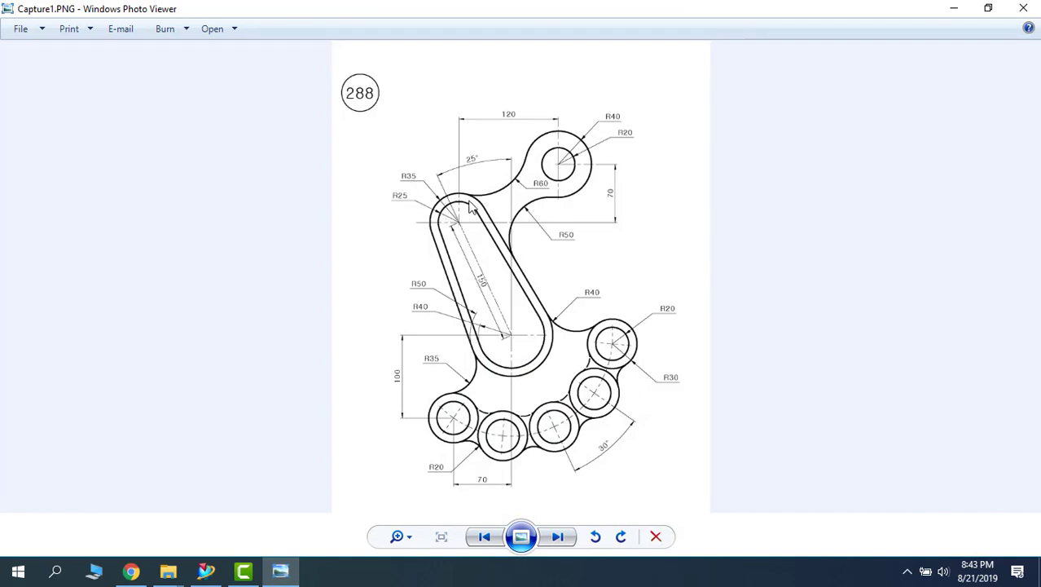
pyautogui.click(951, 9)
pyautogui.click(191, 55)
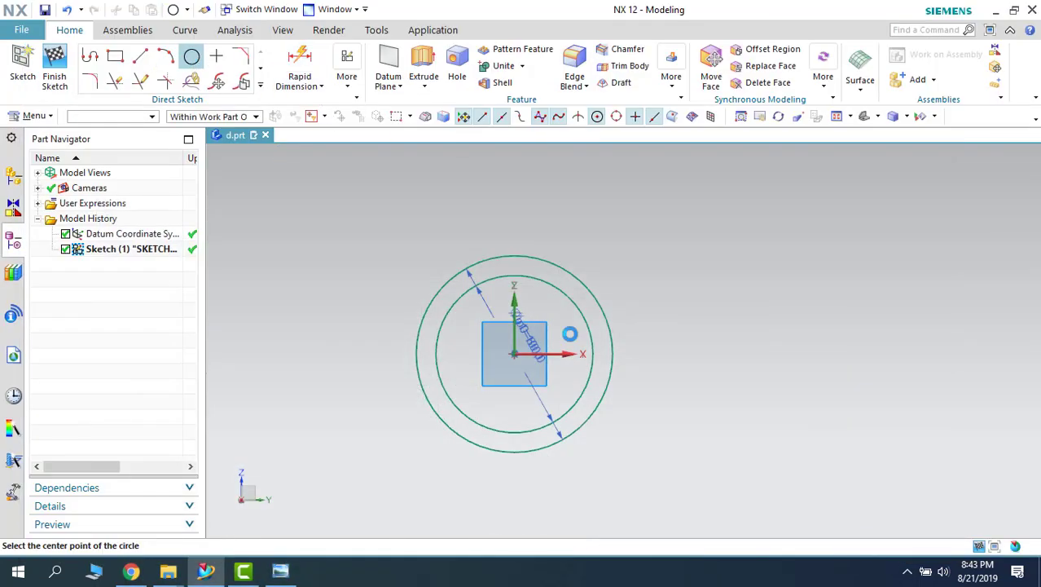
pyautogui.scroll(-3, 570, 338)
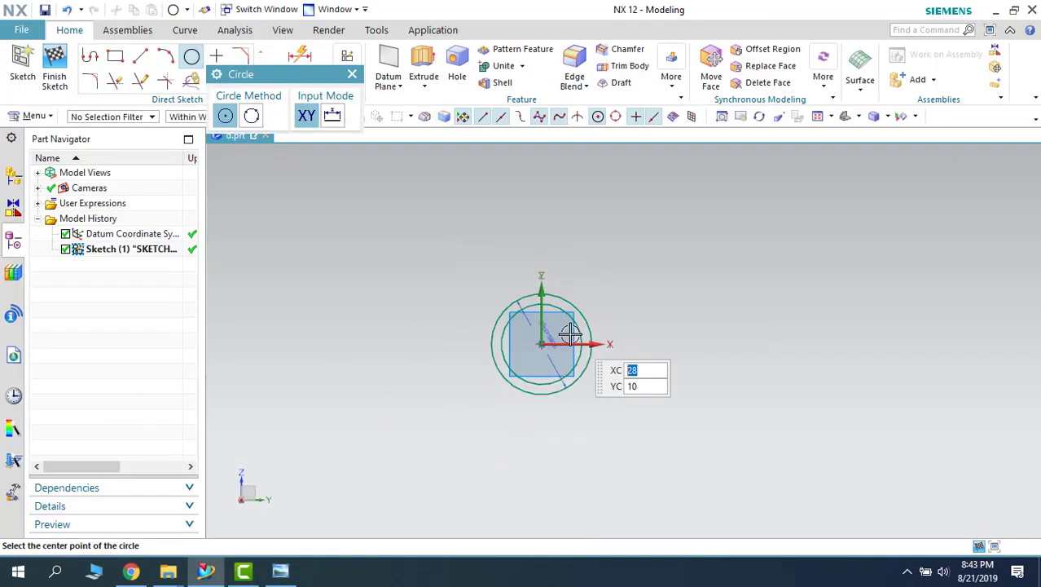
pyautogui.click(452, 222)
pyautogui.write('50')
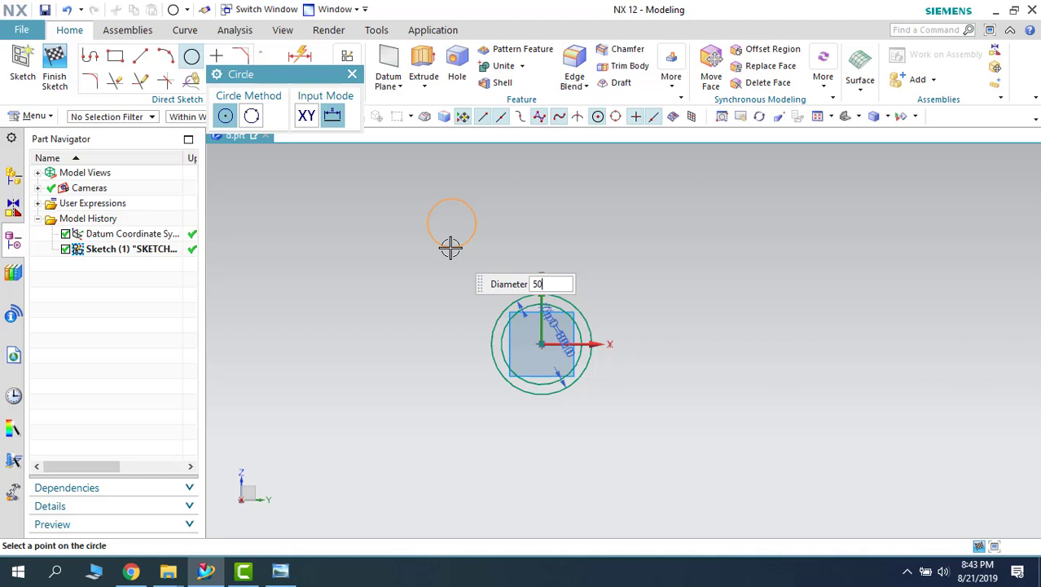
pyautogui.press('Return')
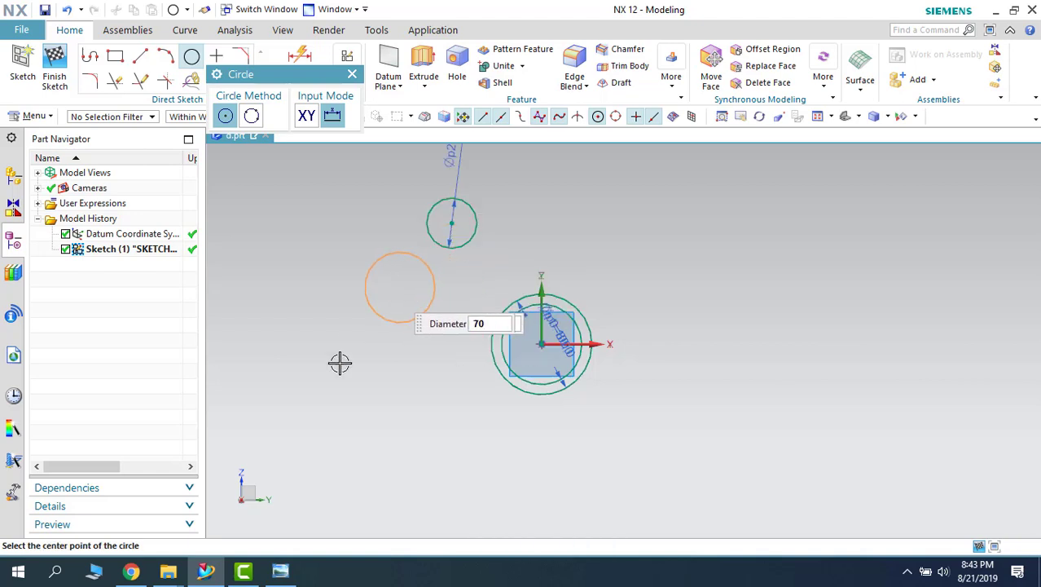
pyautogui.click(453, 222)
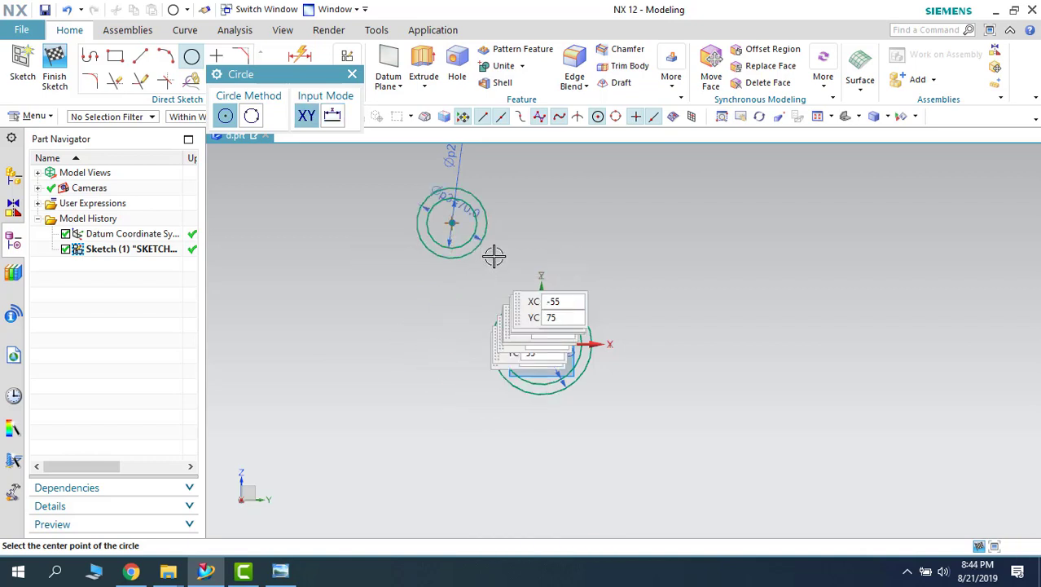
pyautogui.press('Escape')
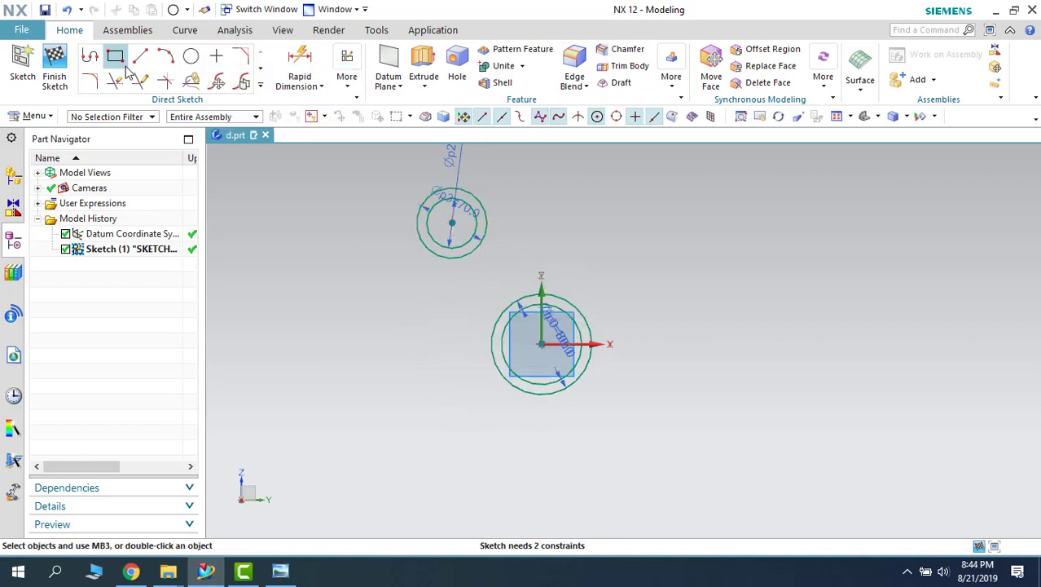
# - Draw a line from the origin to the centre of the upper circles and convert it to a reference line
pyautogui.click(138, 58)
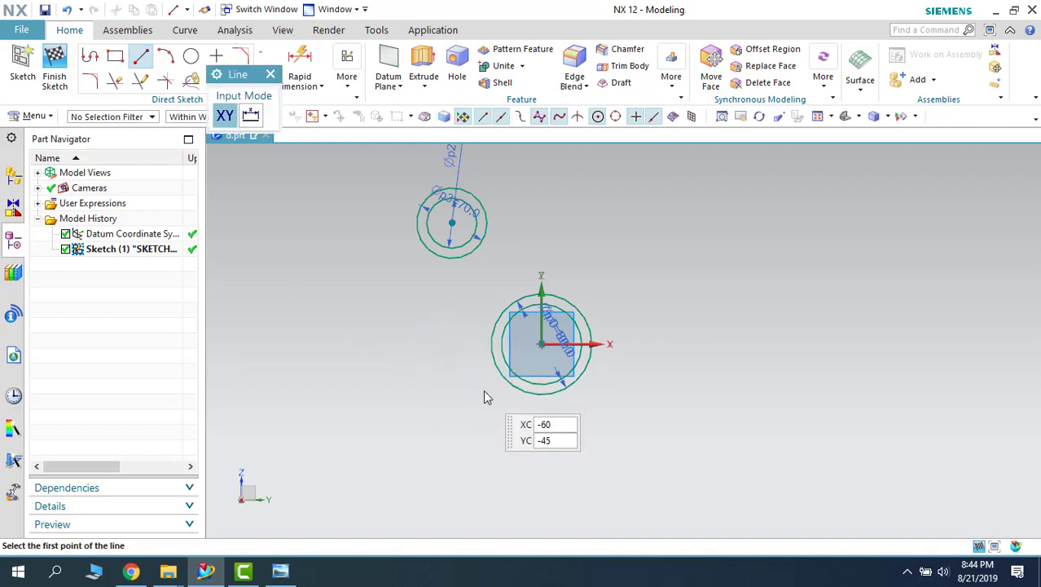
pyautogui.click(537, 343)
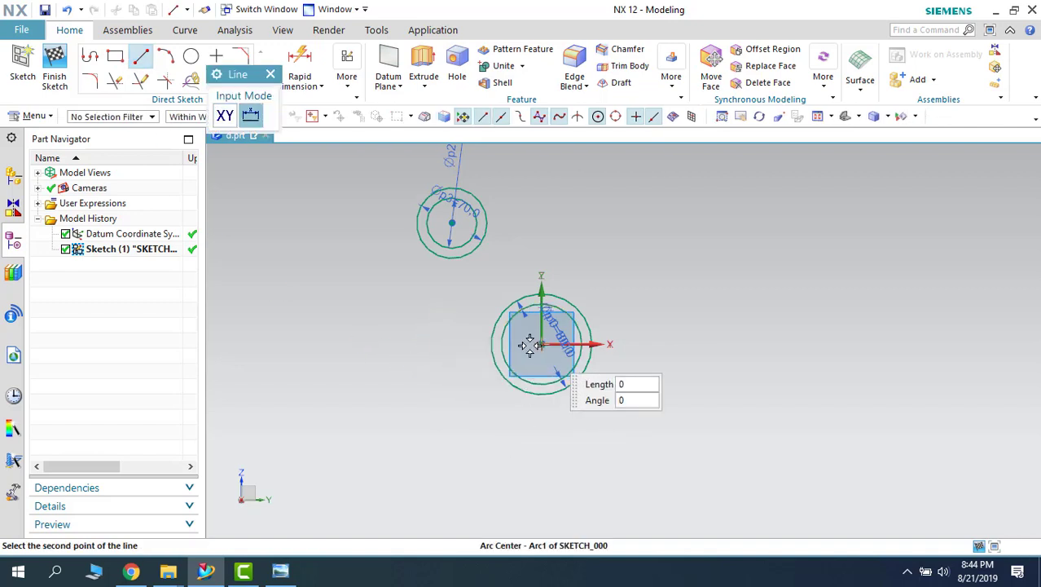
pyautogui.click(453, 224)
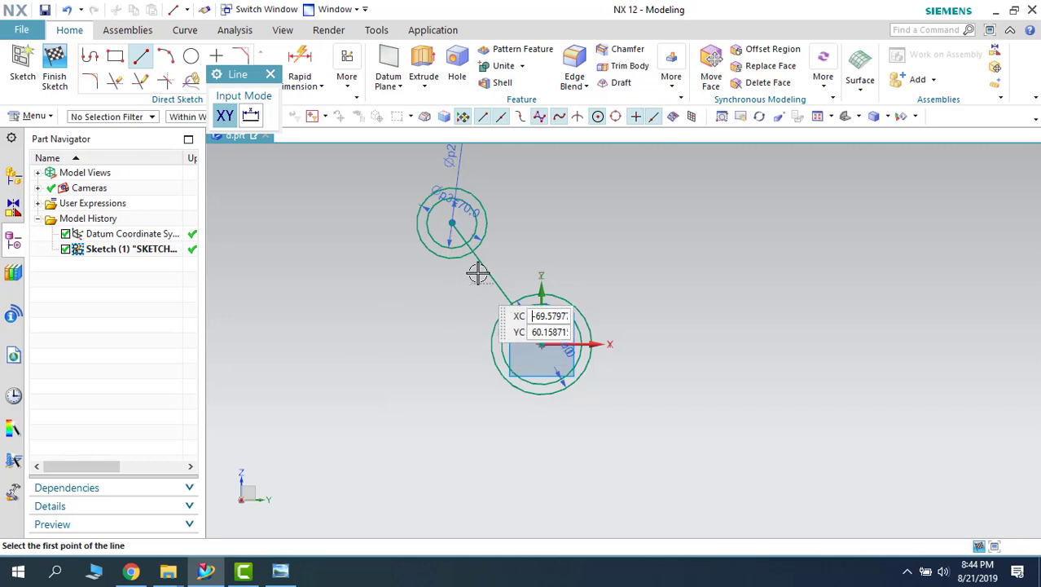
pyautogui.press('Escape')
pyautogui.rightClick(487, 274)
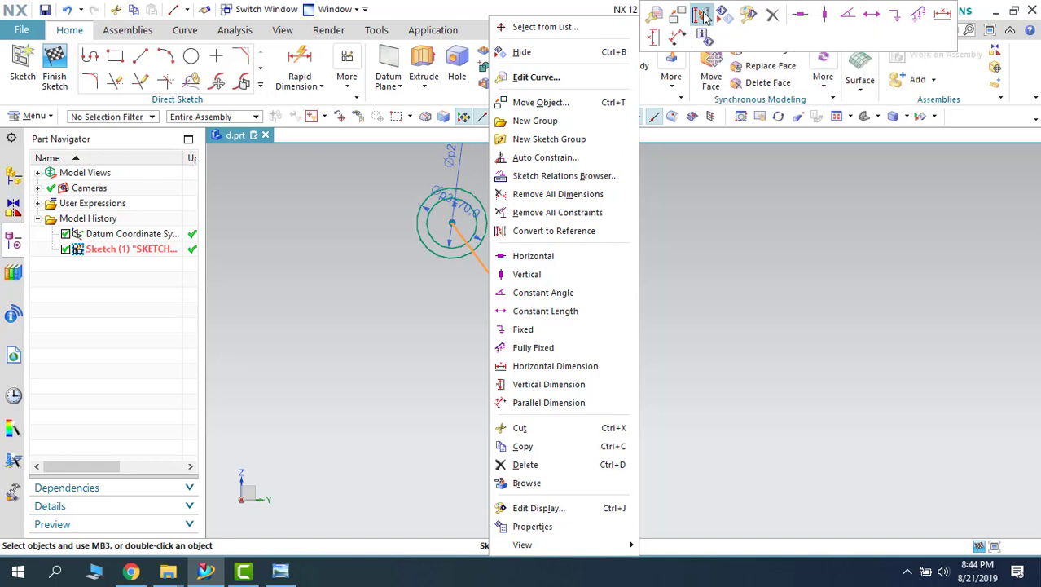
pyautogui.click(550, 232)
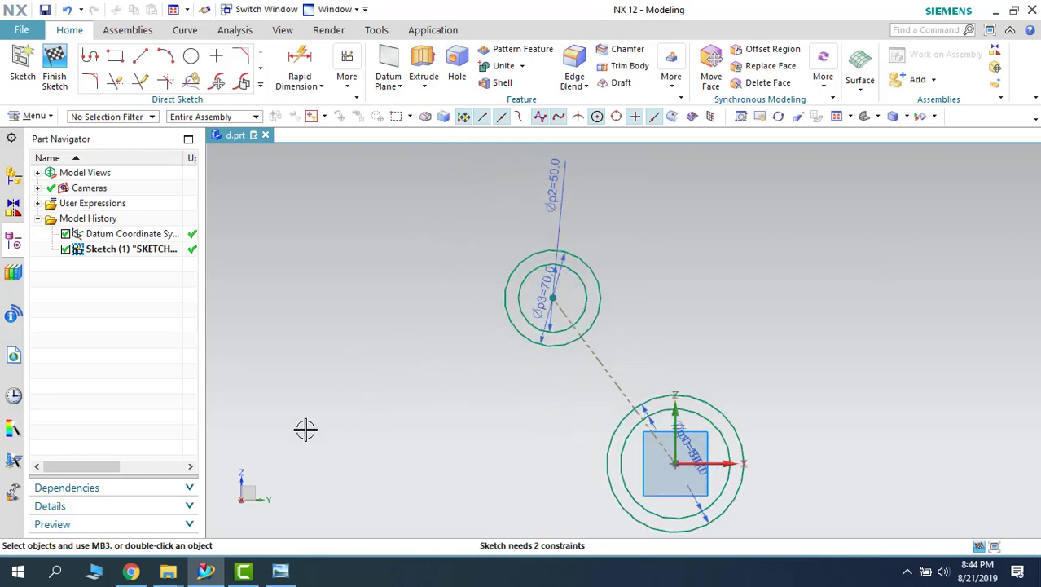
# - Check the reference drawing for the angle and length of the line between the two circle centres
pyautogui.hotkey('alt', 'Tab')
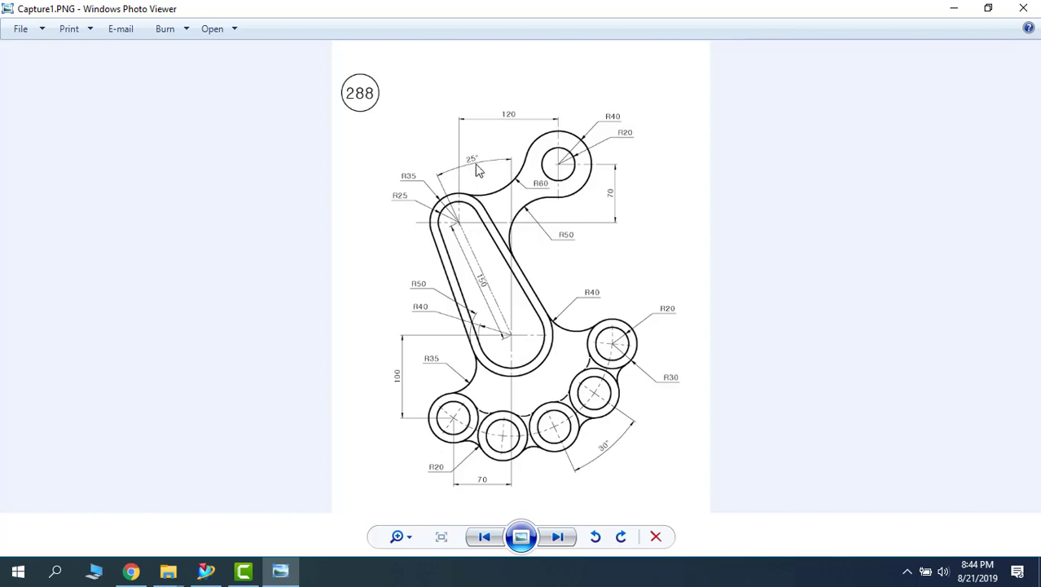
pyautogui.click(945, 23)
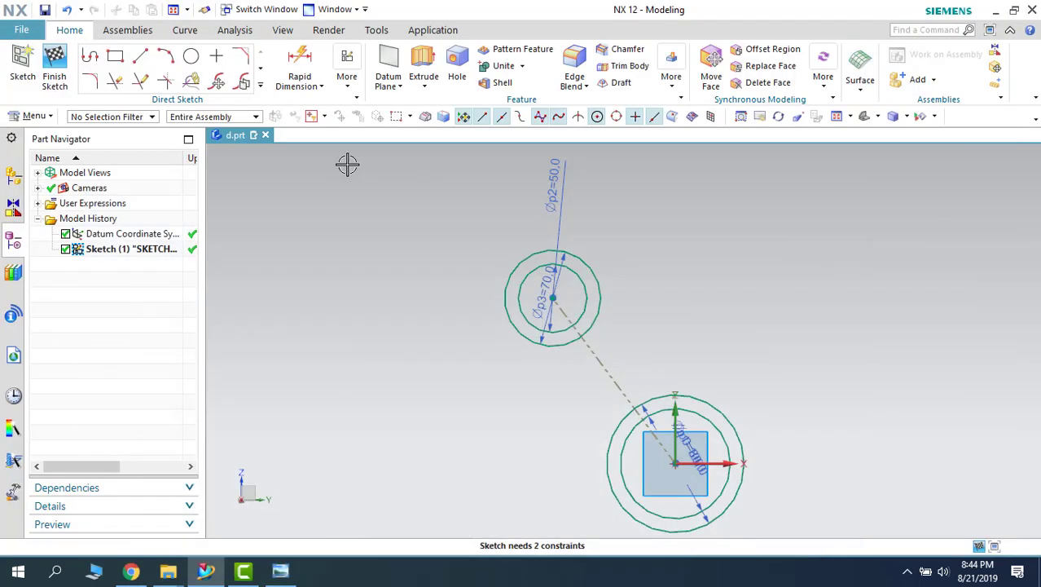
pyautogui.click(321, 87)
pyautogui.click(325, 140)
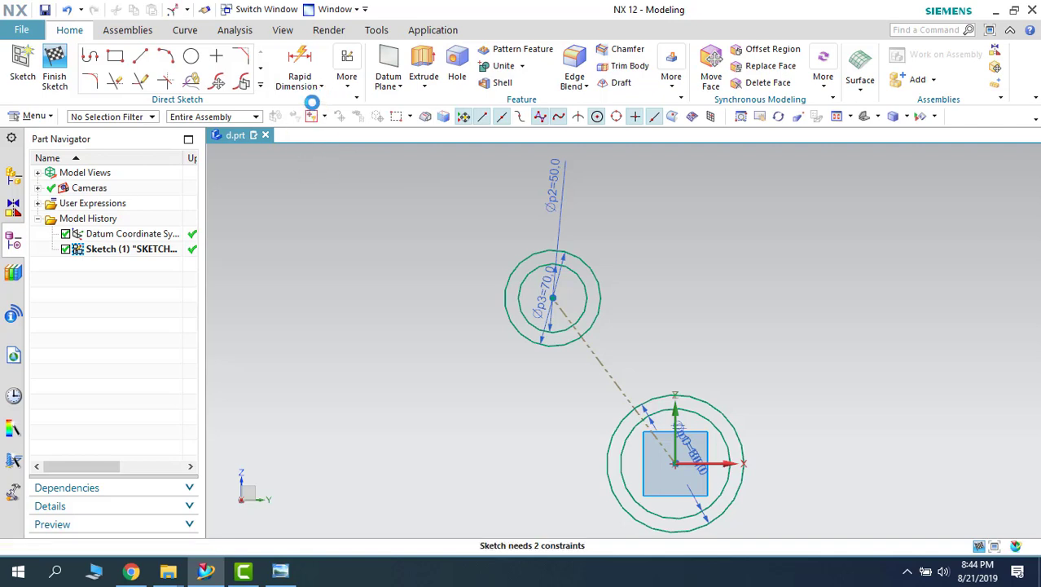
pyautogui.press('Escape')
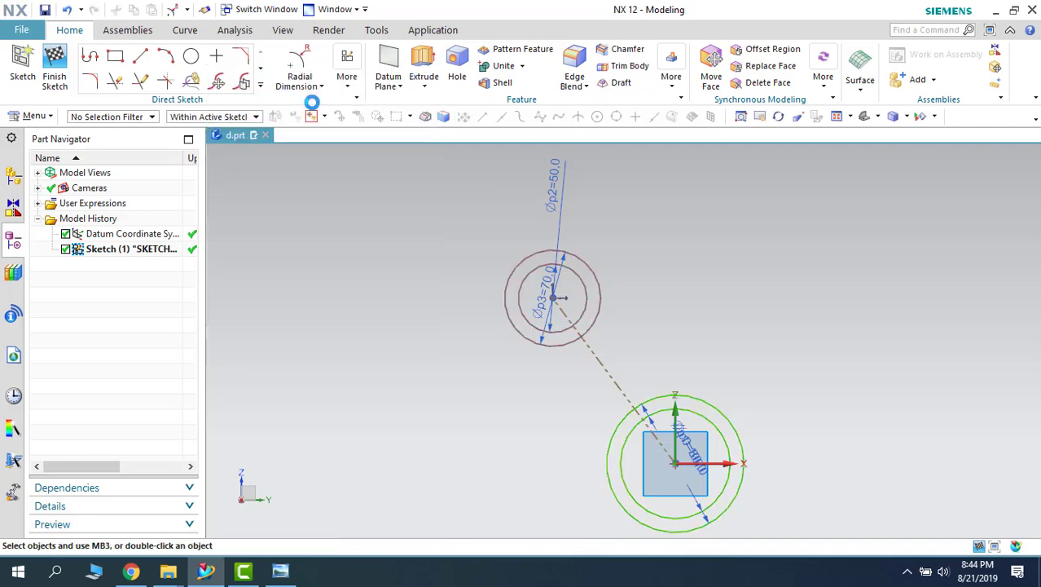
# - Add a 25° angular dimension between the centre reference line and the vertical axis
pyautogui.click(319, 87)
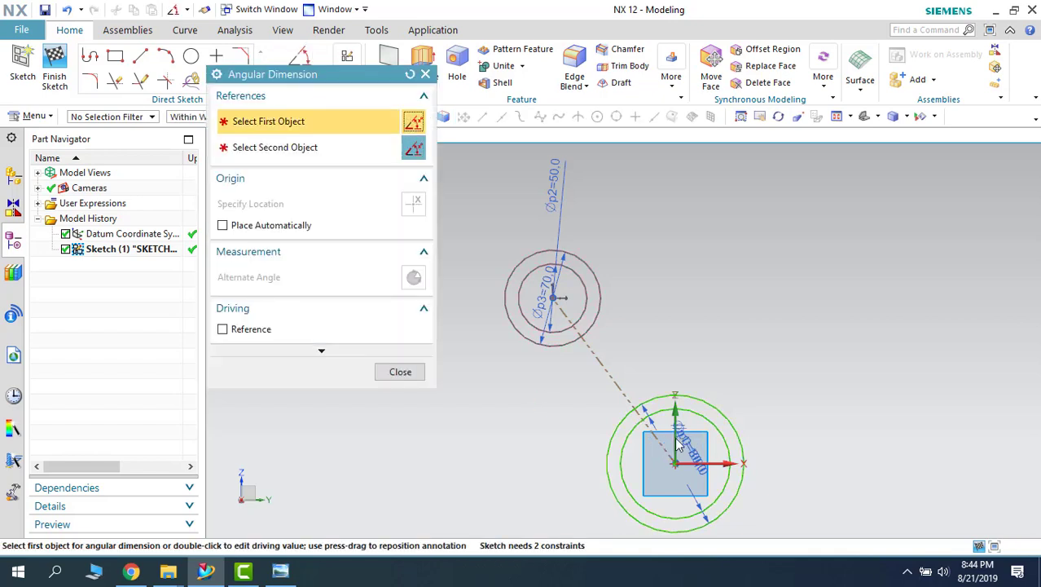
pyautogui.click(676, 437)
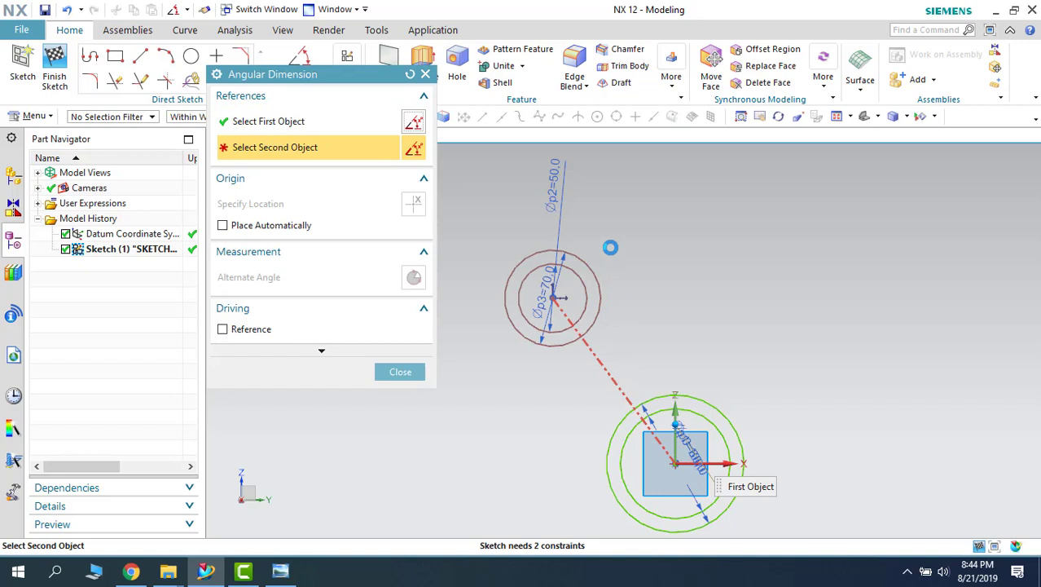
pyautogui.click(612, 201)
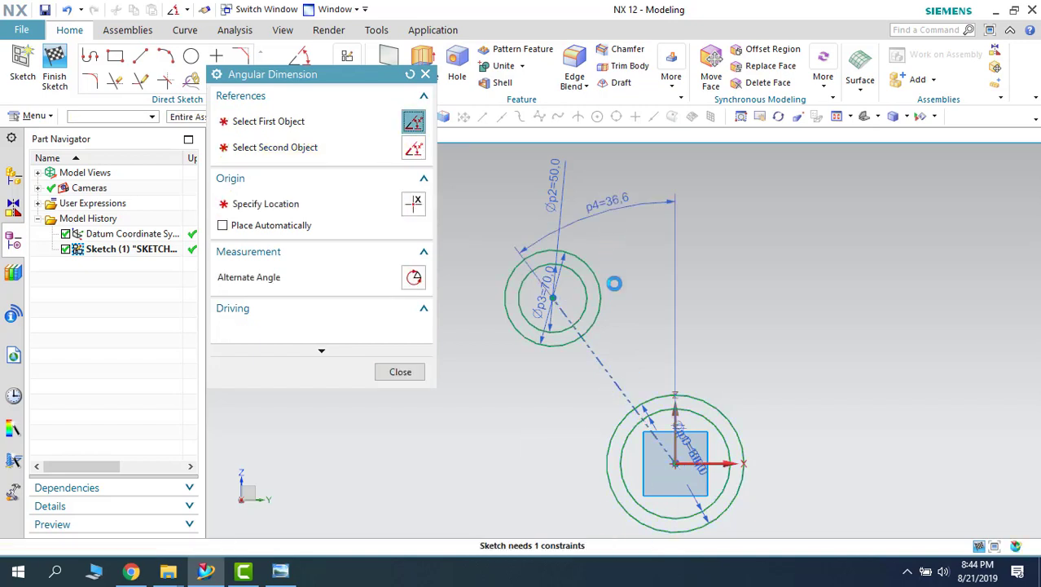
pyautogui.write('25')
pyautogui.press('Return')
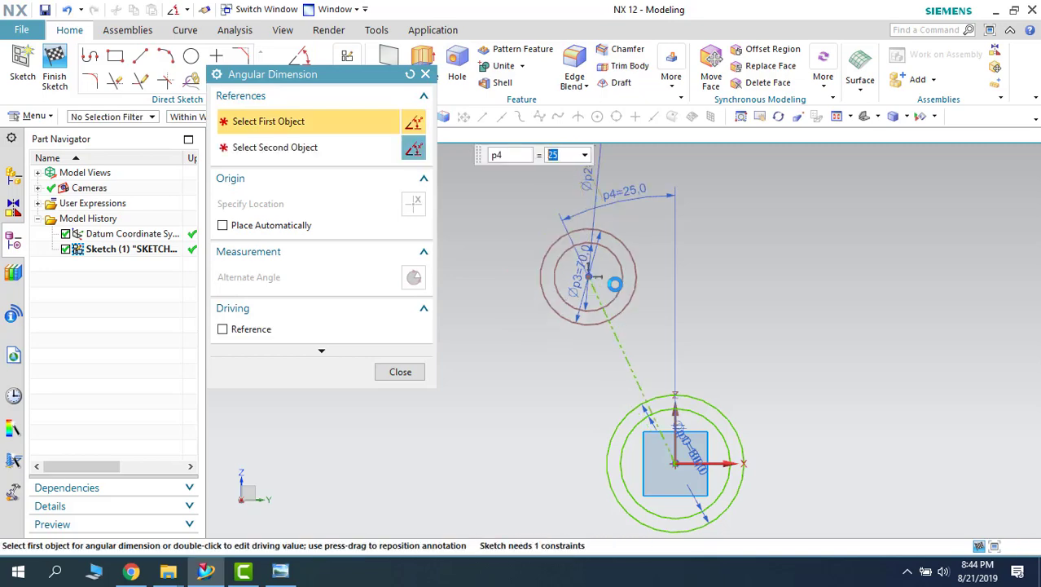
pyautogui.click(411, 374)
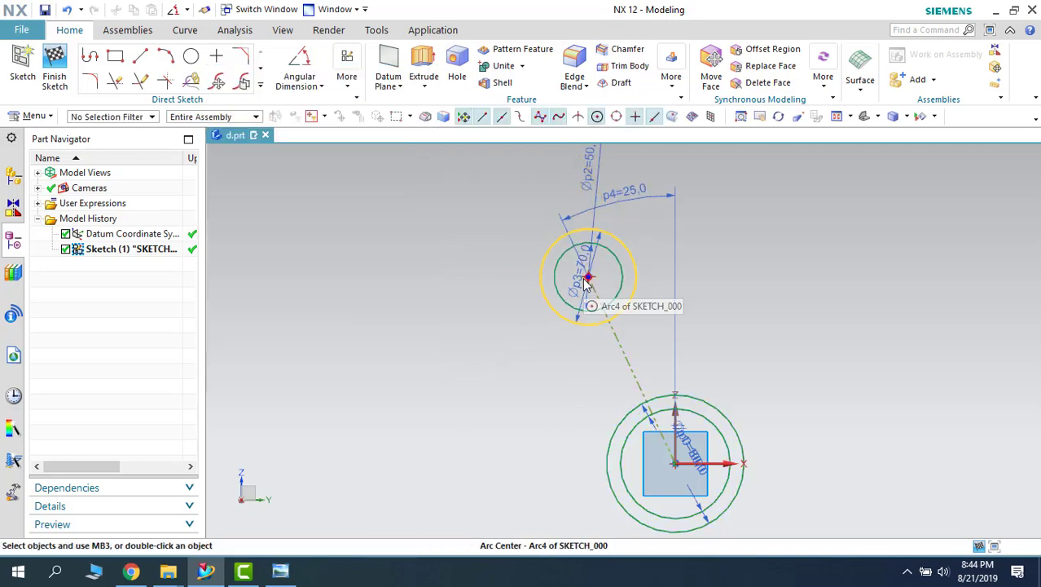
# - Check the reference drawing for the centre distance and dimension the reference line between the two circle centres to 150 mm
pyautogui.click(280, 573)
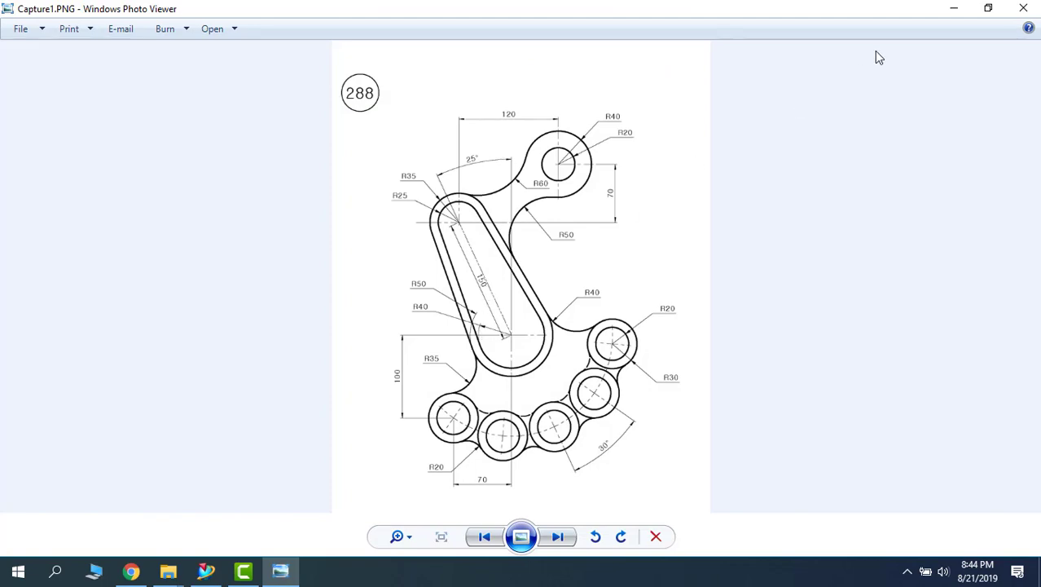
pyautogui.click(954, 10)
pyautogui.click(320, 86)
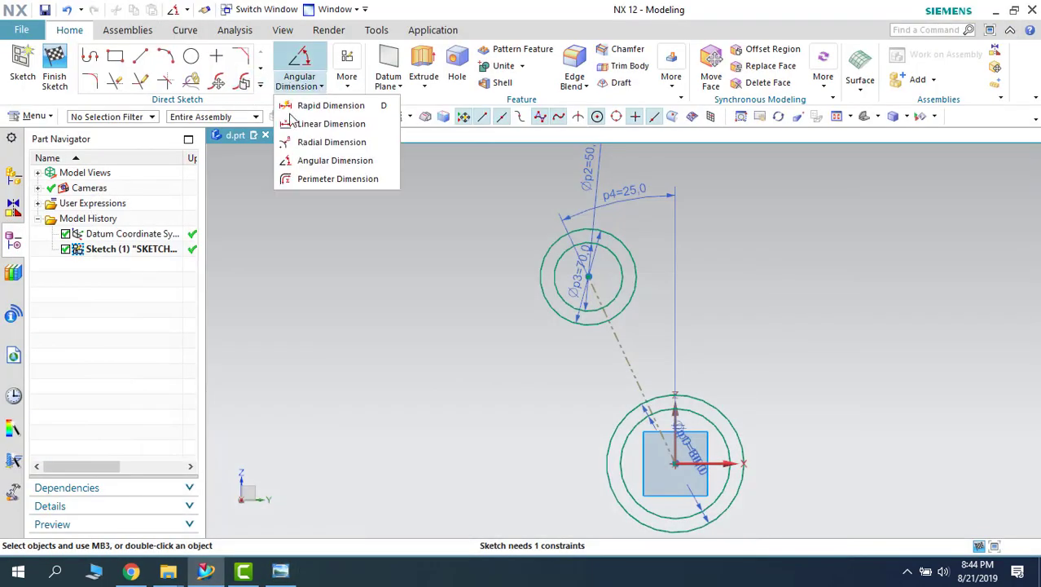
pyautogui.click(291, 123)
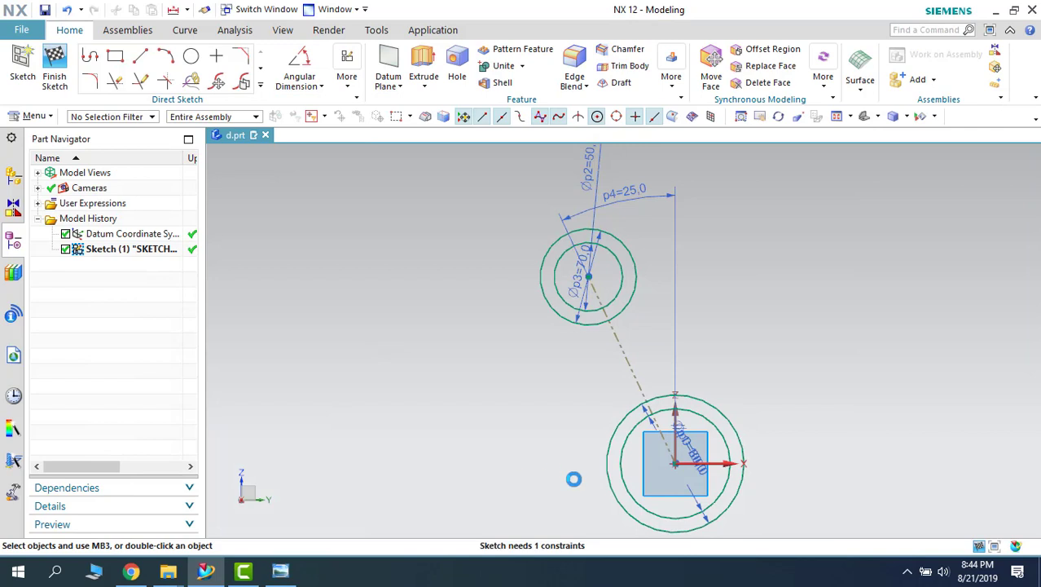
pyautogui.click(625, 352)
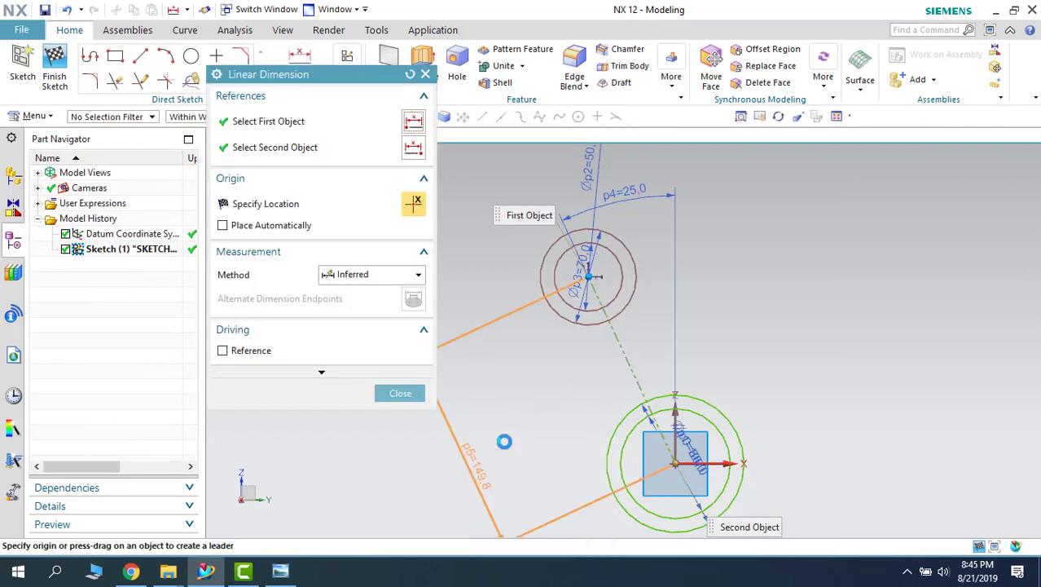
pyautogui.click(502, 472)
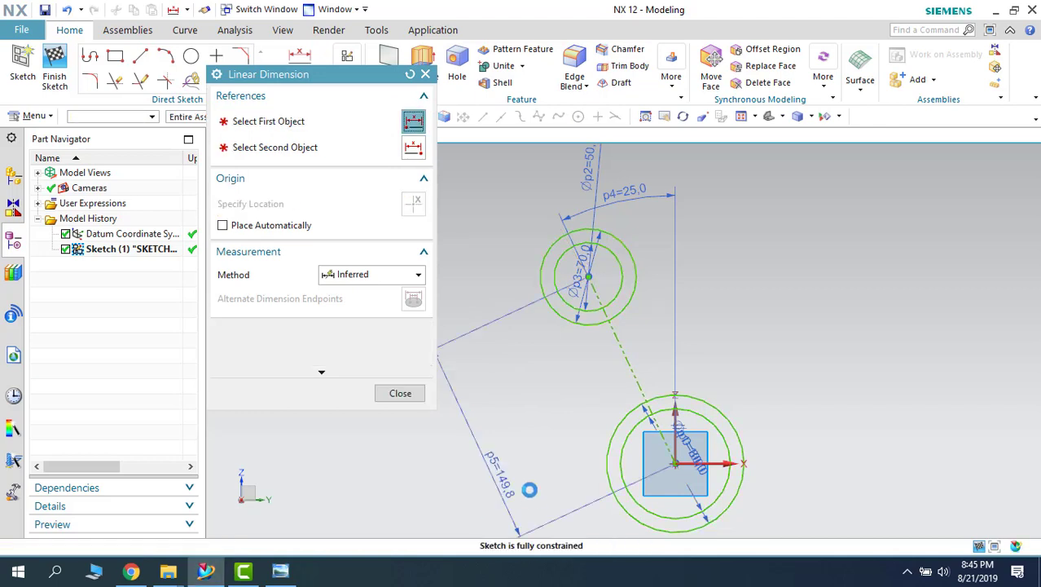
pyautogui.write('150')
pyautogui.press('Return')
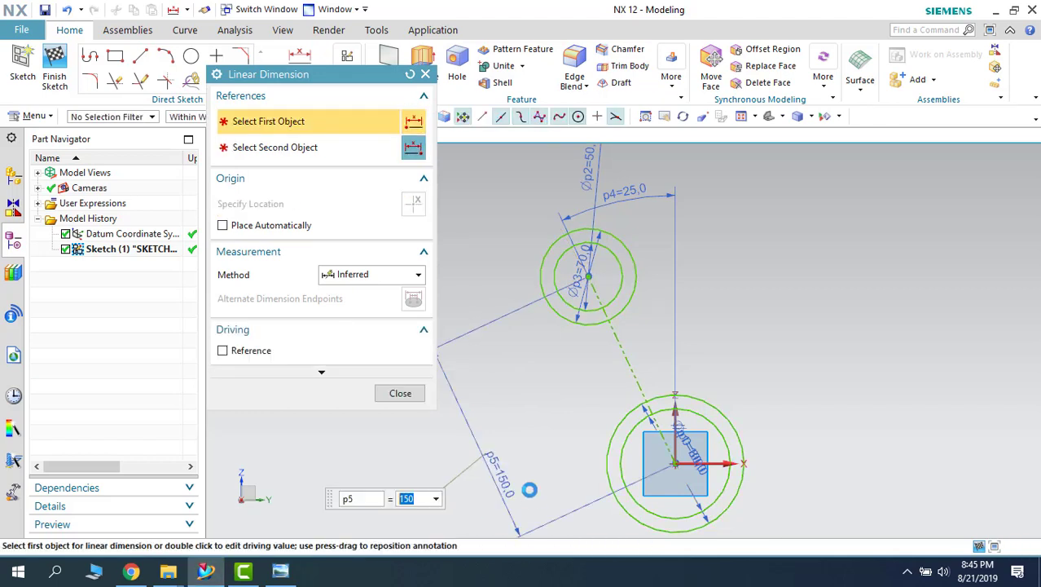
pyautogui.middleClick(530, 490)
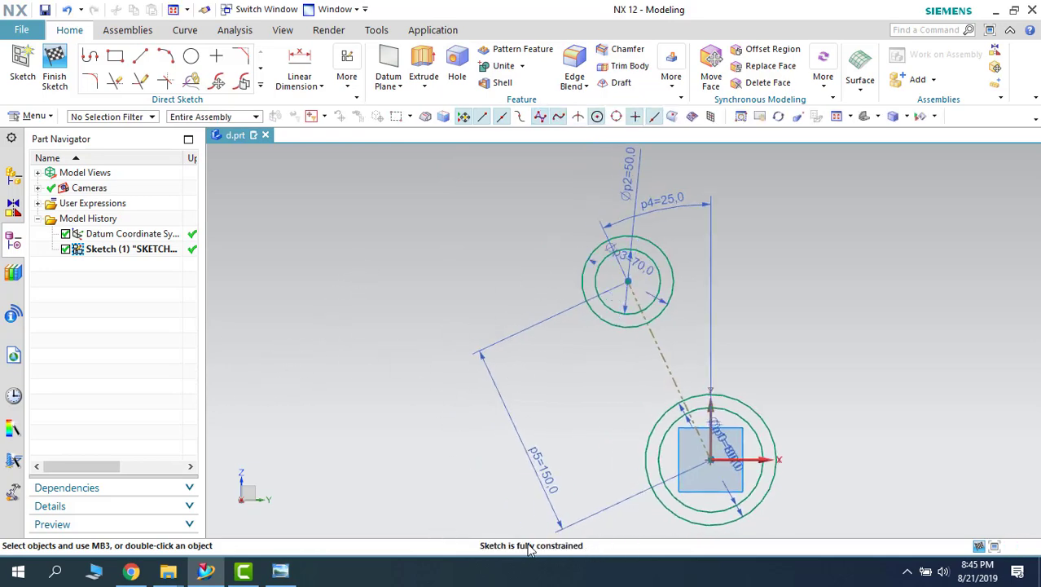
# - Draw two lines tangent to the outer 70 mm and 100 mm circles, one on each side of the slot
pyautogui.click(280, 571)
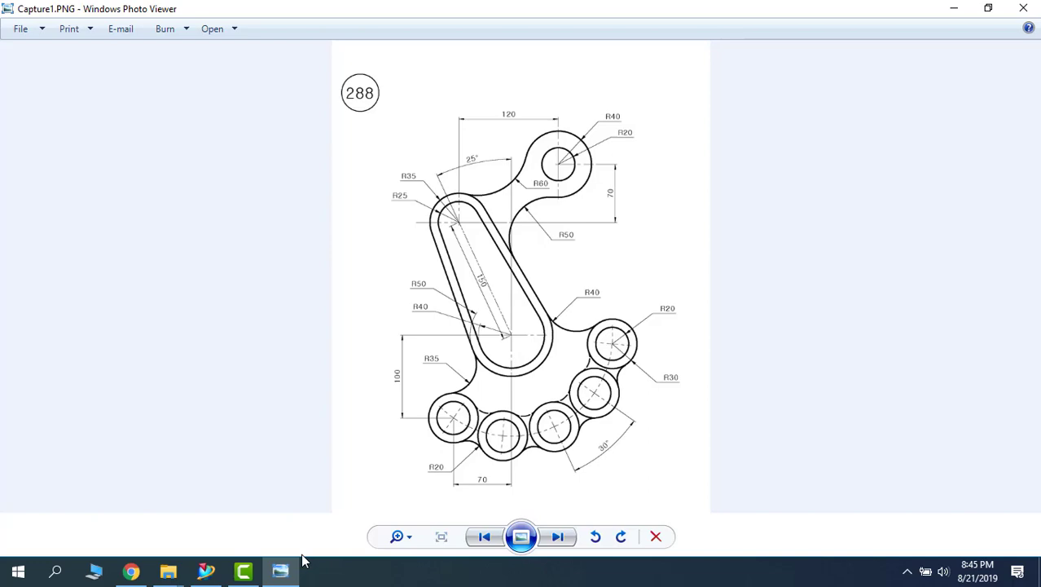
pyautogui.click(280, 571)
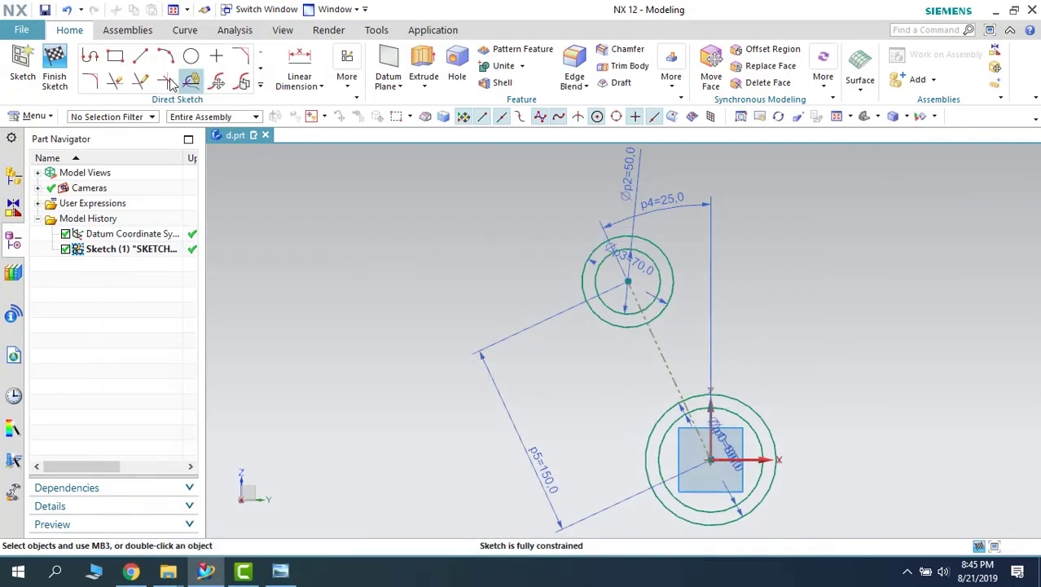
pyautogui.click(143, 59)
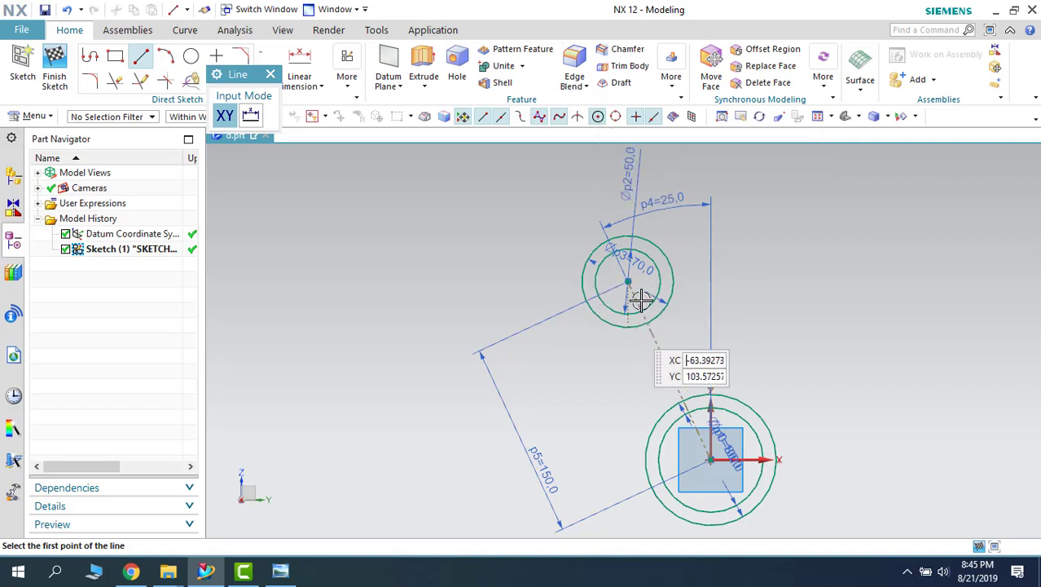
pyautogui.click(598, 117)
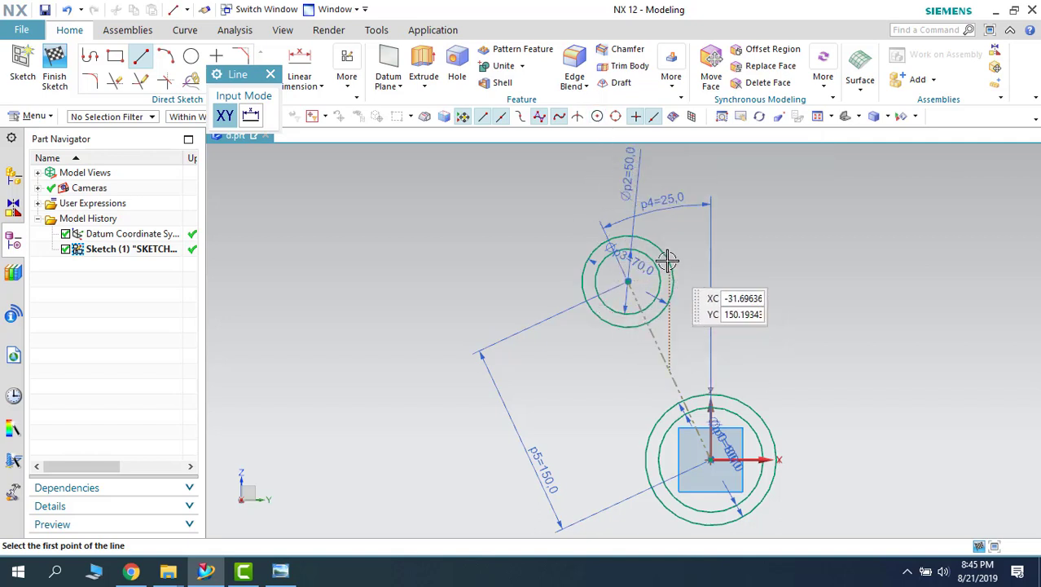
pyautogui.click(667, 261)
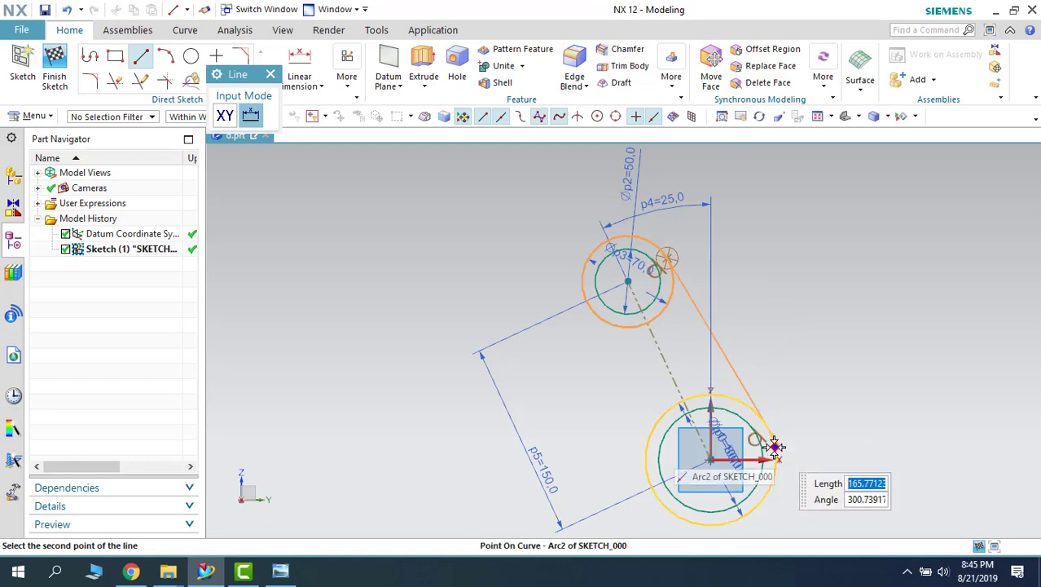
pyautogui.click(774, 446)
pyautogui.click(611, 349)
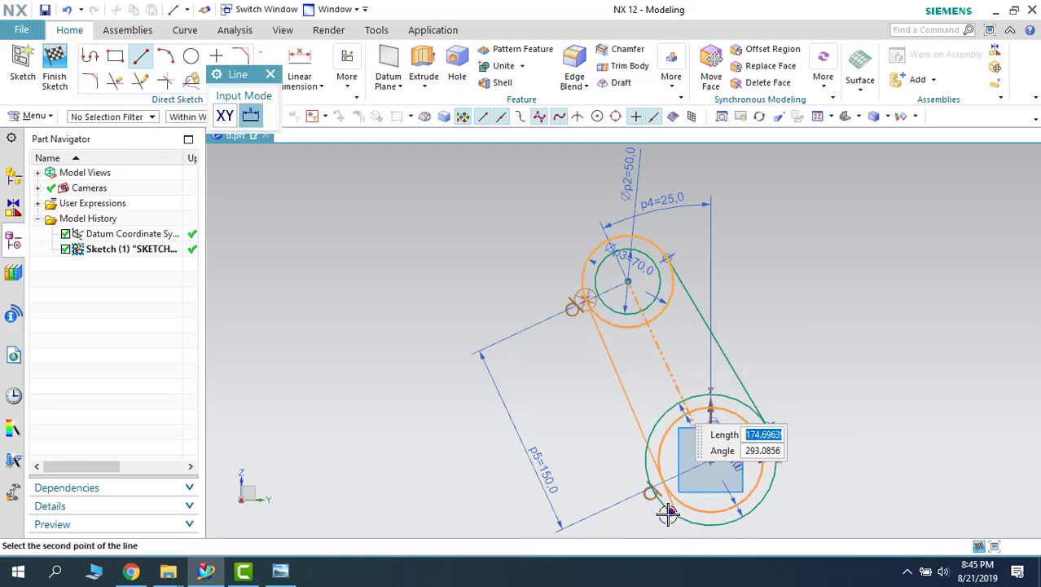
pyautogui.click(648, 480)
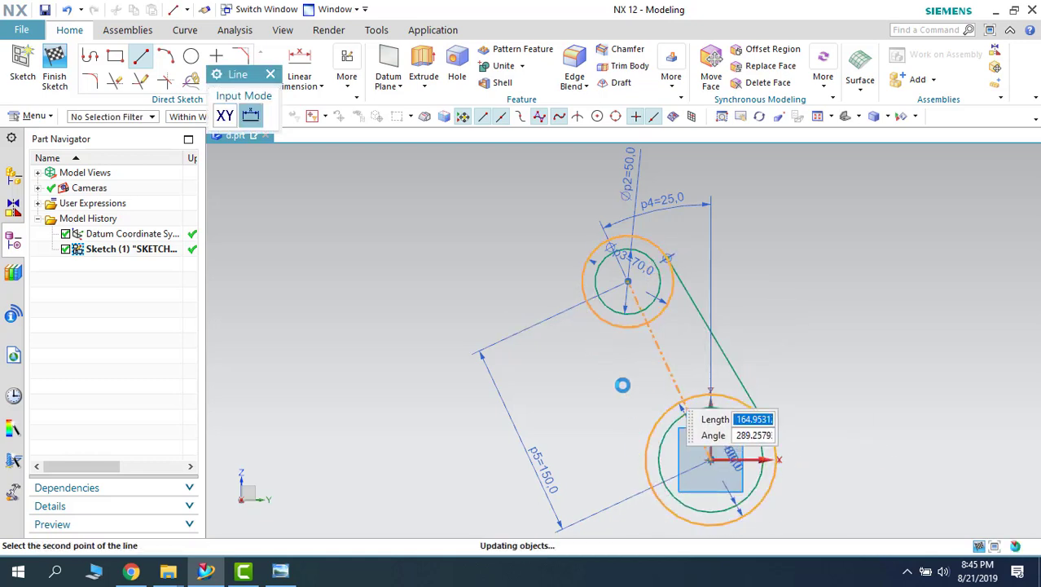
# - Draw two lines tangent to the inner 50 mm and 80 mm circles and inspect the tangency at the lower circles
pyautogui.click(585, 301)
pyautogui.click(655, 483)
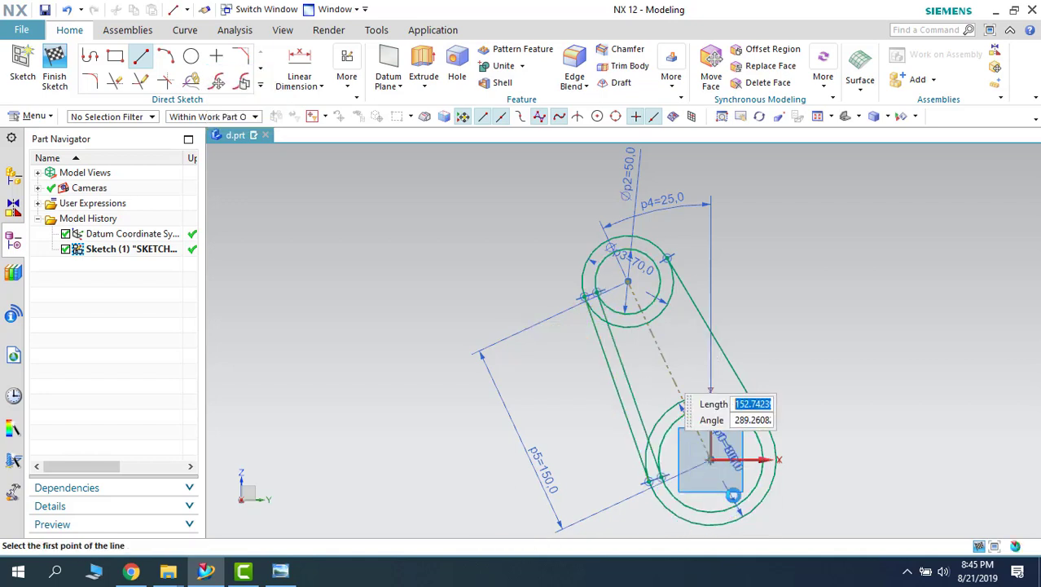
pyautogui.click(649, 285)
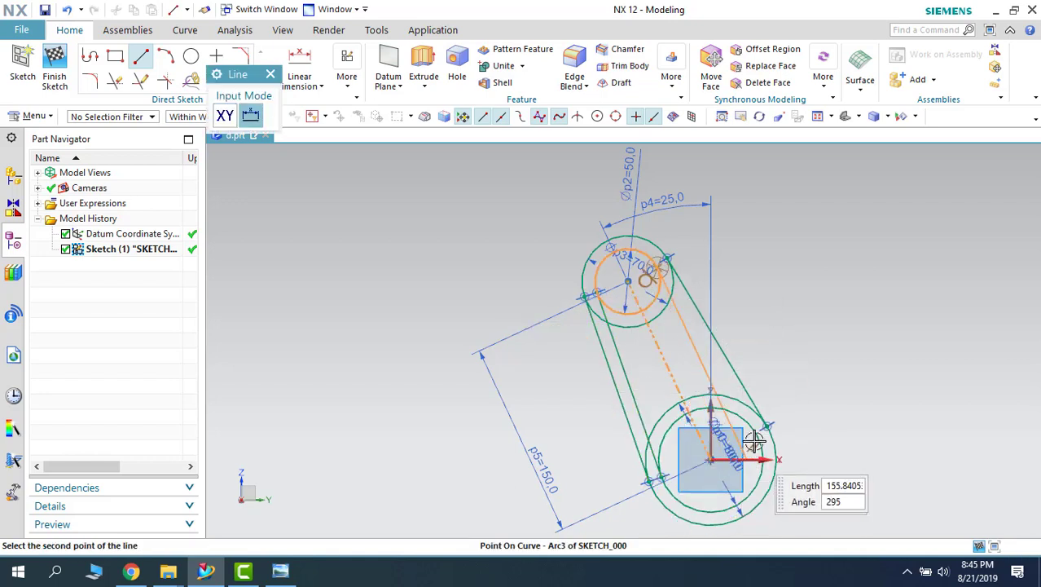
pyautogui.click(758, 431)
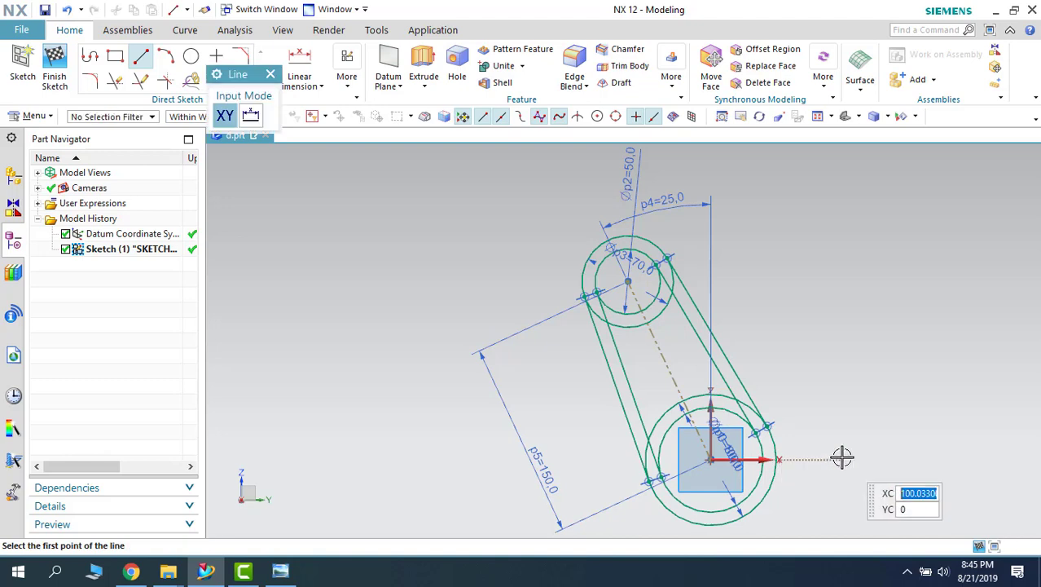
pyautogui.press('Escape')
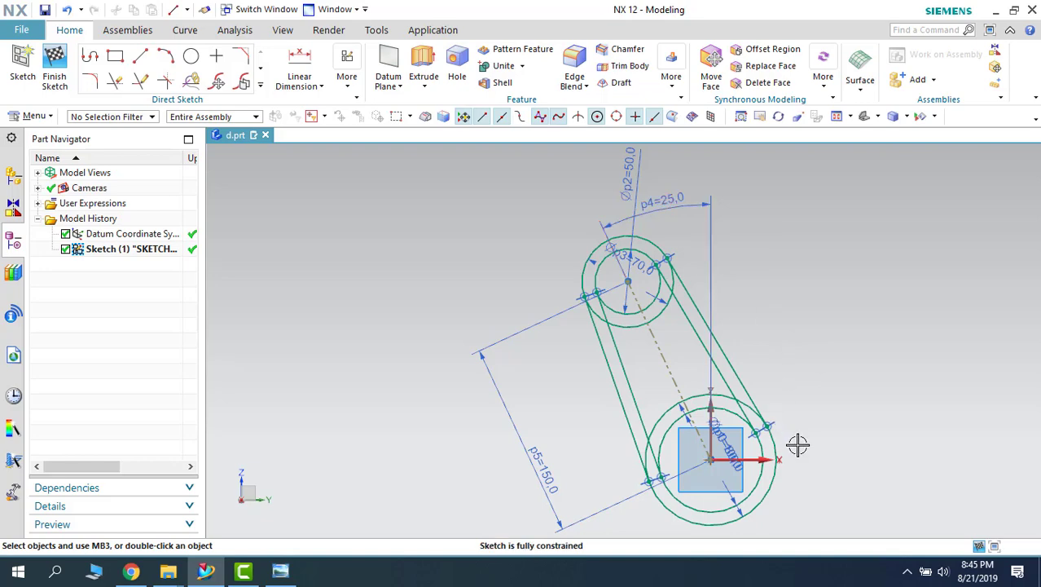
pyautogui.scroll(6, 798, 444)
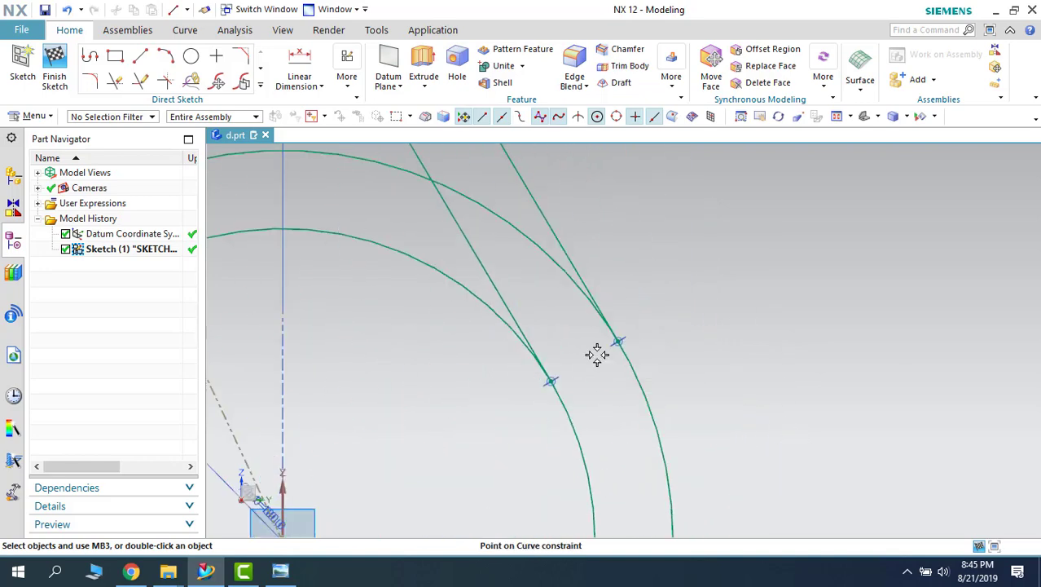
pyautogui.click(611, 352)
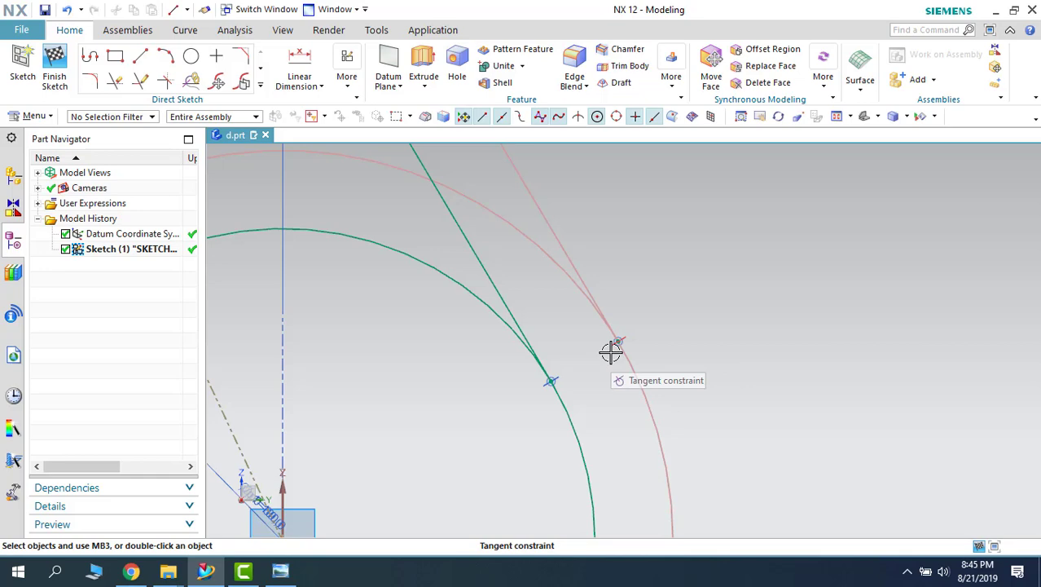
pyautogui.press('Escape')
pyautogui.scroll(-5, 718, 418)
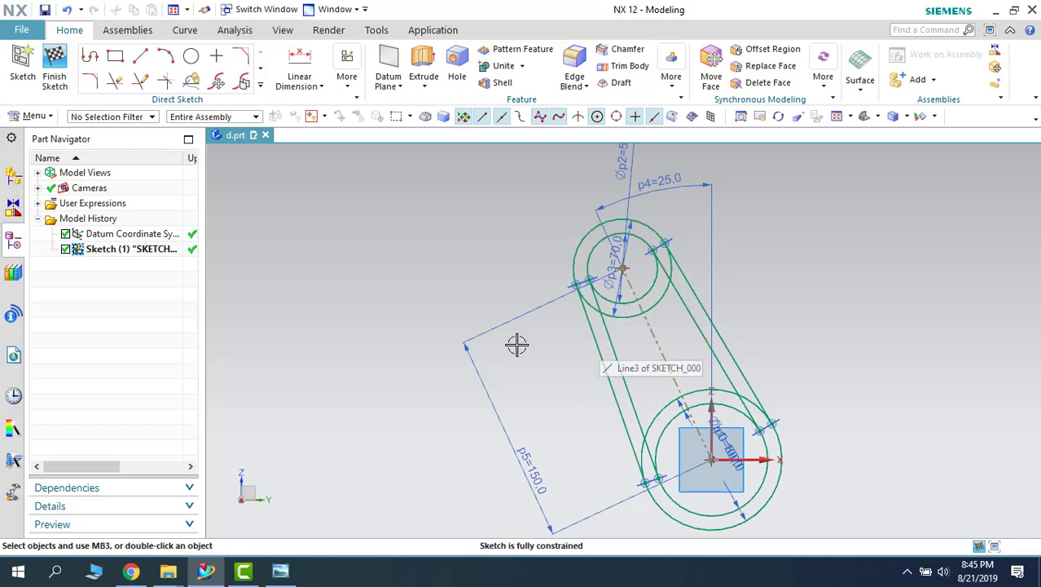
# - Trim away the portions of the upper 50 mm and 70 mm circles that lie between the tangent lines
pyautogui.press('t')
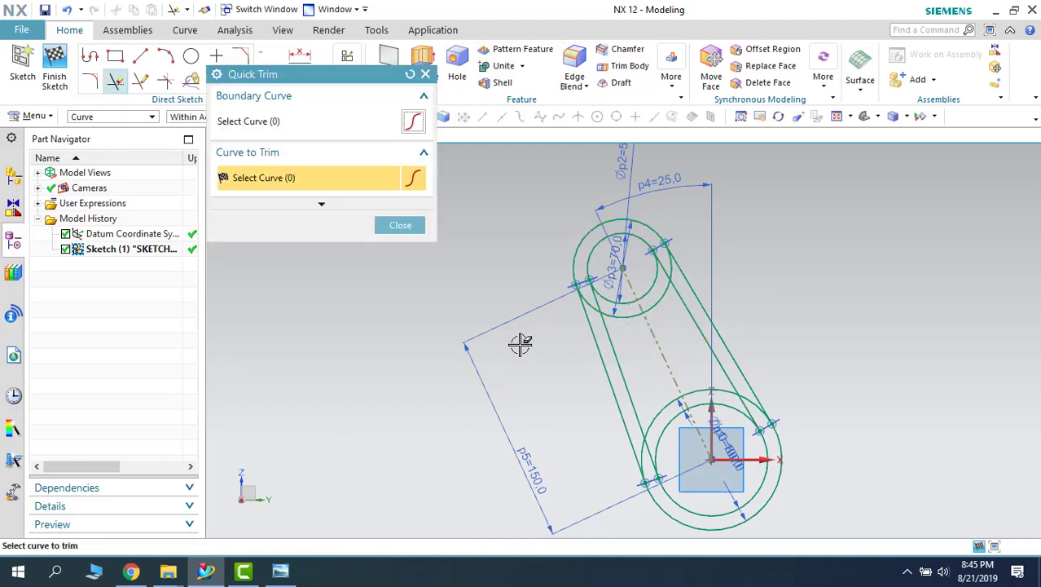
pyautogui.click(667, 290)
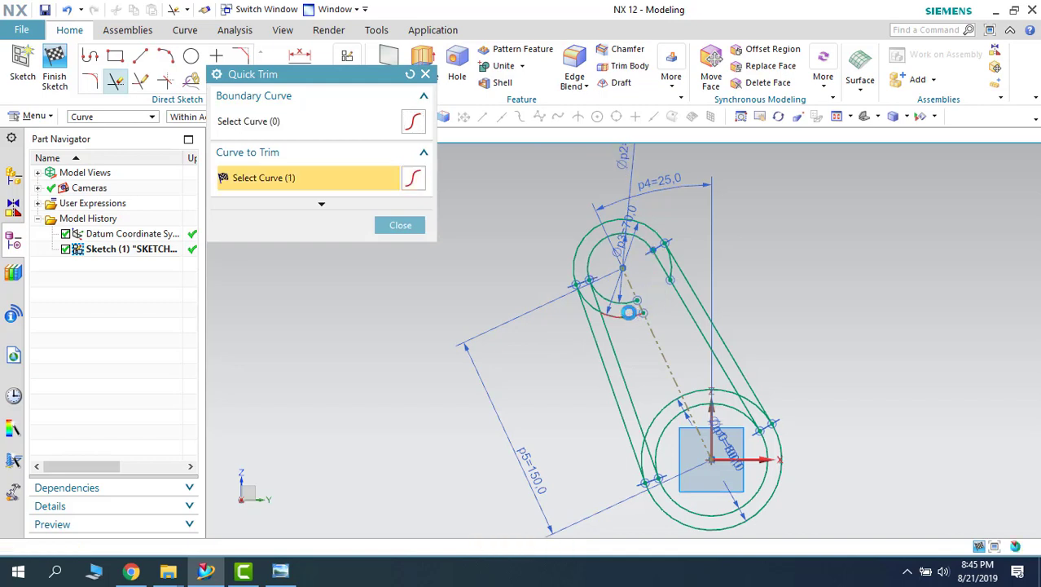
pyautogui.click(629, 312)
pyautogui.click(594, 302)
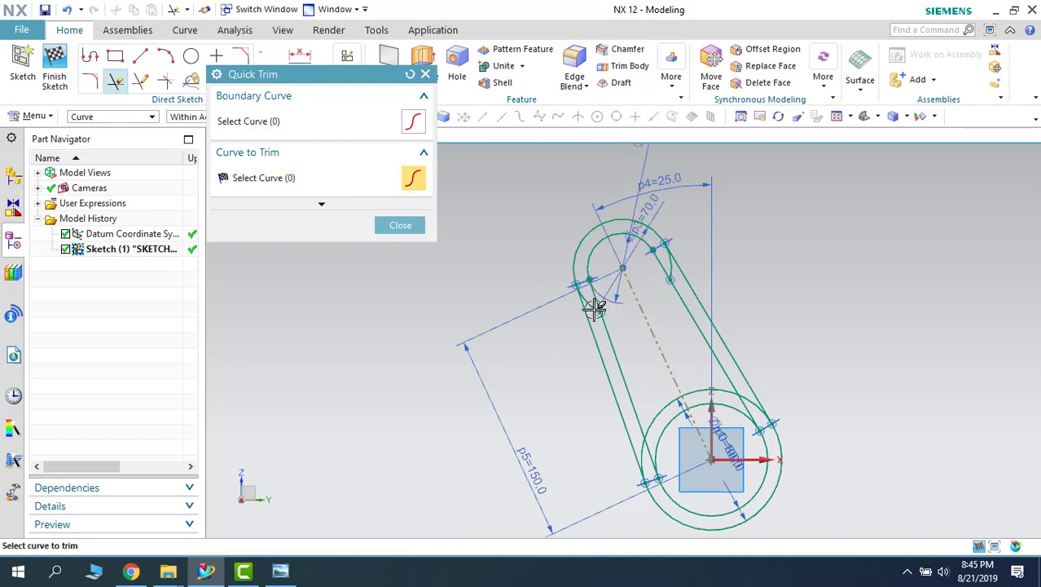
pyautogui.click(668, 269)
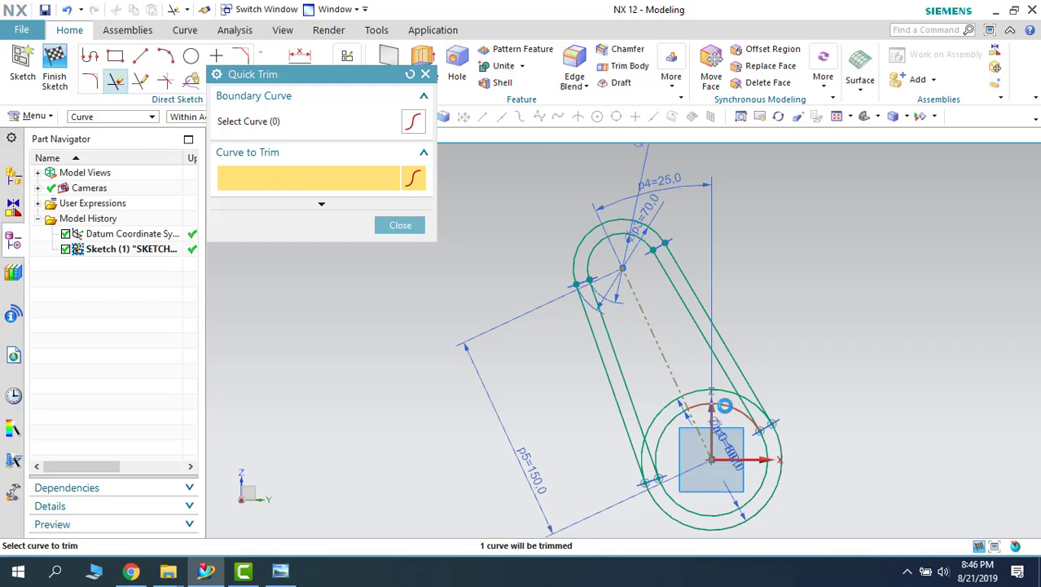
# - Trim away the upper portions of the 80 mm and 100 mm circles at the origin between the tangent lines
pyautogui.click(724, 405)
pyautogui.click(662, 417)
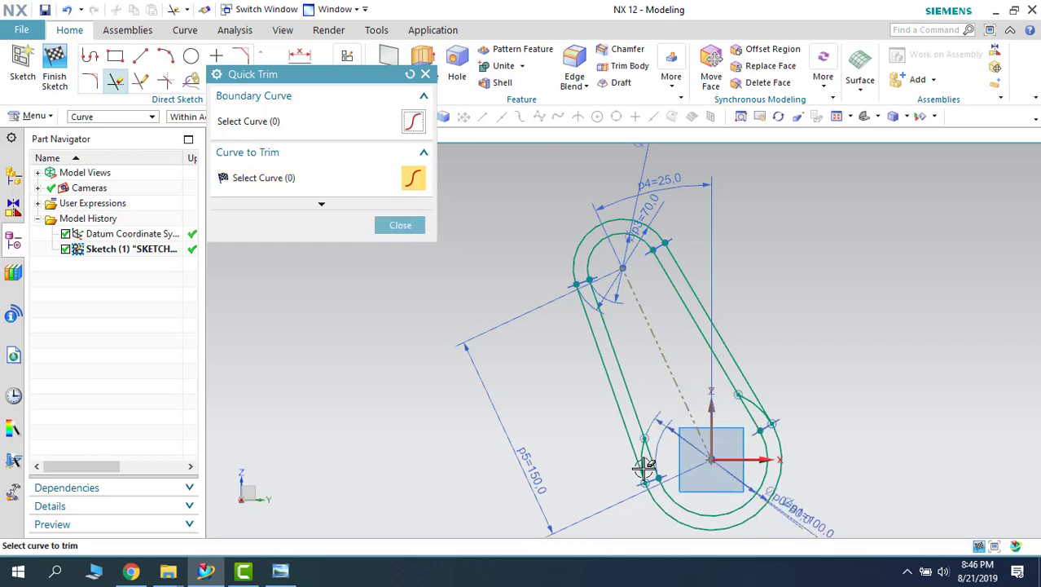
pyautogui.click(643, 461)
pyautogui.click(733, 399)
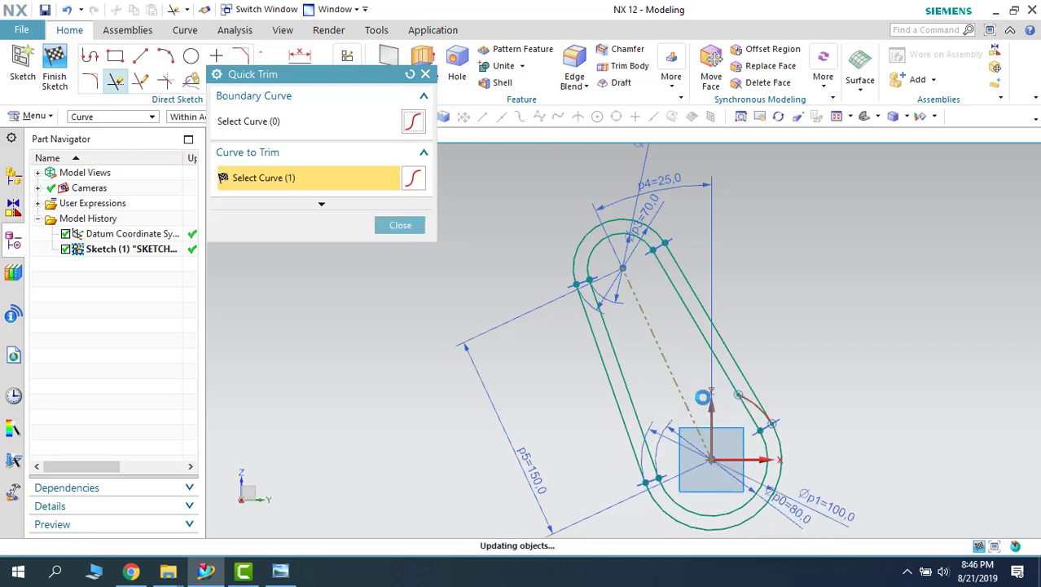
pyautogui.click(400, 225)
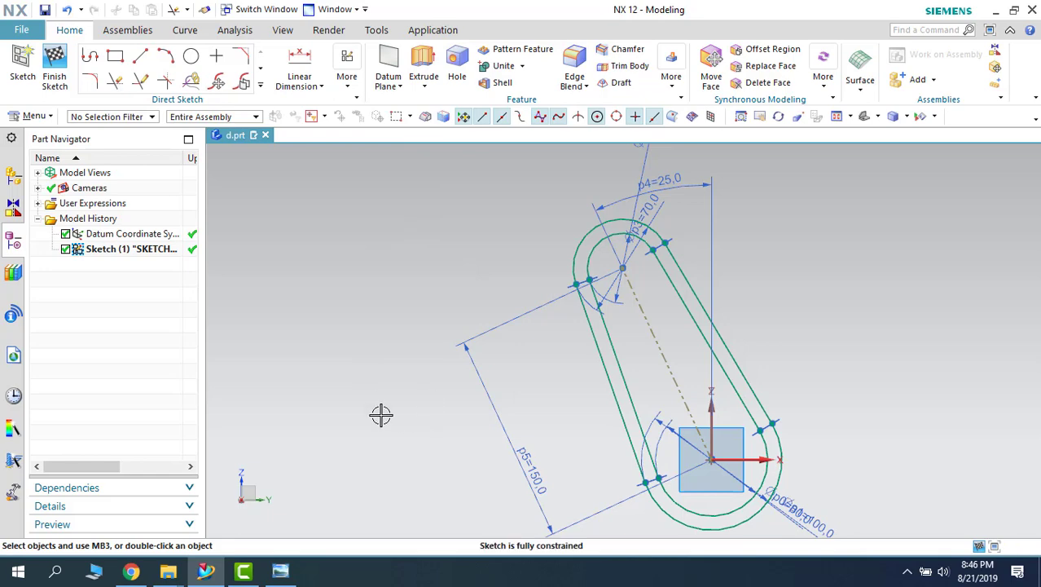
# - Check the reference drawing for the features around the tapered slot and return to NX
pyautogui.click(280, 573)
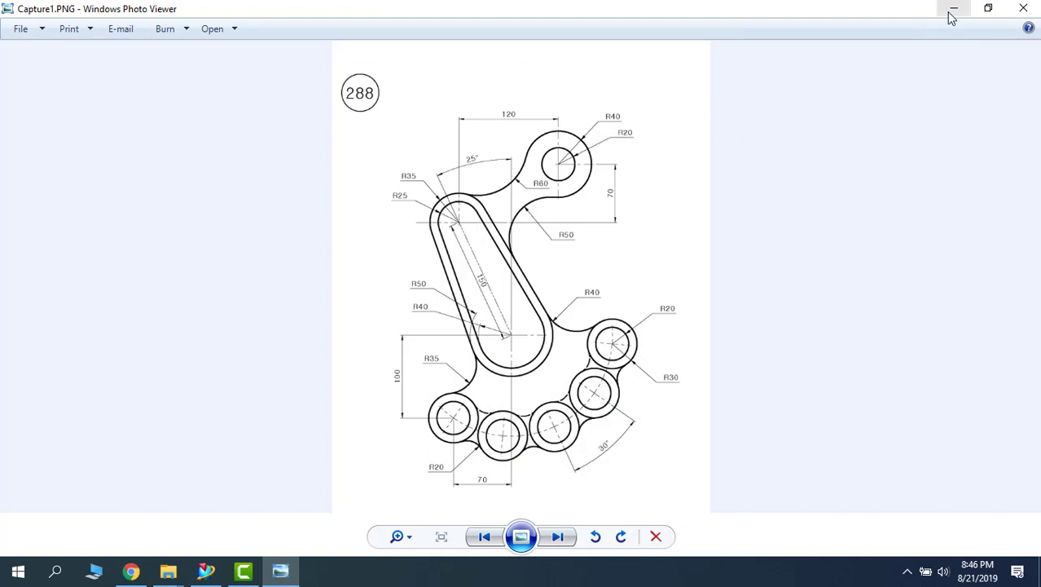
pyautogui.click(205, 573)
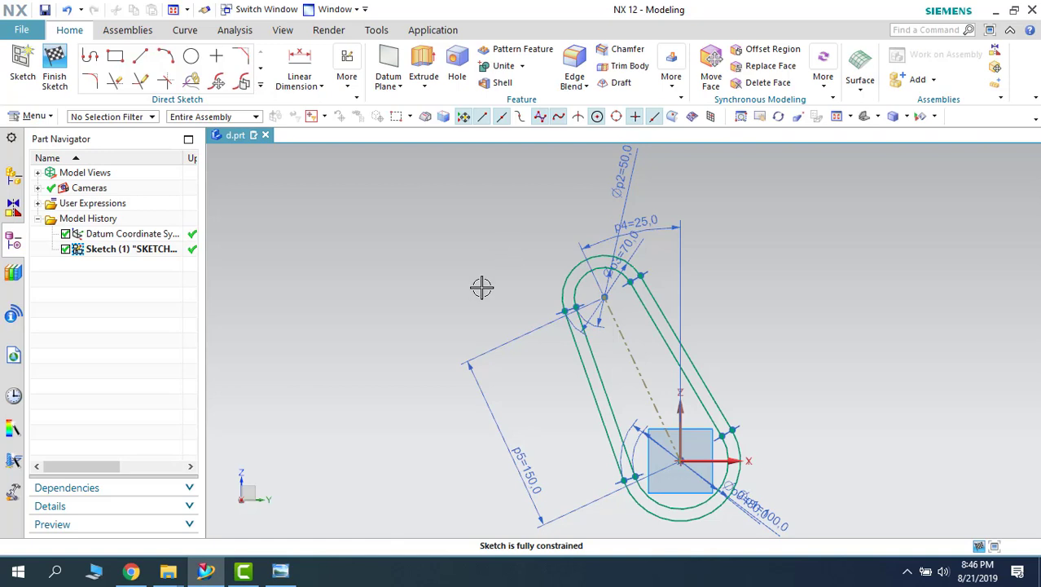
# - Draw an 80 mm diameter circle above the slot's upper end, offset toward the positive X side
pyautogui.scroll(3, 482, 287)
pyautogui.scroll(-4, 479, 290)
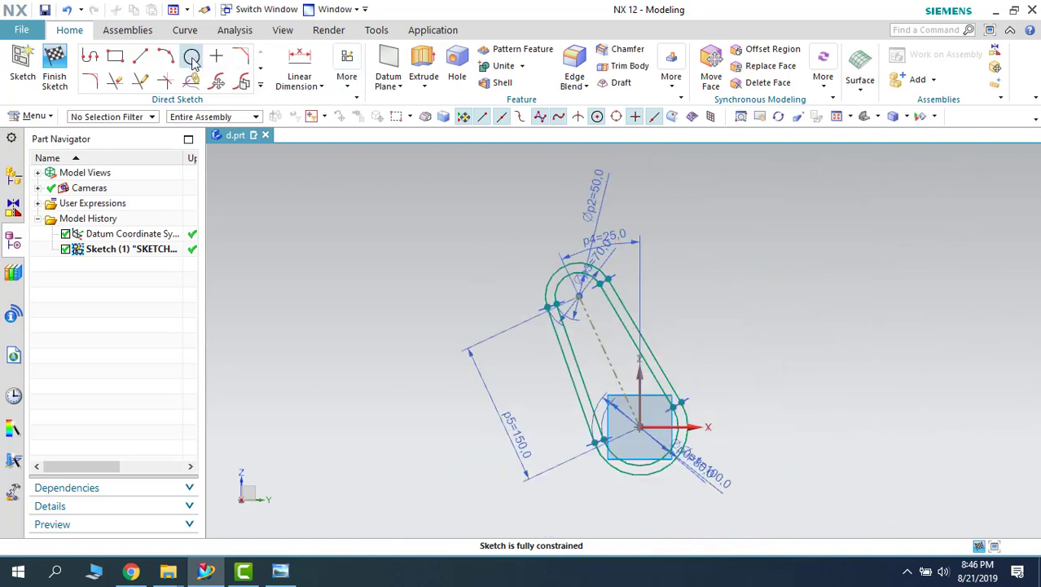
pyautogui.click(192, 58)
pyautogui.click(686, 225)
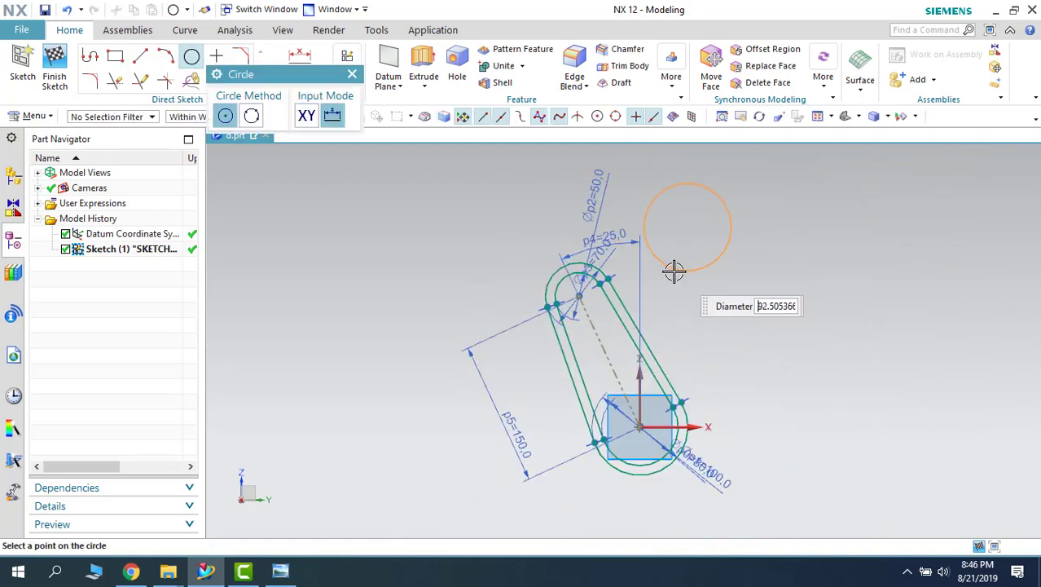
pyautogui.press('Return')
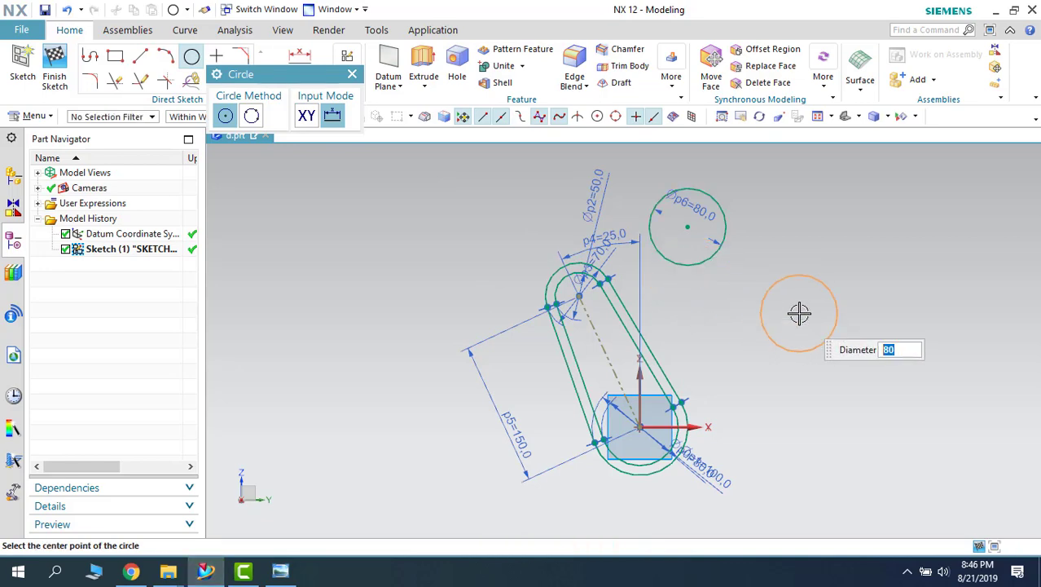
# - Check the hole size in the reference drawing and add a concentric 40 mm diameter circle inside the 80 mm circle
pyautogui.click(280, 572)
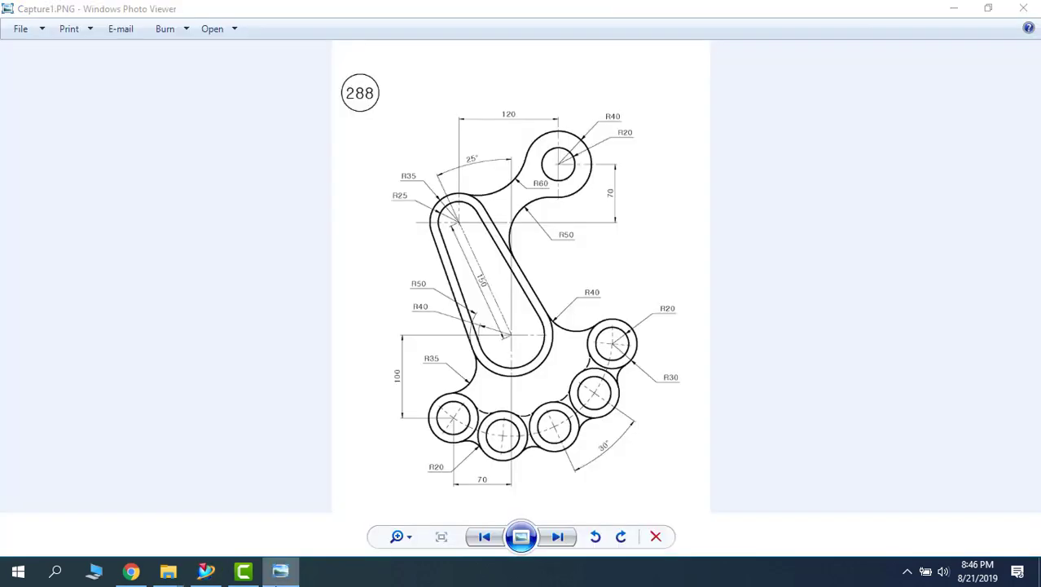
pyautogui.click(280, 572)
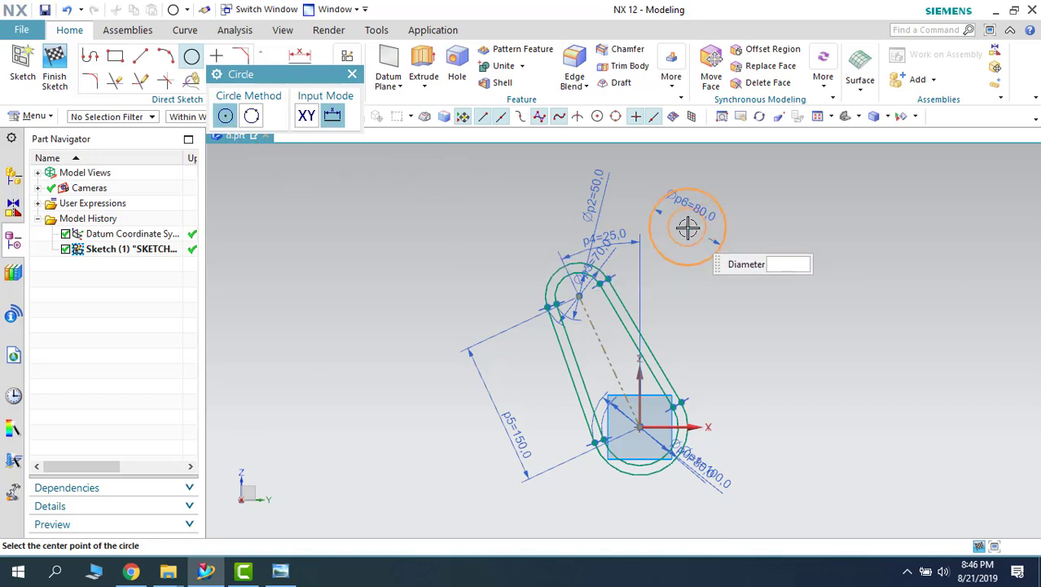
pyautogui.click(598, 115)
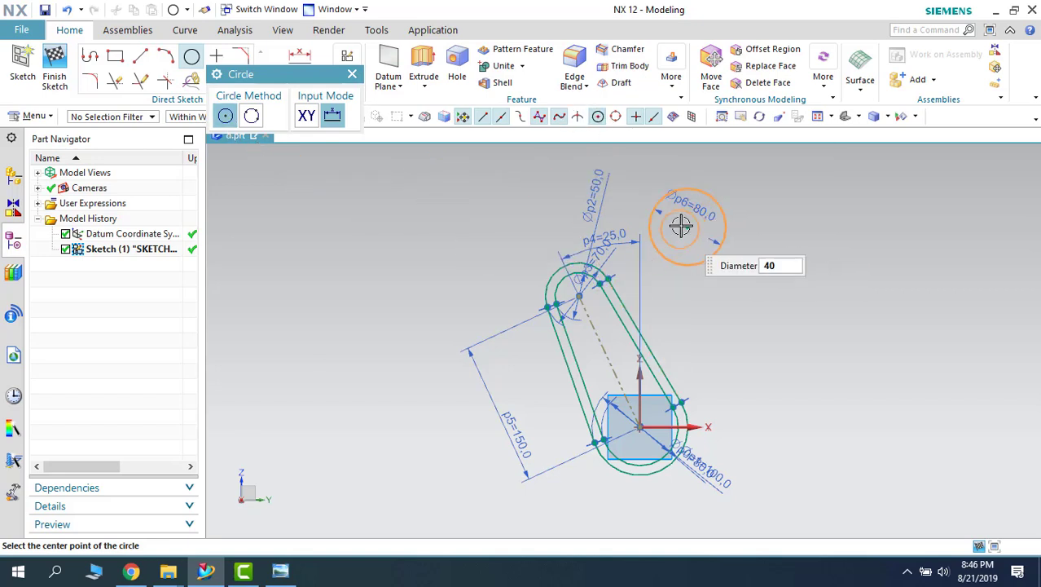
pyautogui.click(683, 226)
pyautogui.press('Escape')
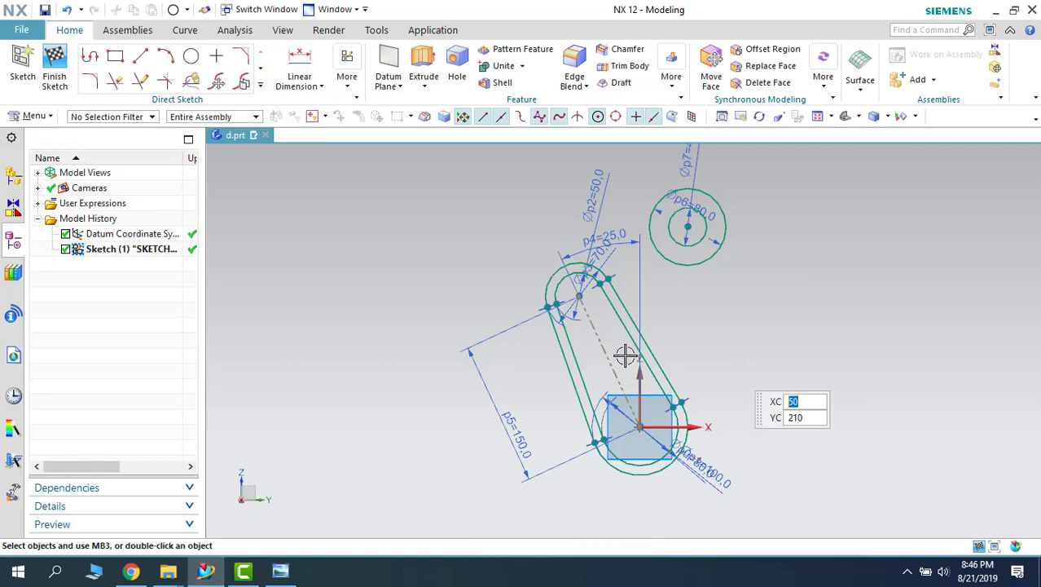
# - Check the reference drawing and dimension the horizontal distance from the slot's upper arc centre to the new circles' centre as 120 mm
pyautogui.click(279, 573)
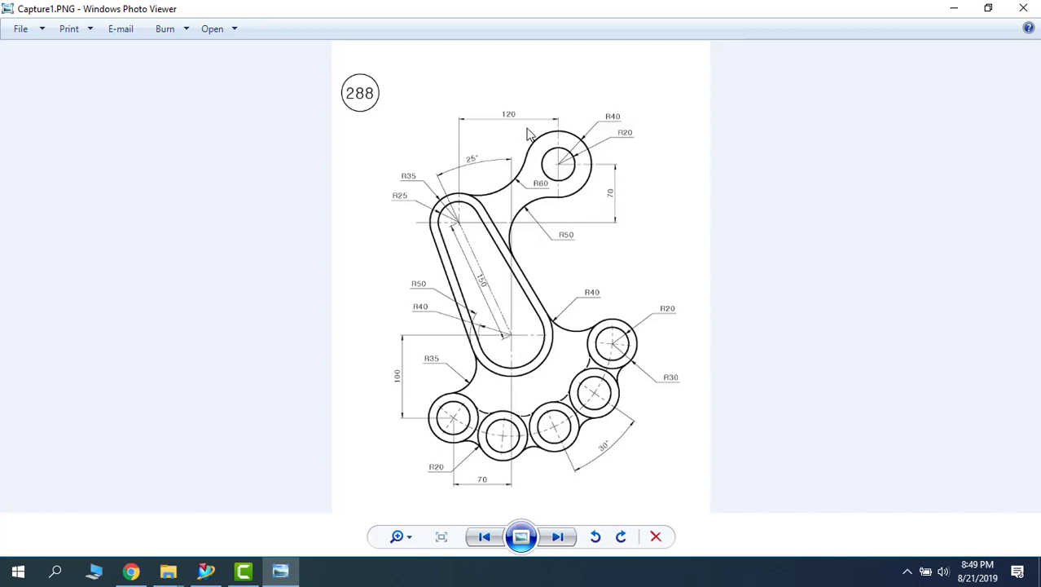
pyautogui.click(208, 571)
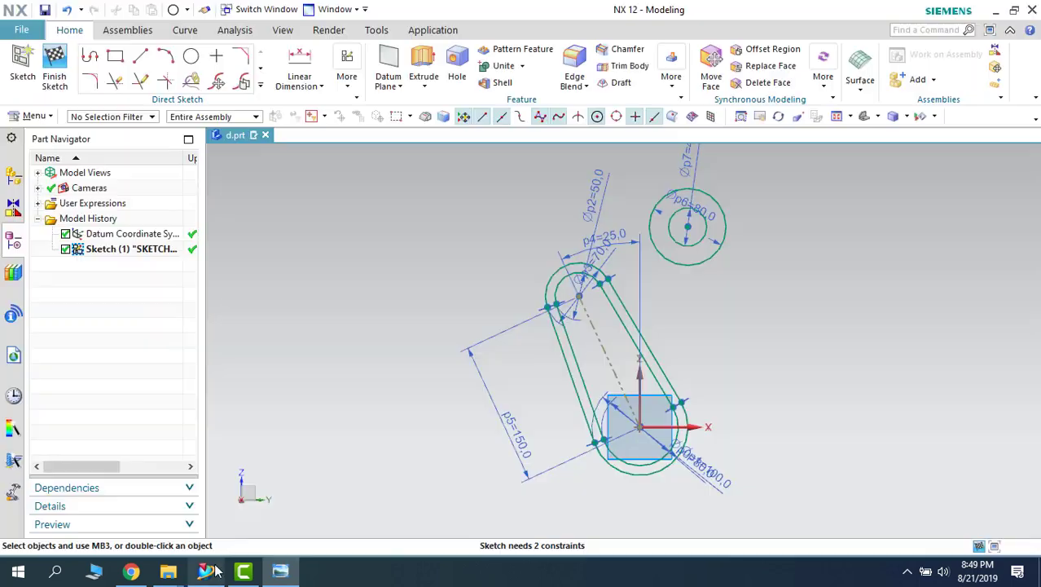
pyautogui.click(301, 67)
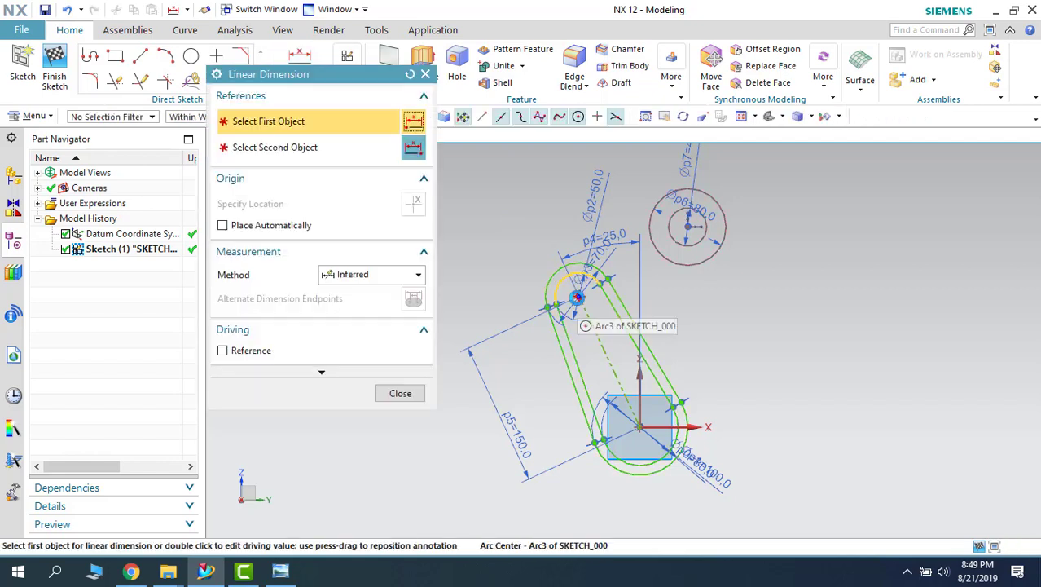
pyautogui.click(643, 297)
pyautogui.click(688, 227)
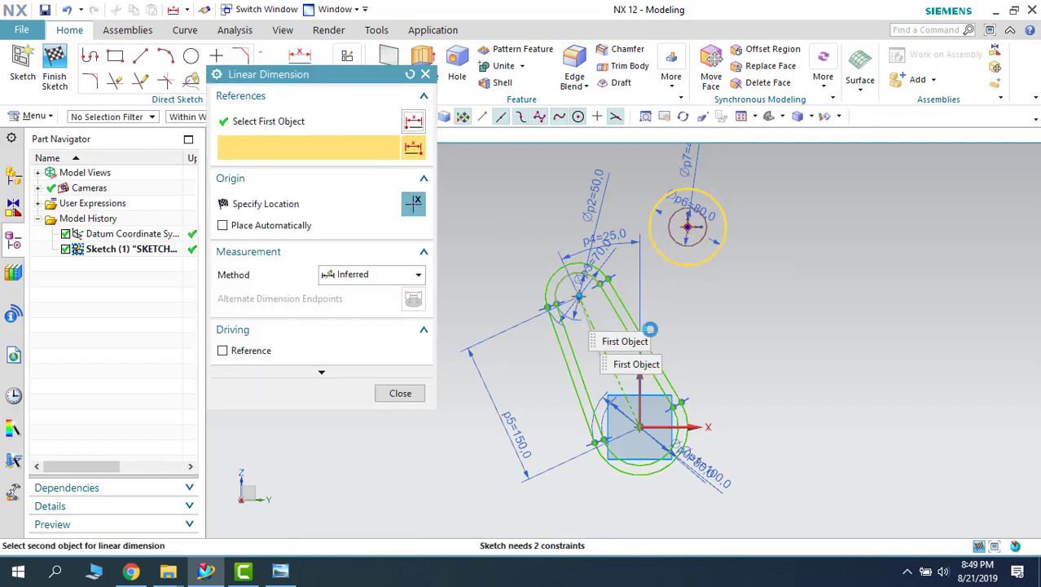
pyautogui.click(640, 497)
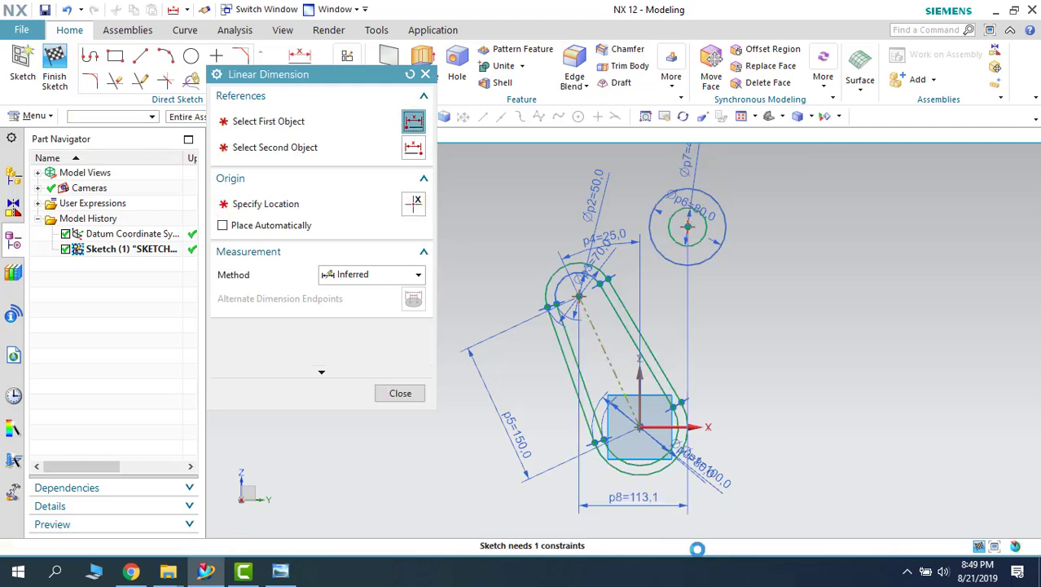
pyautogui.write('120')
pyautogui.press('Return')
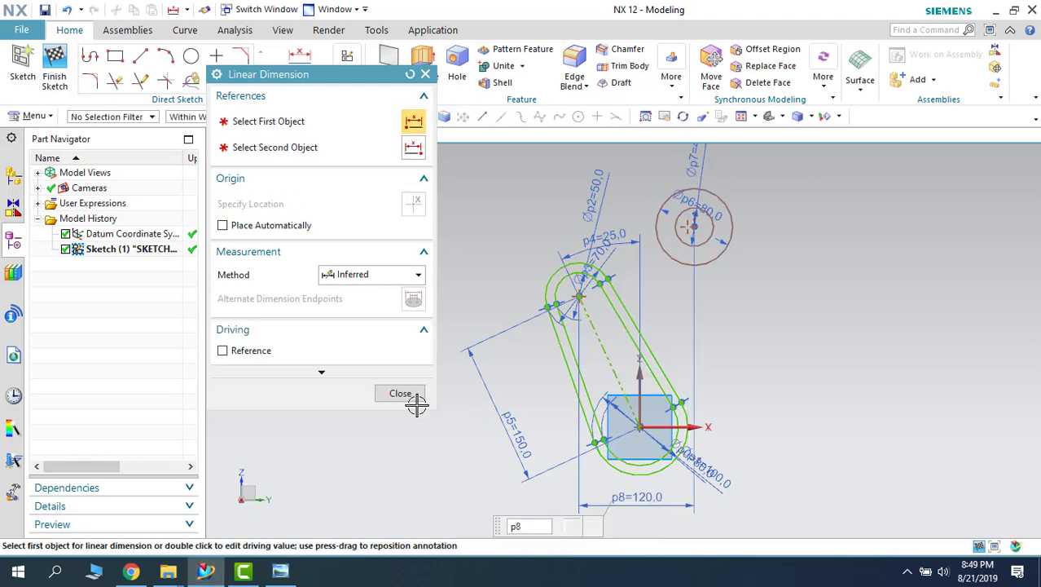
# - Check the reference drawing and set the vertical distance between the new circles' centre and the slot's upper arc centre to 70 mm
pyautogui.click(279, 575)
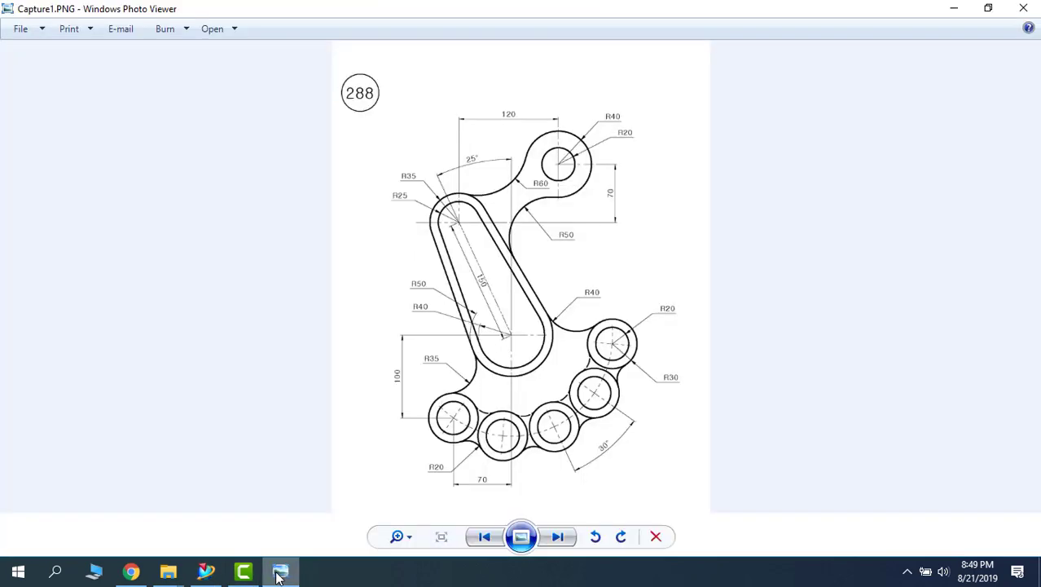
pyautogui.click(279, 575)
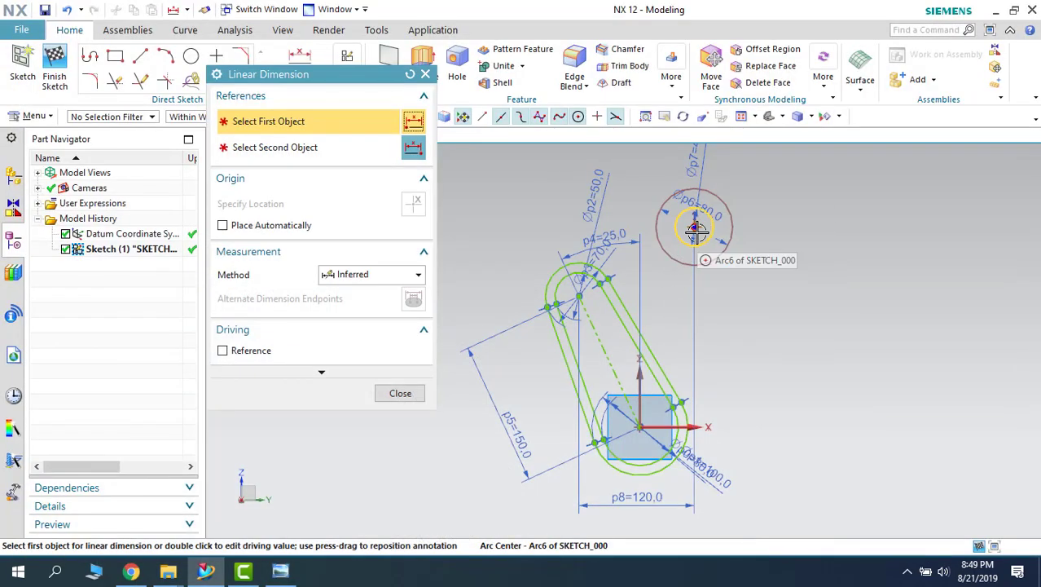
pyautogui.click(580, 297)
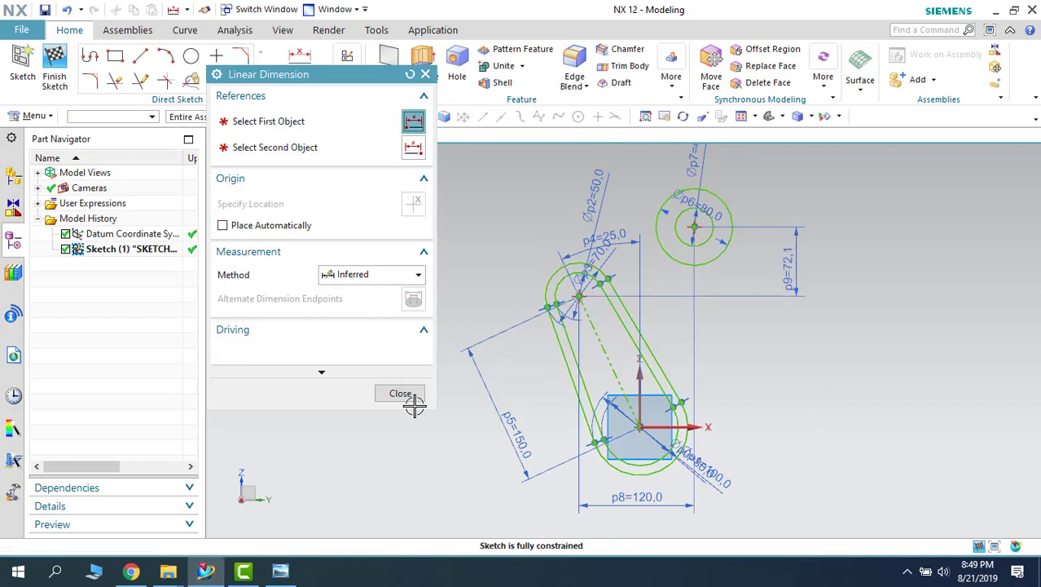
pyautogui.write('70')
pyautogui.press('Return')
pyautogui.press('Escape')
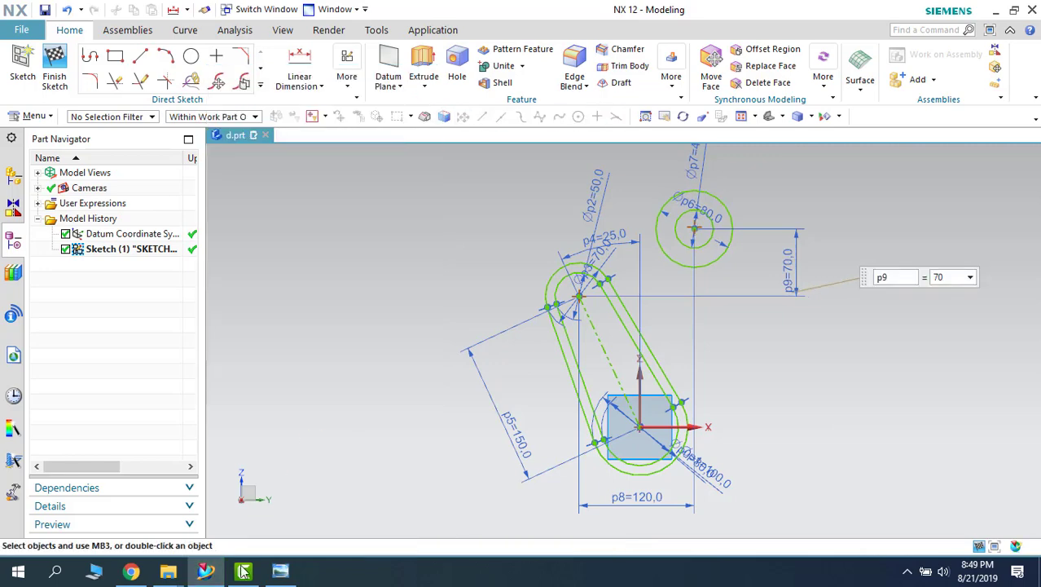
# - Check the connecting arcs in the reference drawing and sketch a three-point arc of about 72 mm radius below the 80 mm circle
pyautogui.hotkey('alt', 'Tab')
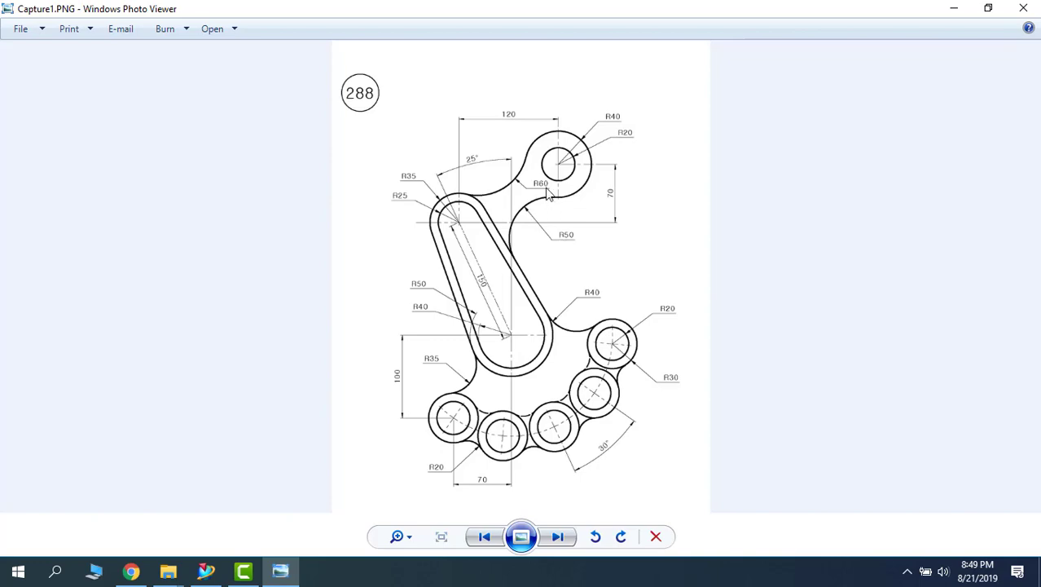
pyautogui.click(952, 8)
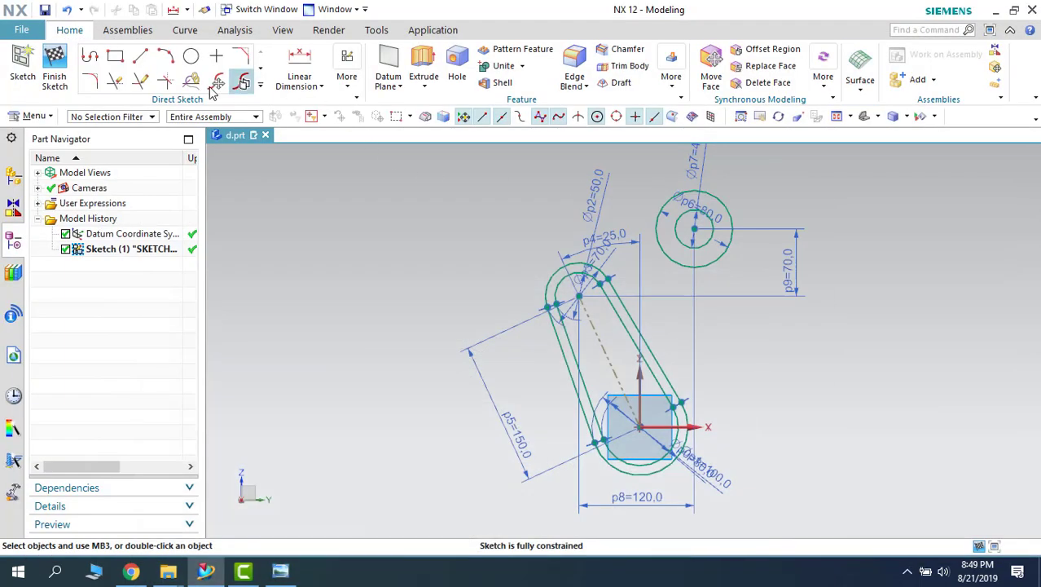
pyautogui.click(172, 60)
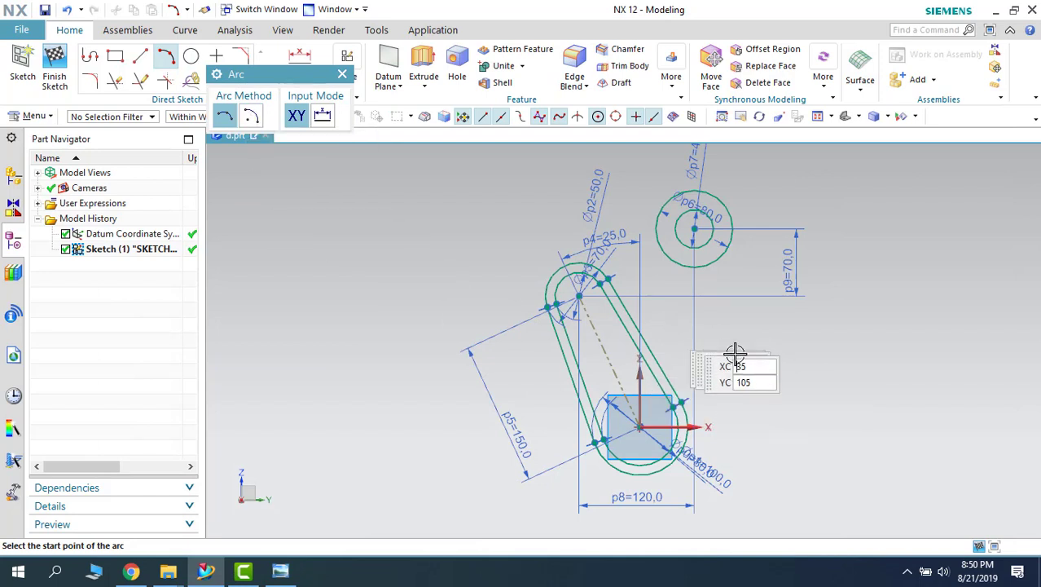
pyautogui.click(674, 343)
pyautogui.click(723, 291)
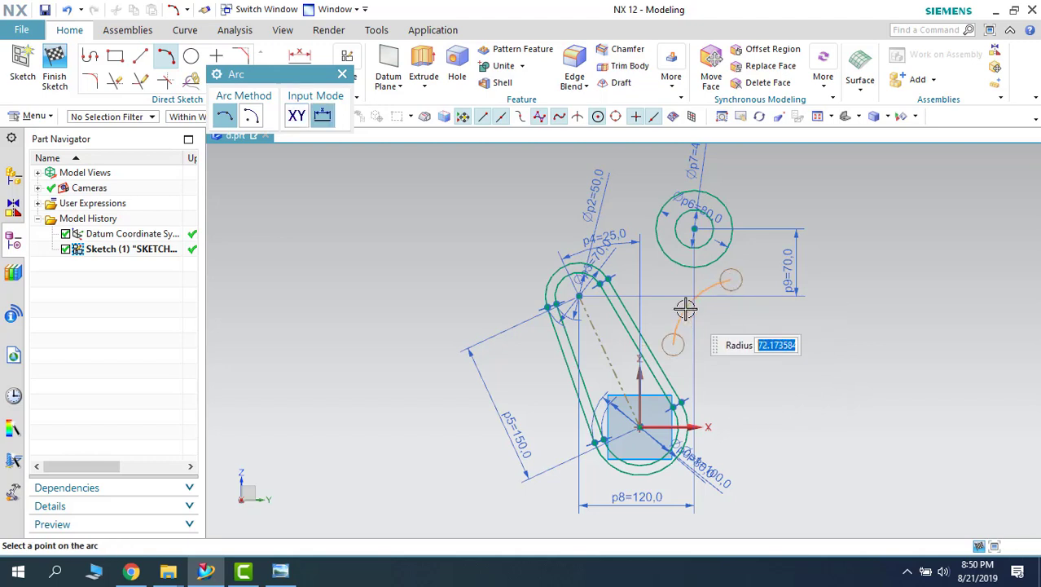
pyautogui.click(689, 311)
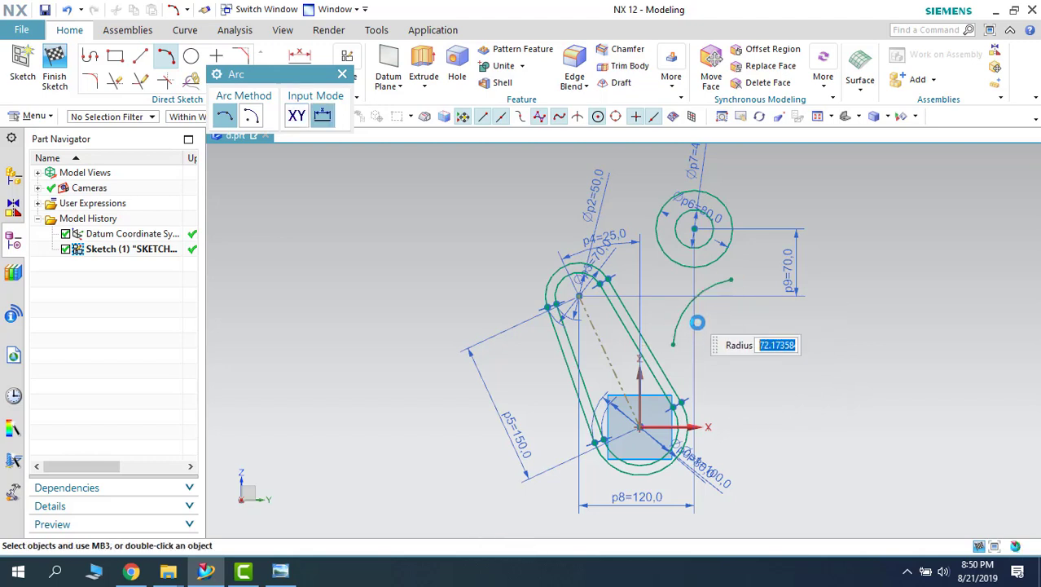
# - Sketch a second three-point arc of about 48 mm radius above the slot's upper end, beside the 80 mm circle
pyautogui.click(562, 236)
pyautogui.click(641, 197)
pyautogui.click(636, 223)
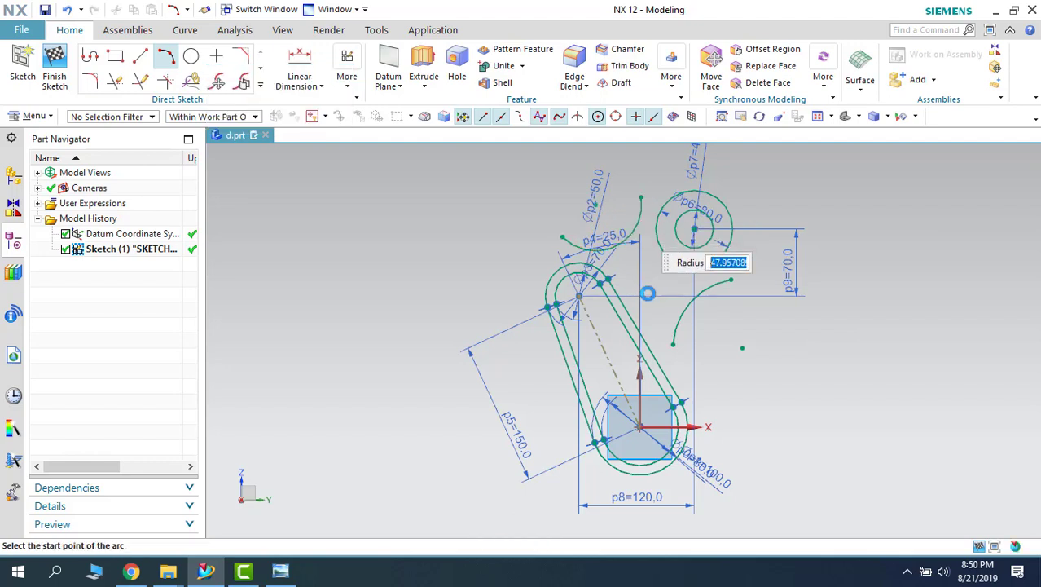
pyautogui.press('Escape')
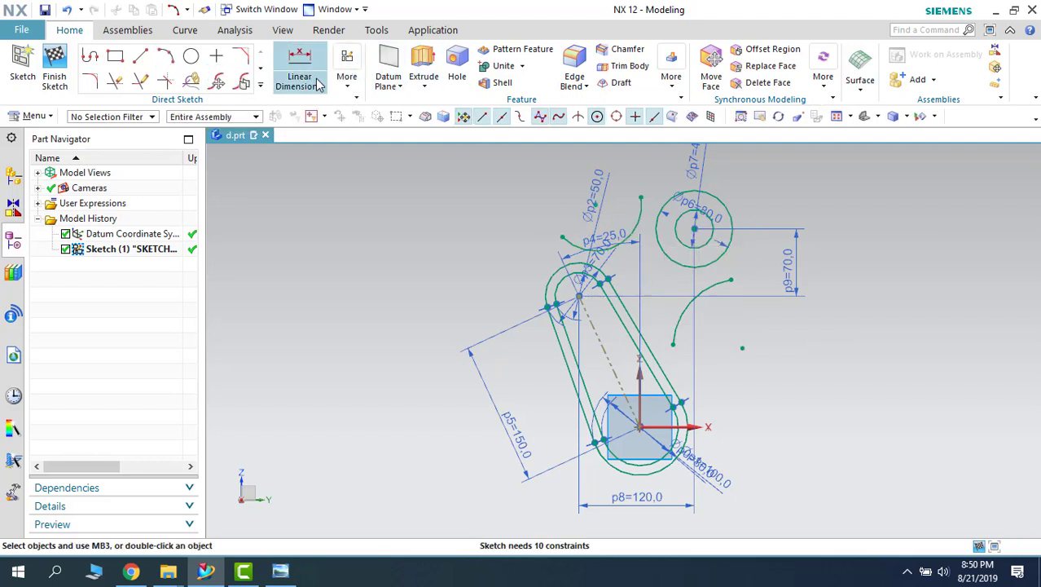
# - Dimension the radius of the lower connecting arc as 50 mm and that of the upper connecting arc as 60 mm, per the reference drawing
pyautogui.click(300, 79)
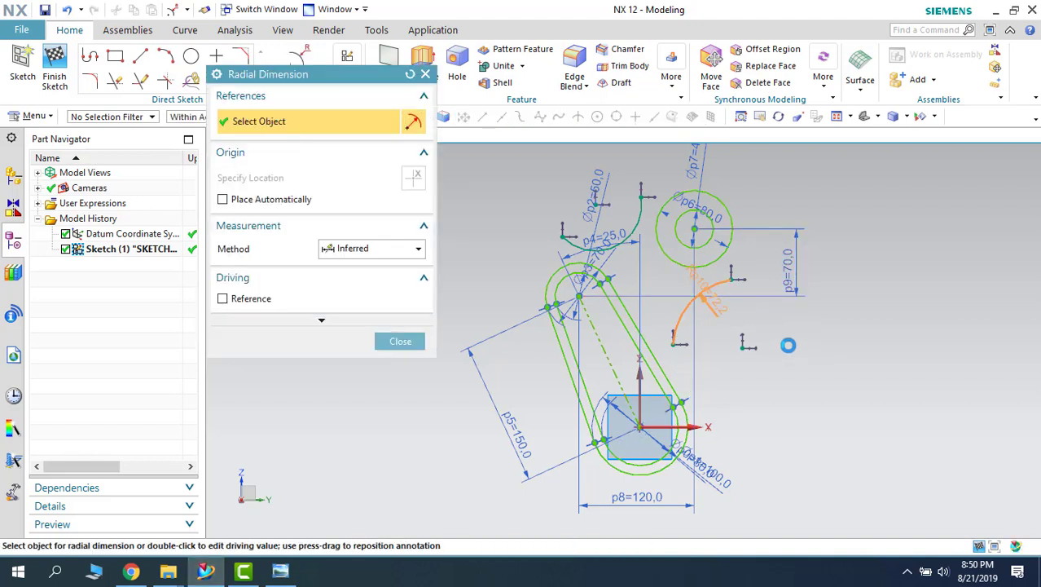
pyautogui.click(691, 302)
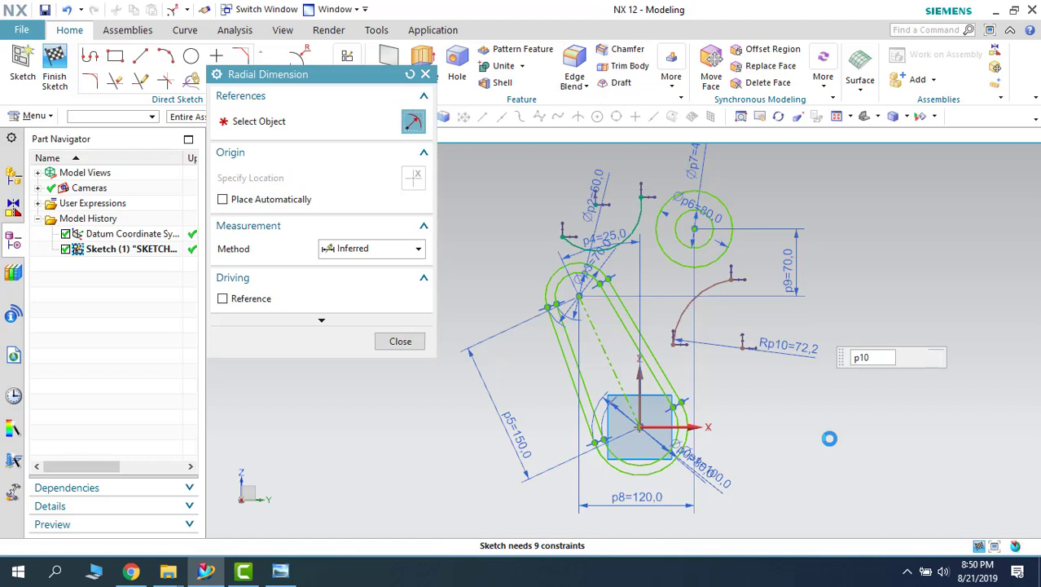
pyautogui.click(640, 222)
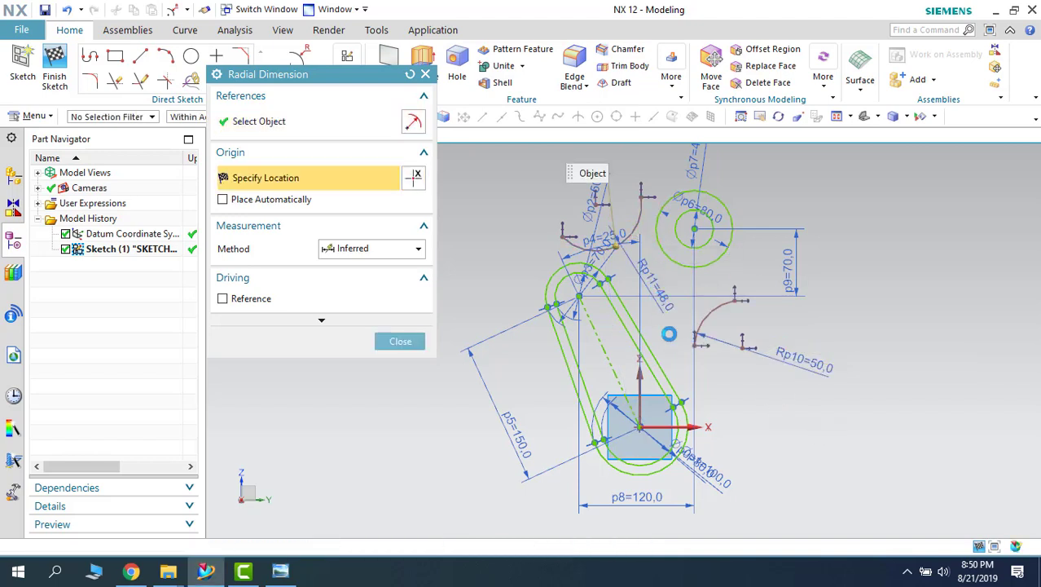
pyautogui.click(277, 572)
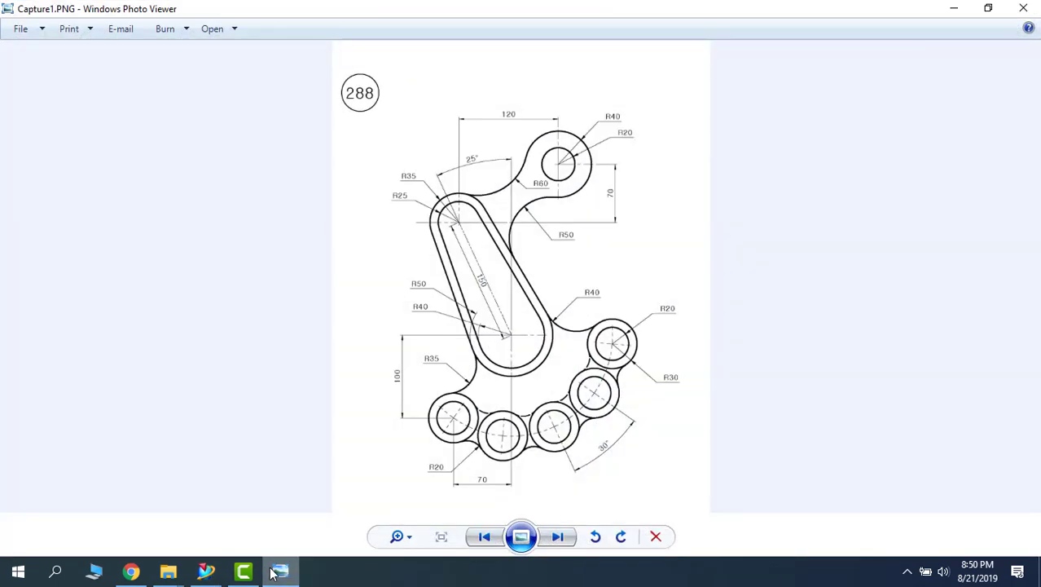
pyautogui.click(277, 571)
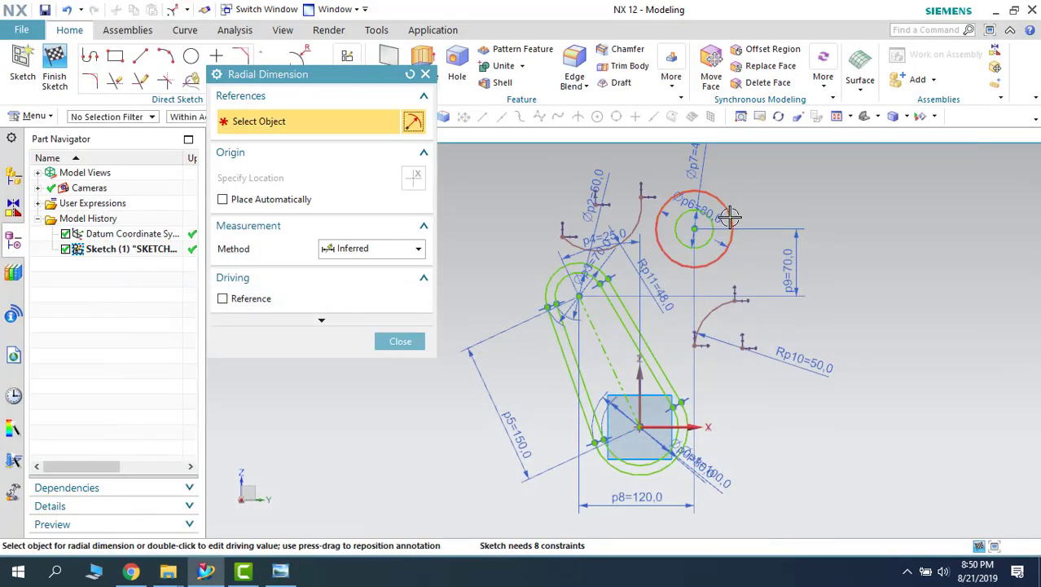
pyautogui.click(400, 341)
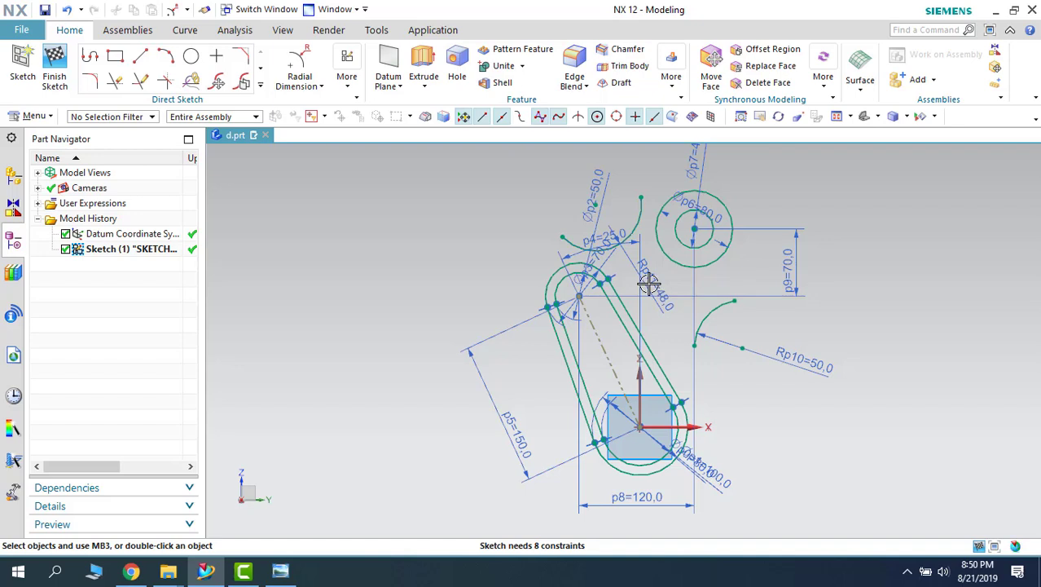
pyautogui.moveTo(652, 279); pyautogui.dragTo(472, 216)
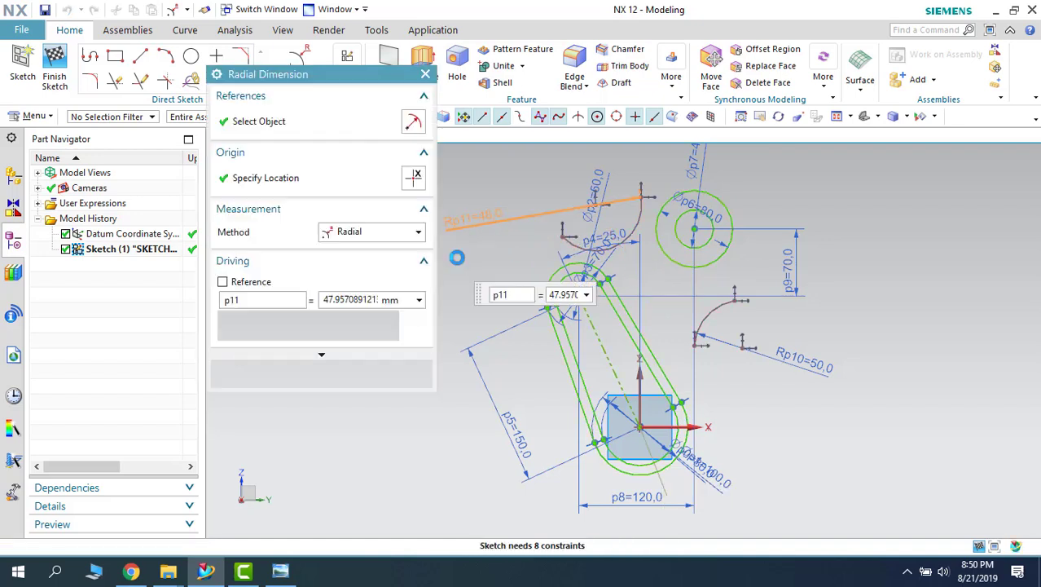
pyautogui.write('60')
pyautogui.press('Return')
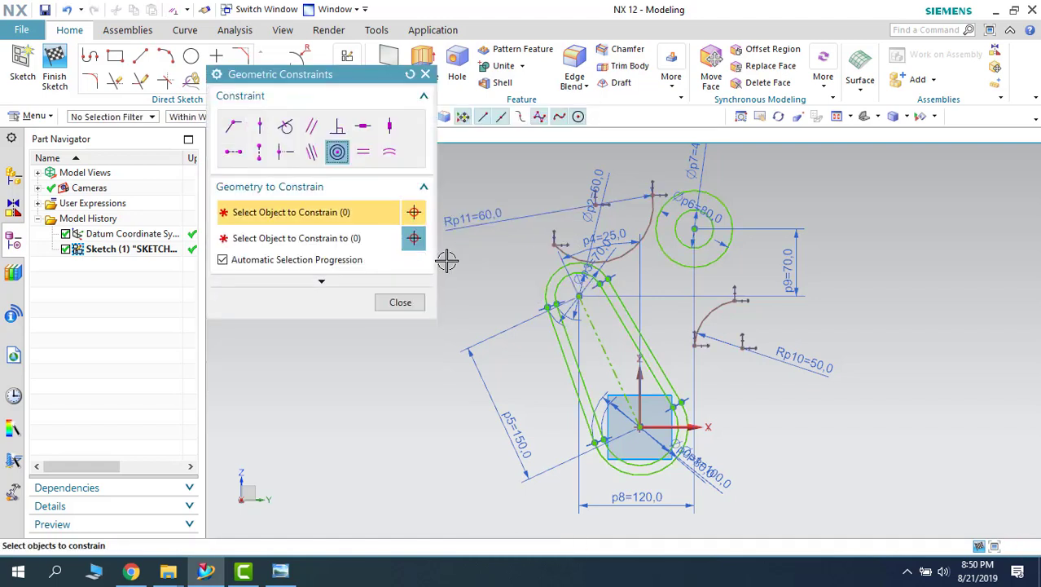
# - Constrain the 60 mm radius arc tangent to the slot's outer upper arc and to the 80 mm circle
pyautogui.click(596, 266)
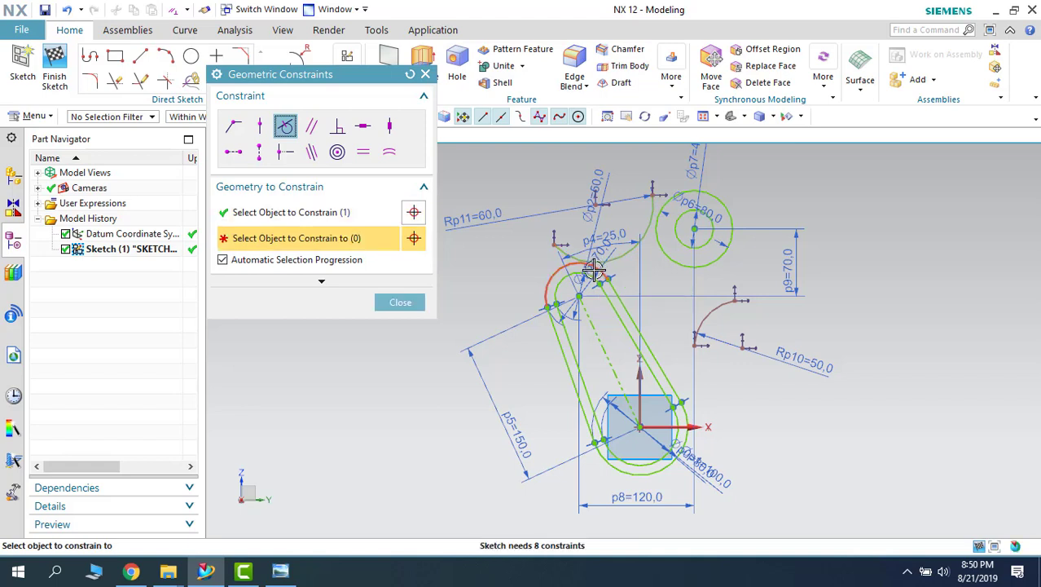
pyautogui.click(654, 236)
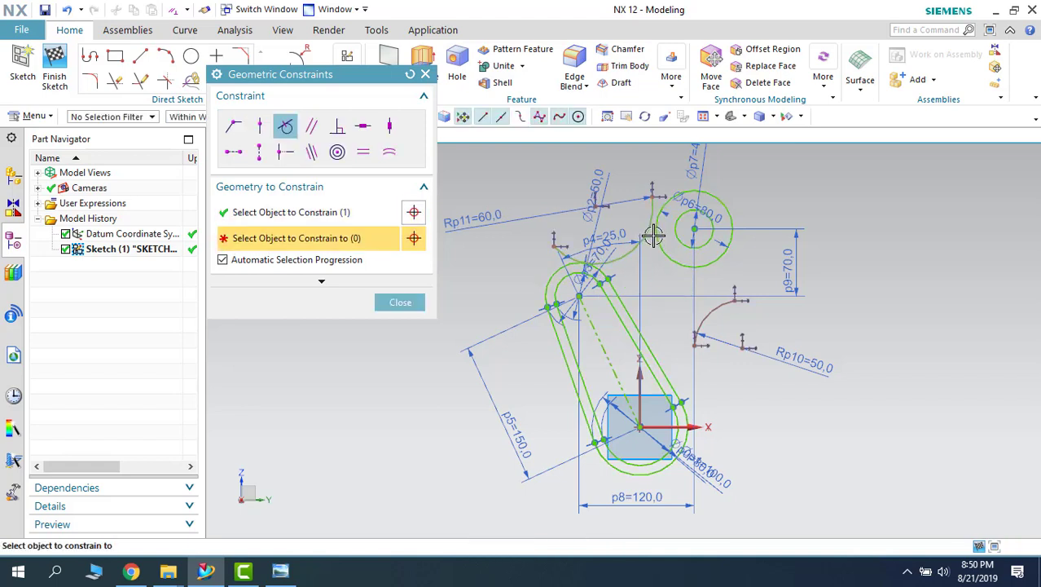
pyautogui.click(654, 235)
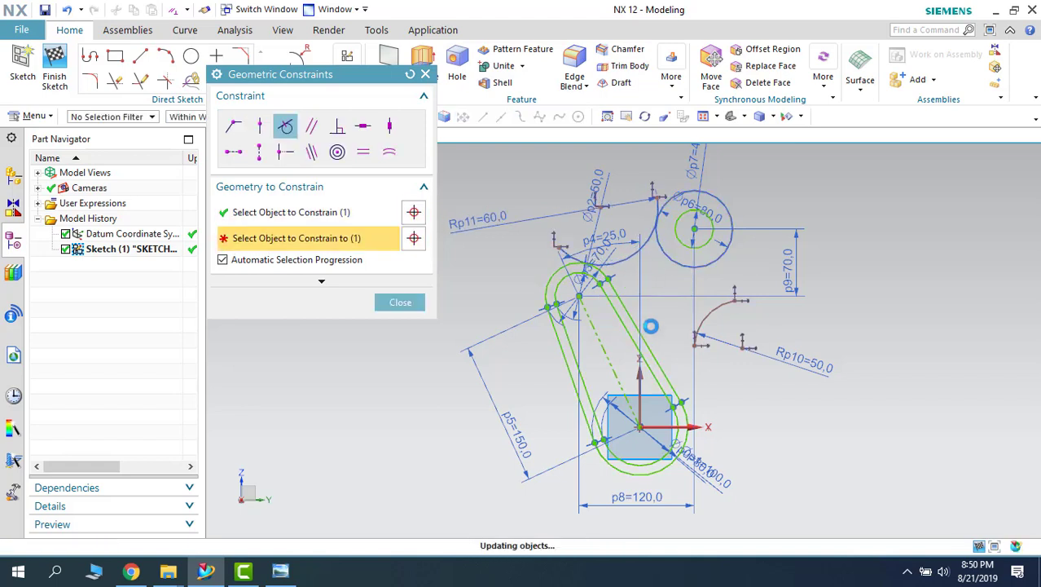
# - Constrain the 50 mm radius arc tangent to the 80 mm circle and to the slot's outer side line facing it
pyautogui.click(716, 314)
pyautogui.click(692, 265)
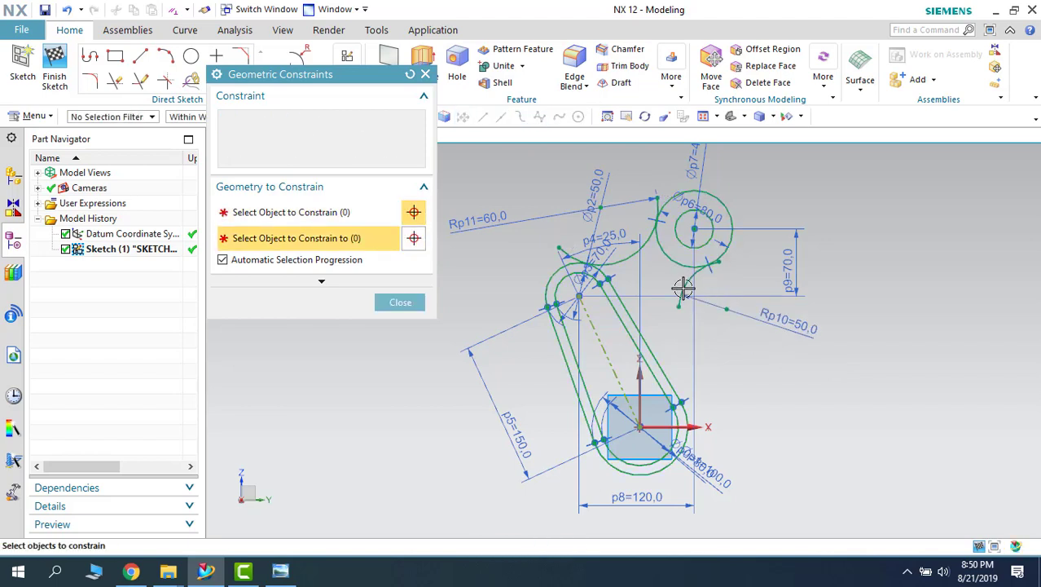
pyautogui.click(667, 358)
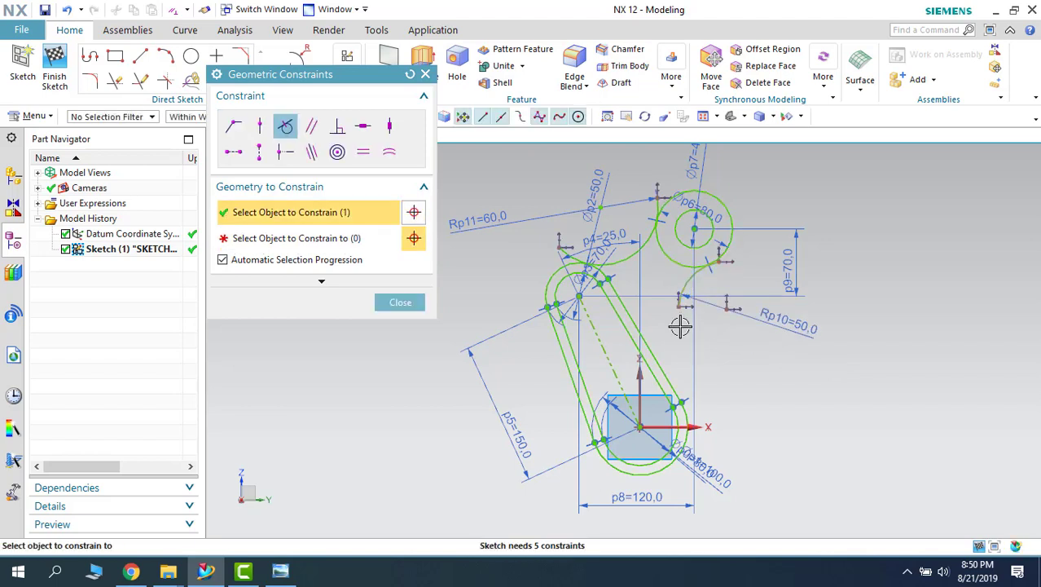
pyautogui.click(664, 365)
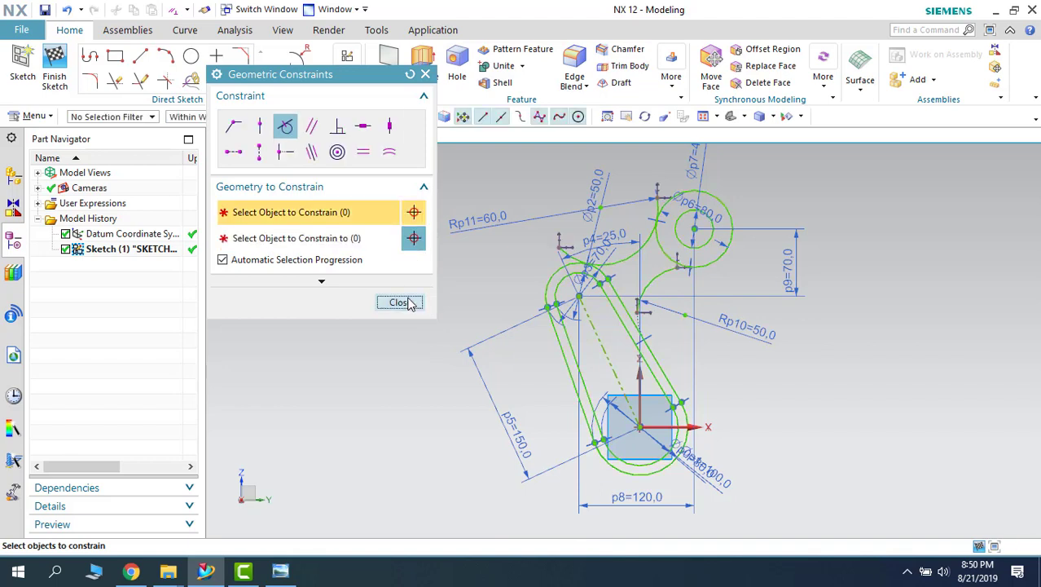
pyautogui.click(399, 302)
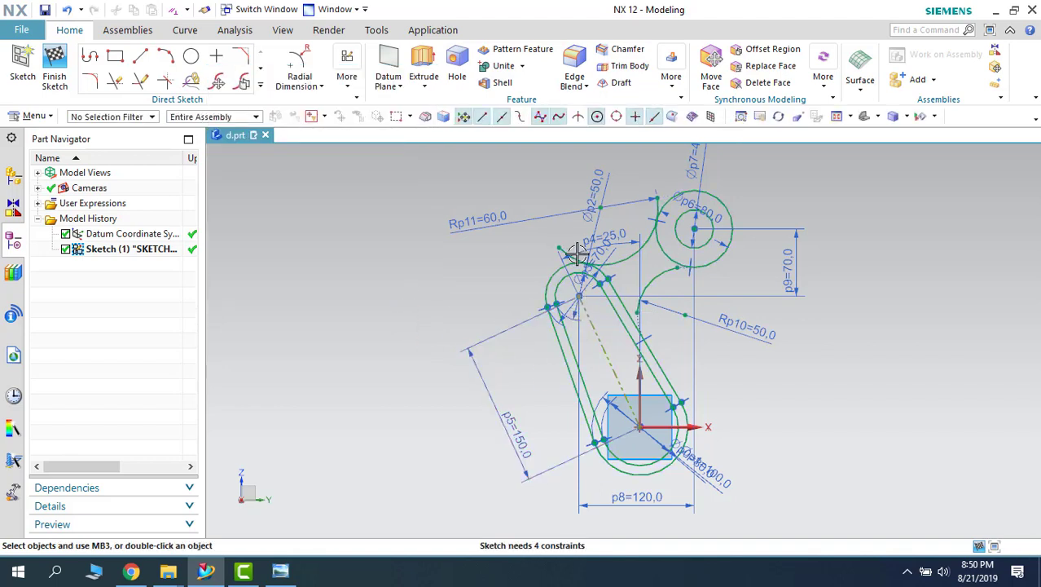
# - Restrict selection to dimensions, select all of them and hide them from the sketch
pyautogui.click(151, 121)
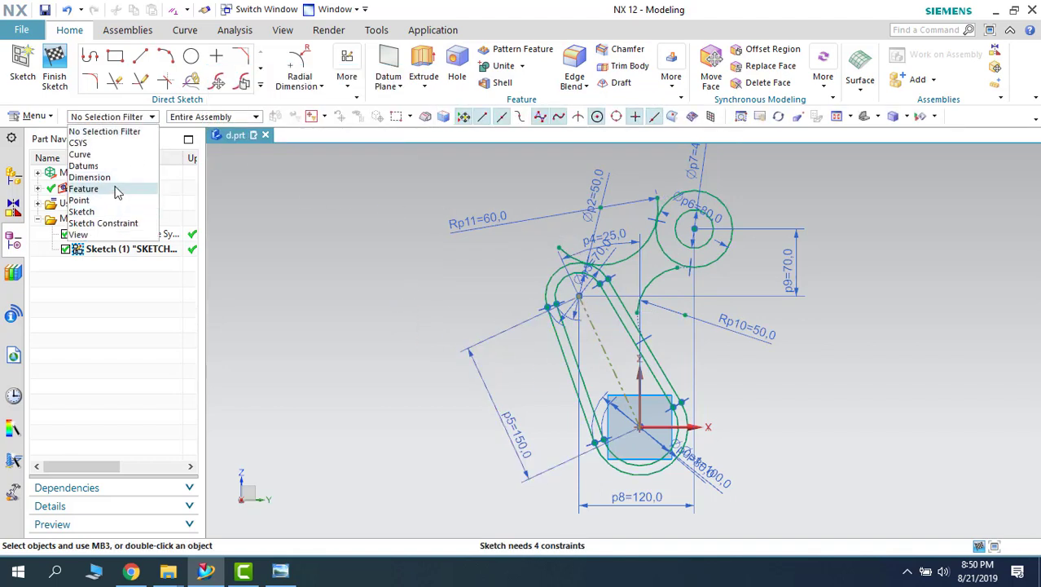
pyautogui.click(116, 177)
pyautogui.hotkey('ctrl', 'a')
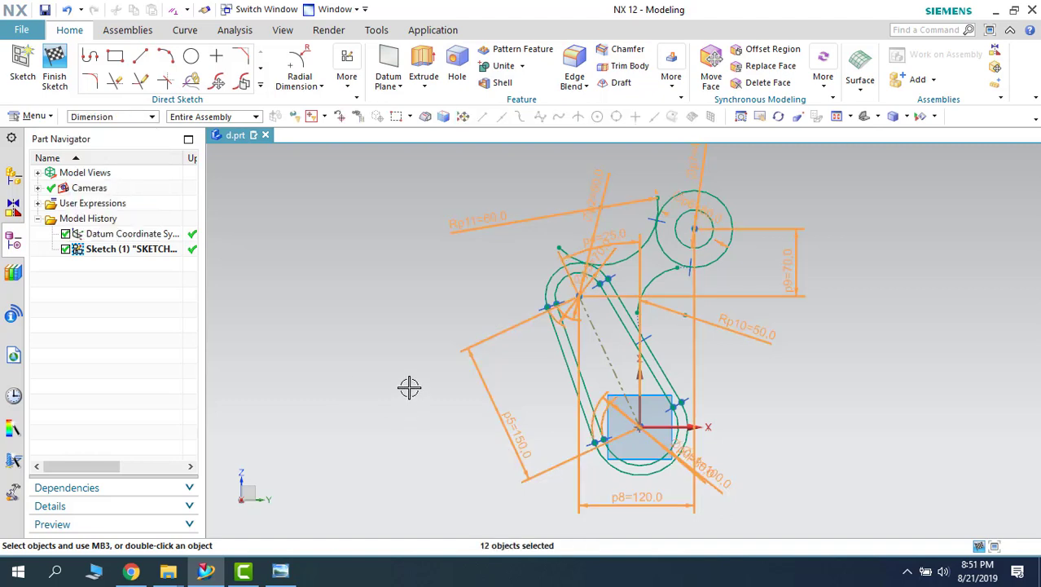
pyautogui.press('Delete')
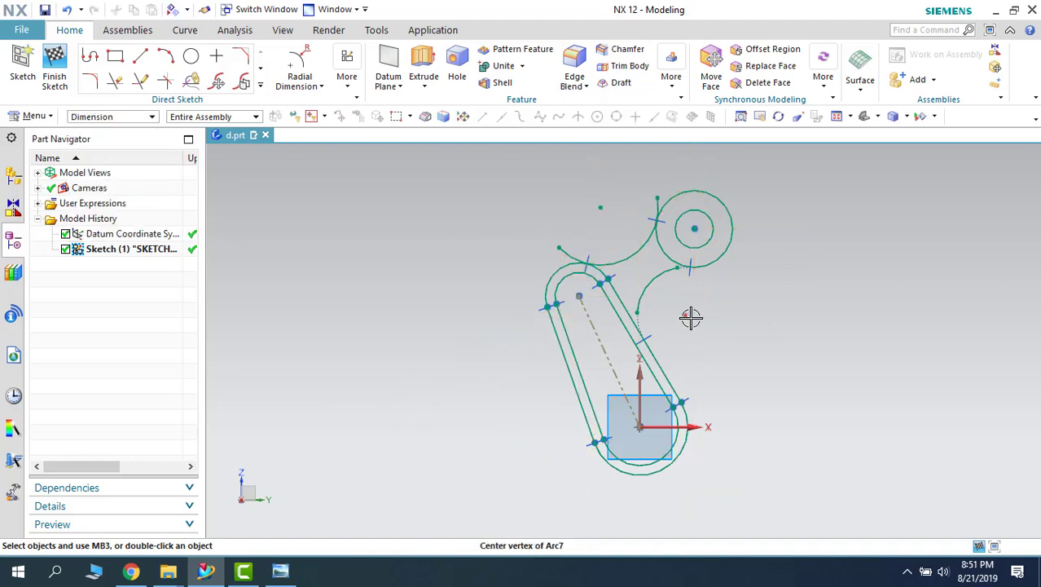
# - Extend the 50 mm radius arc at both ends to meet the 80 mm circle and the slot's outer line
pyautogui.scroll(2, 691, 317)
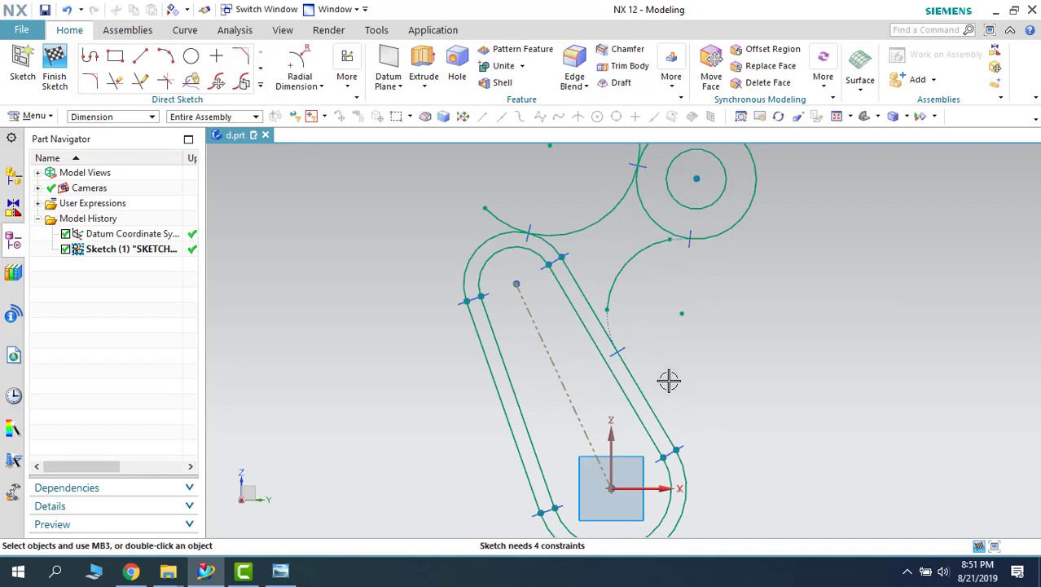
pyautogui.press('e')
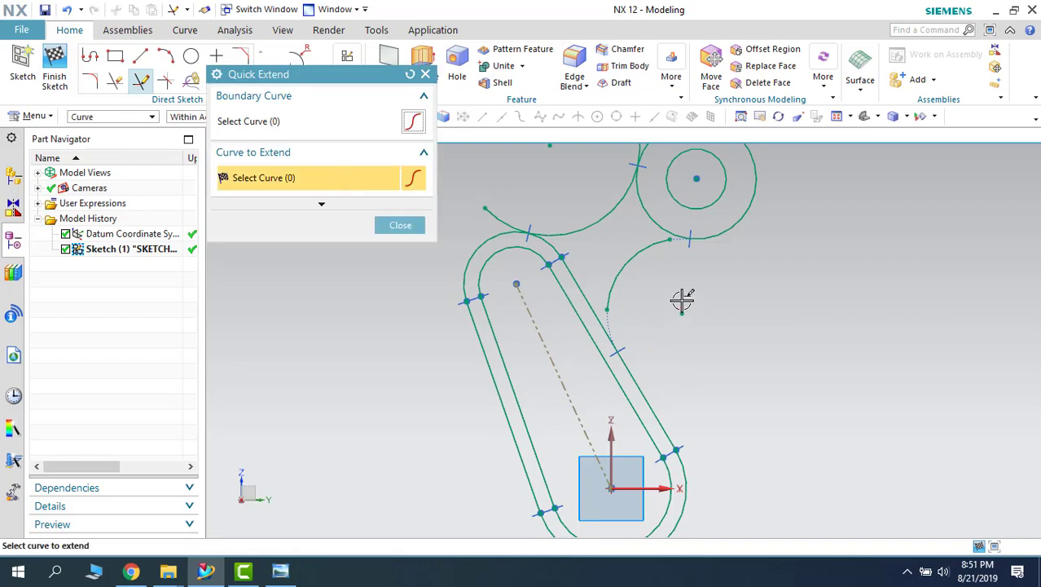
pyautogui.click(609, 297)
pyautogui.press('Escape')
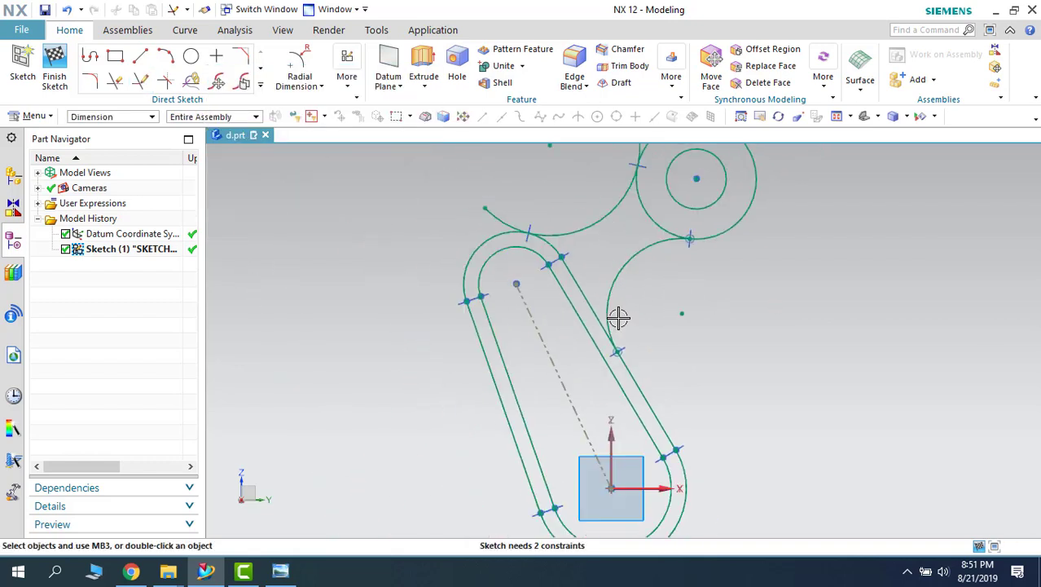
# - Trim both overhanging ends of the 60 mm radius arc at its tangent points and show the sketch dimensions again
pyautogui.keyDown('shift'); pyautogui.moveTo(643, 126); pyautogui.dragTo(638, 164, button='middle'); pyautogui.keyUp('shift')
pyautogui.scroll(1, 636, 162)
pyautogui.press('t')
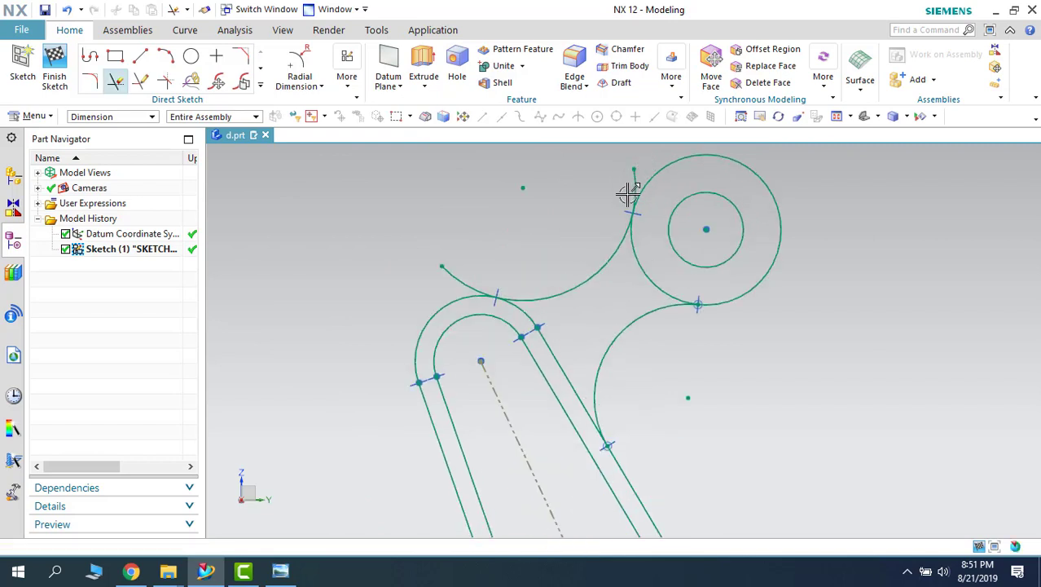
pyautogui.click(634, 183)
pyautogui.click(448, 272)
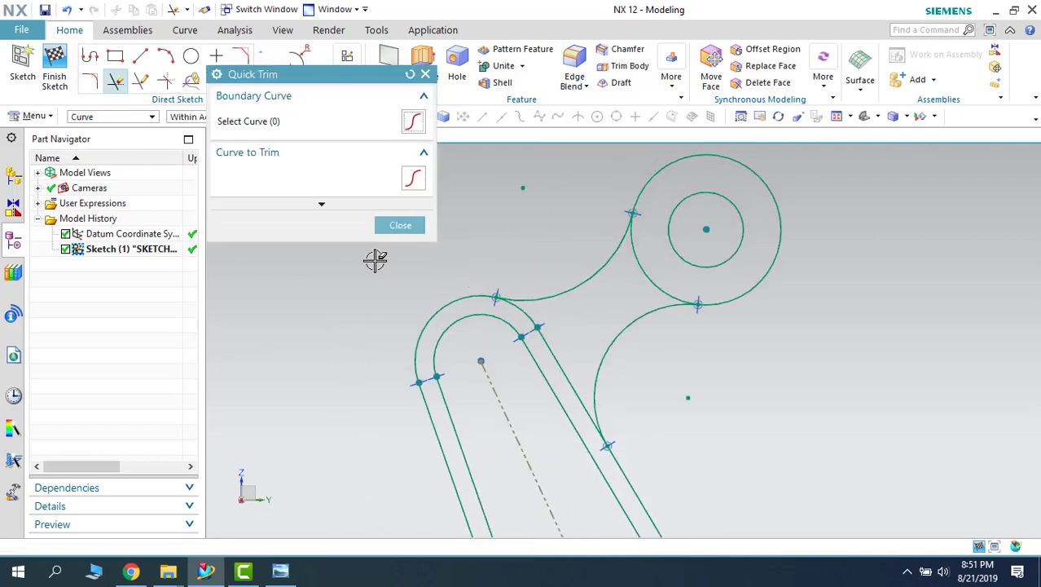
pyautogui.click(391, 228)
pyautogui.scroll(-1, 350, 299)
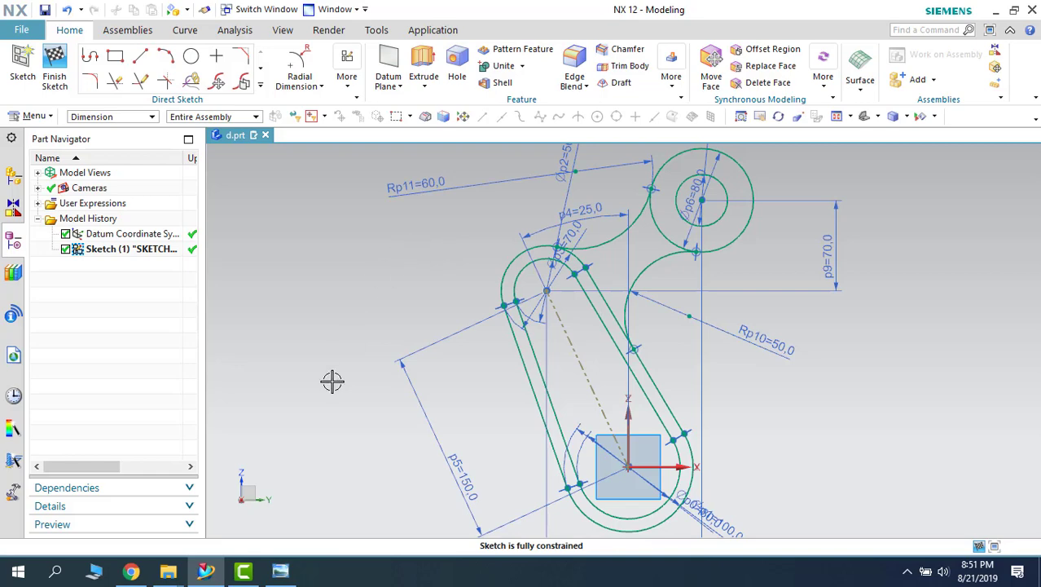
# - Check the lower boss radii in the reference drawing and sketch a 40 mm diameter circle below the slot's lower end, on its outer side
pyautogui.click(280, 570)
pyautogui.hotkey('alt', 'Tab')
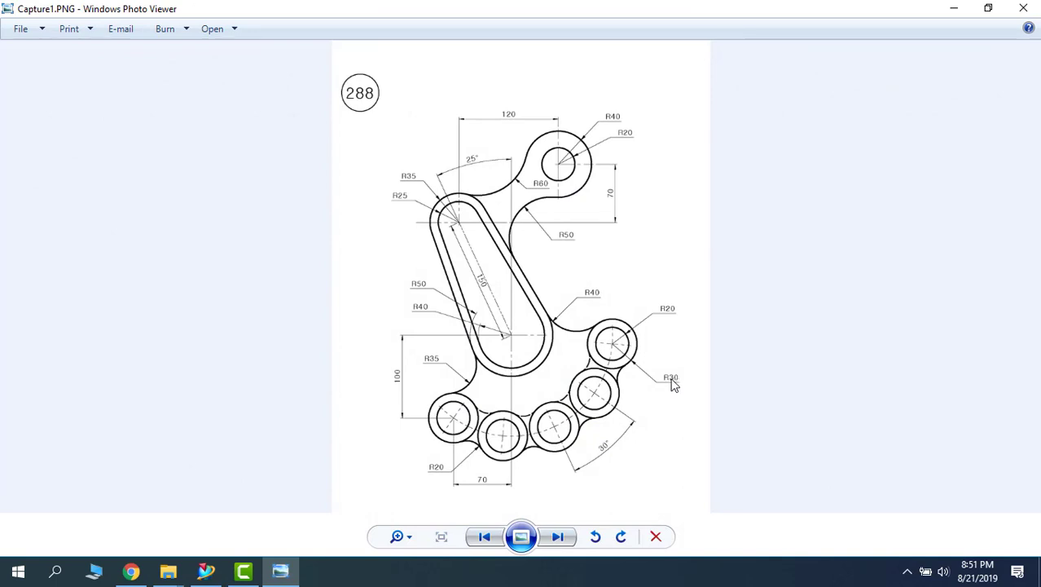
pyautogui.click(954, 8)
pyautogui.click(191, 56)
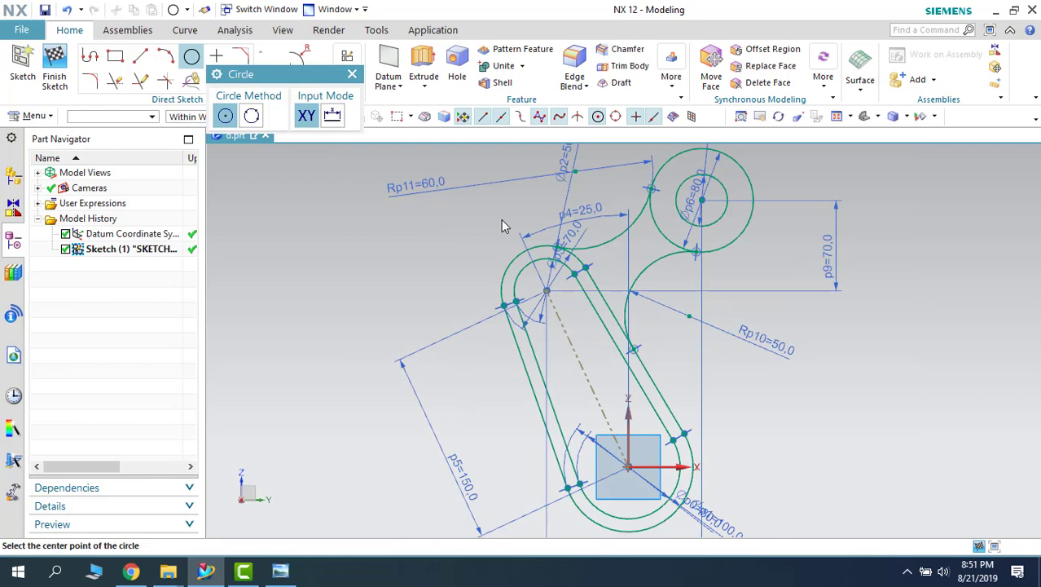
pyautogui.scroll(2, 499, 219)
pyautogui.scroll(-2, 501, 219)
pyautogui.scroll(-3, 500, 220)
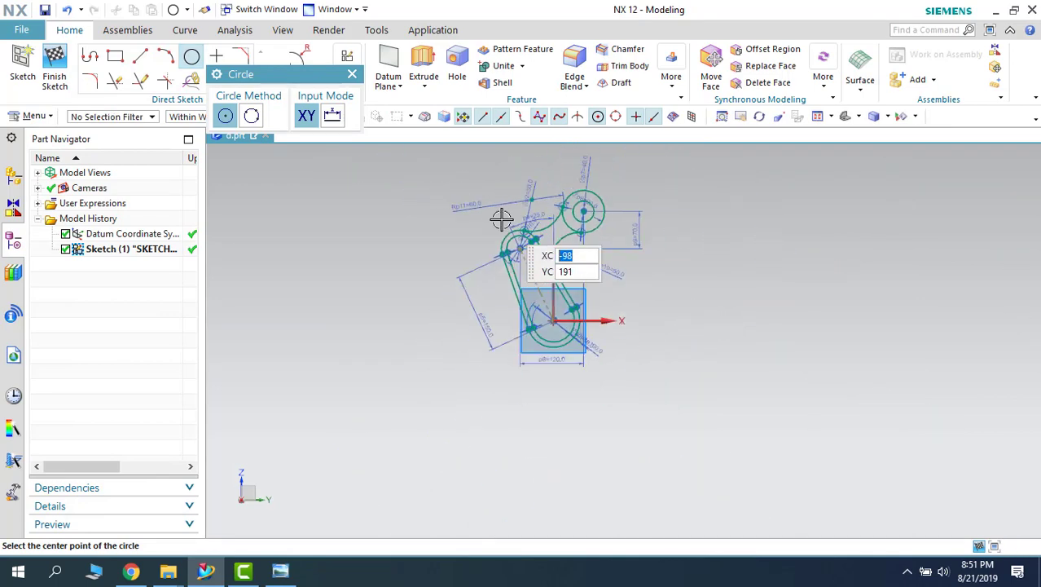
pyautogui.scroll(5, 498, 390)
pyautogui.click(510, 397)
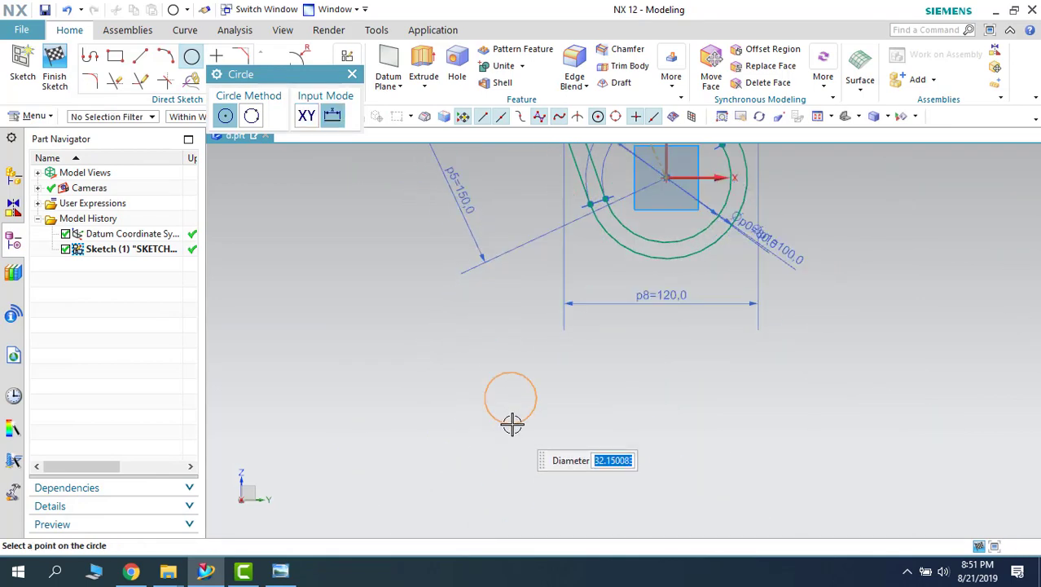
pyautogui.write('40')
pyautogui.press('Return')
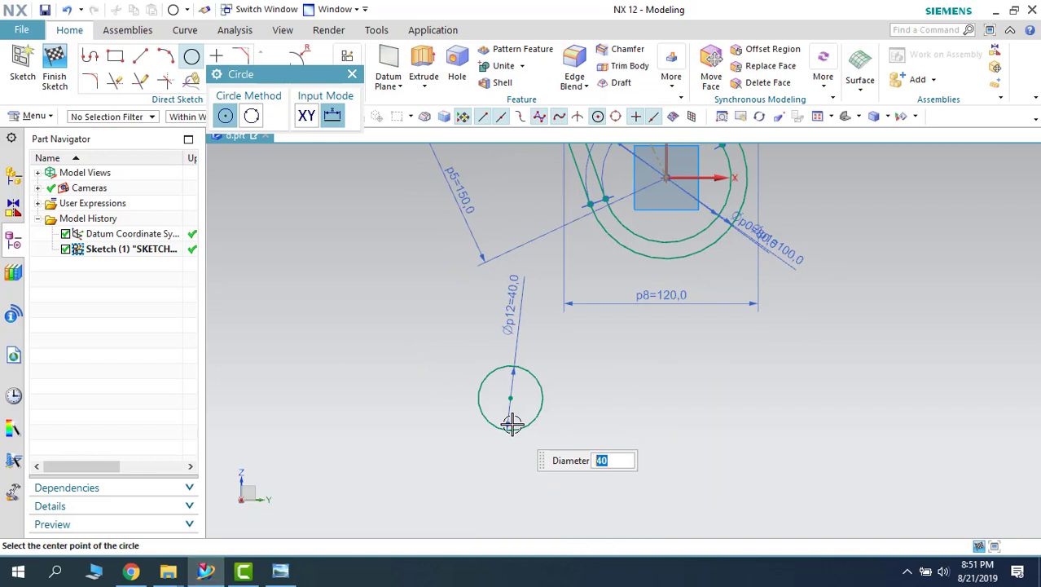
# - Sketch a 60 mm diameter circle concentric with the lower 40 mm circle
pyautogui.write('60')
pyautogui.press('Return')
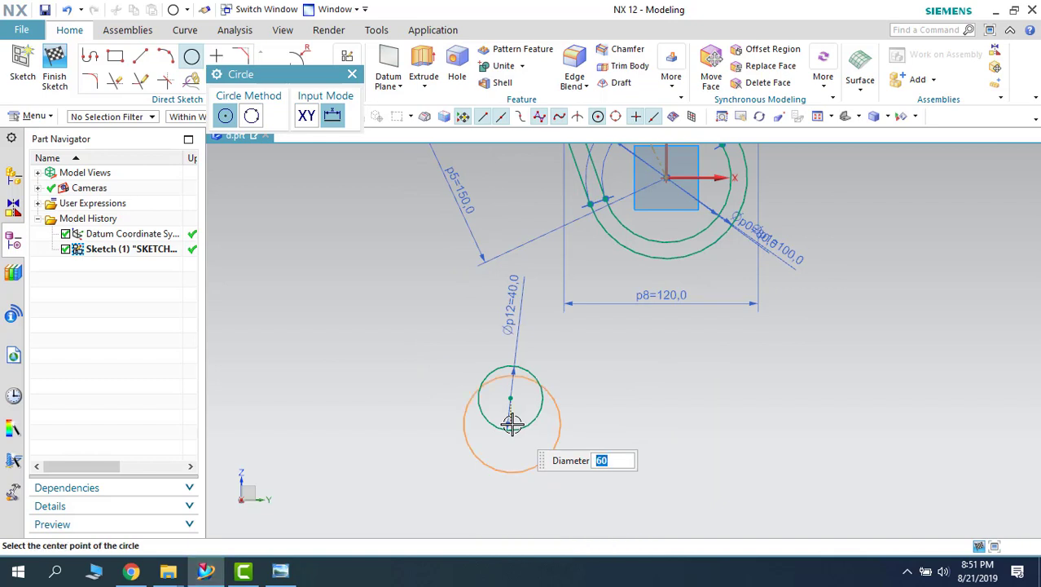
pyautogui.click(510, 398)
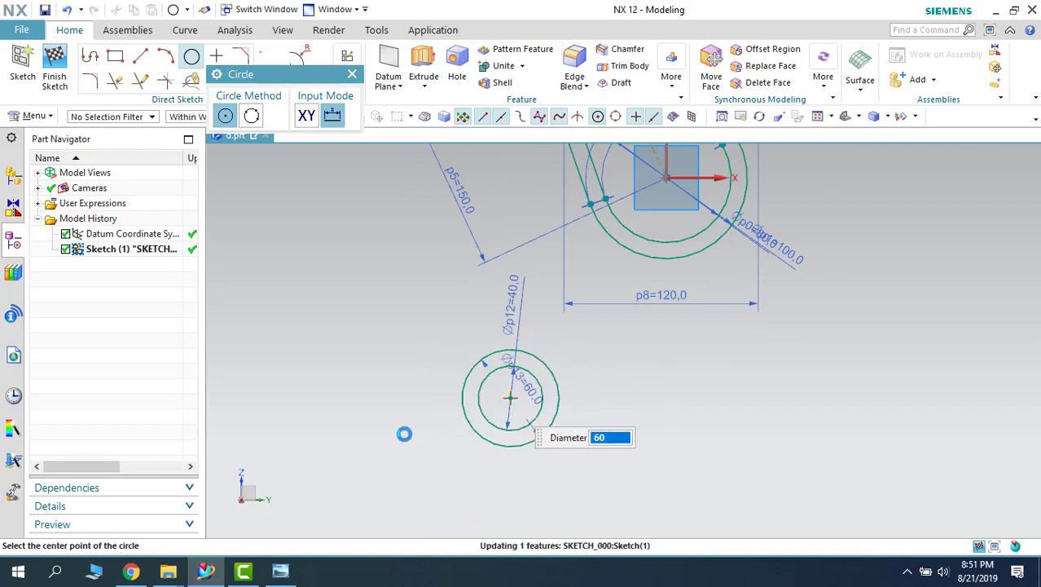
# - Check the lower boss position in the reference drawing and dimension its centre 100 mm vertically from the sketch origin
pyautogui.click(280, 571)
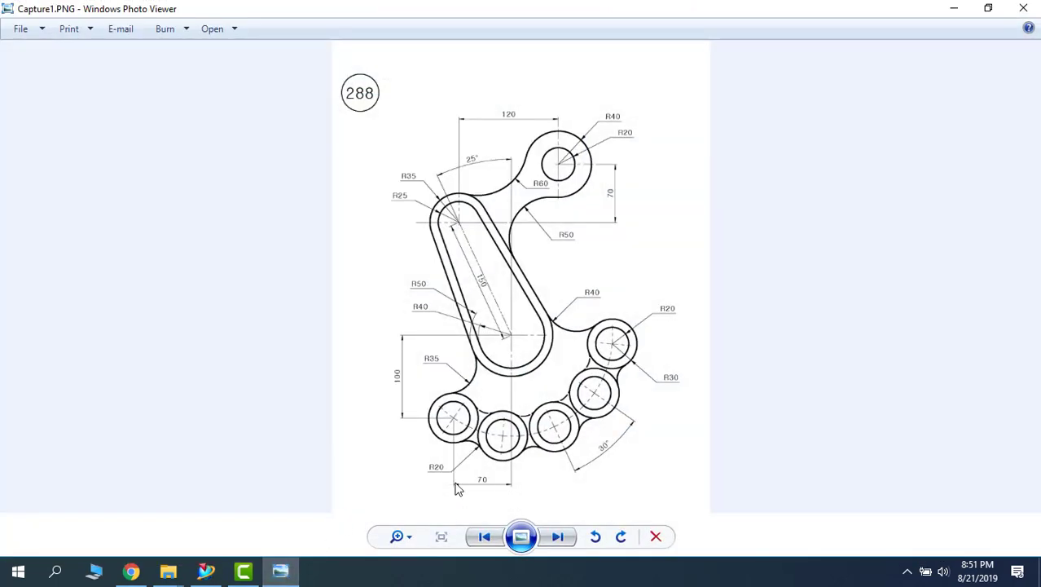
pyautogui.click(958, 10)
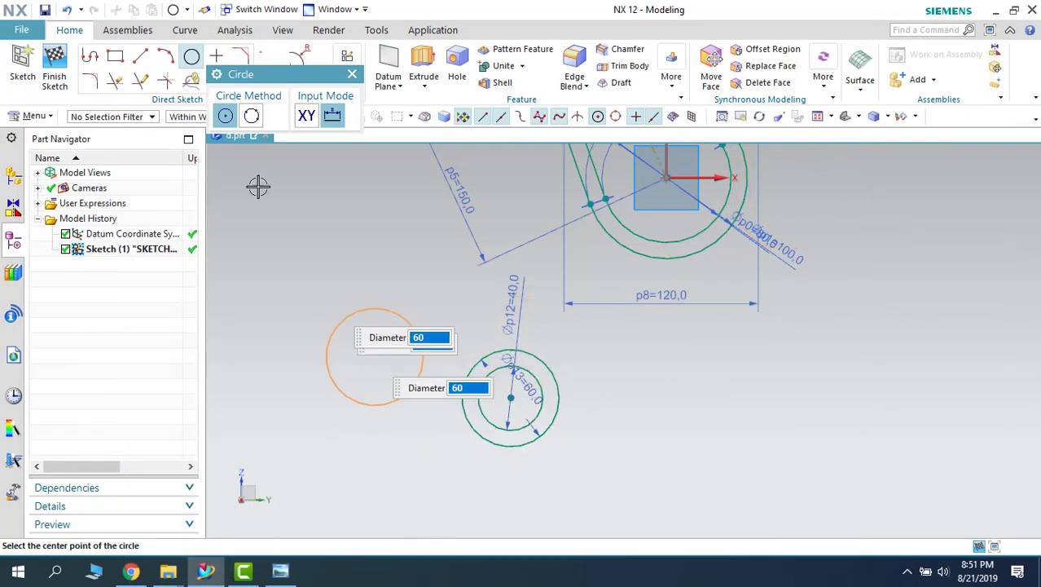
pyautogui.click(350, 75)
pyautogui.click(300, 85)
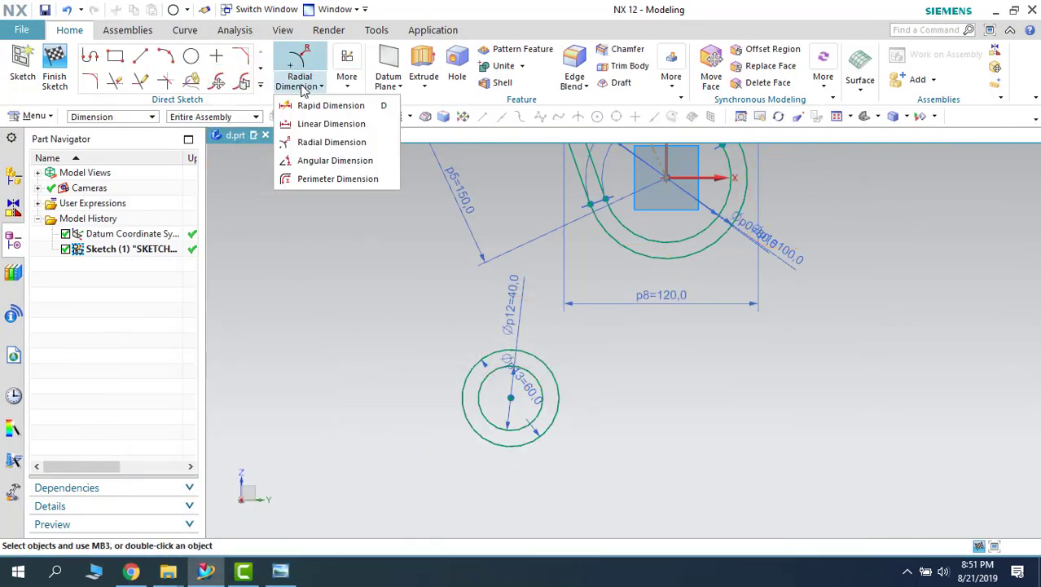
pyautogui.click(314, 188)
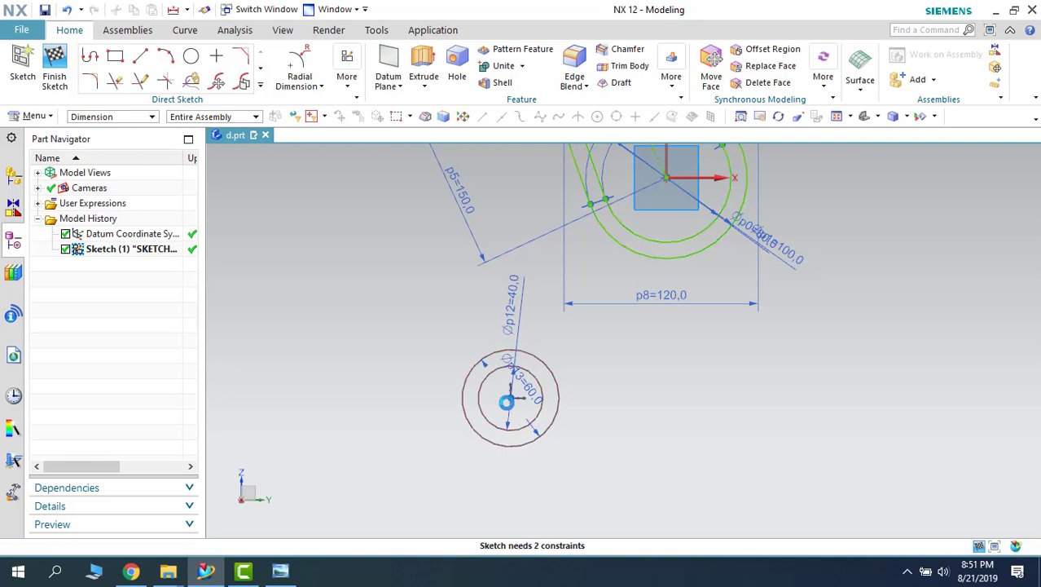
pyautogui.click(511, 398)
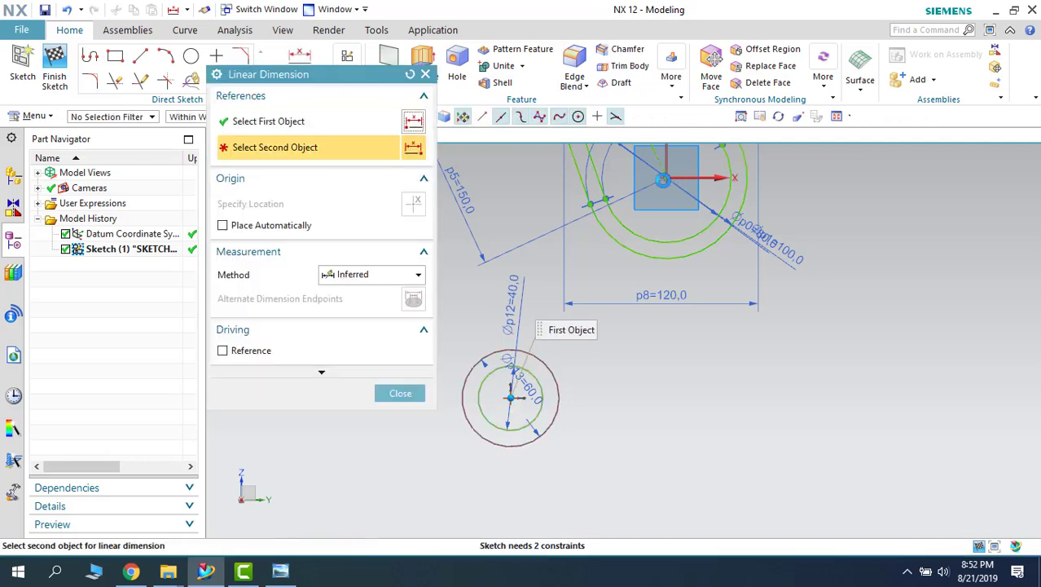
pyautogui.click(663, 177)
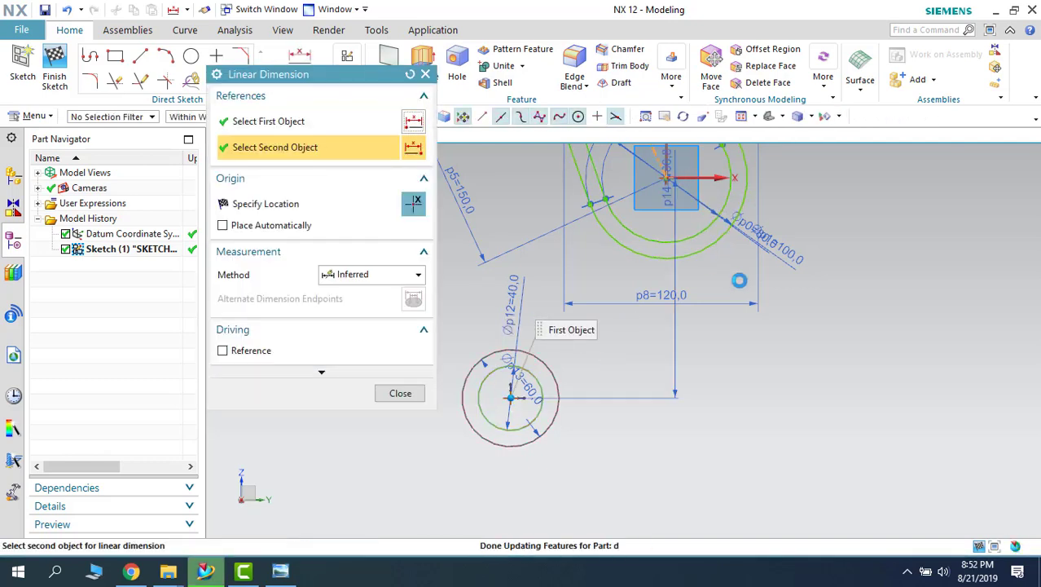
pyautogui.scroll(1, 506, 310)
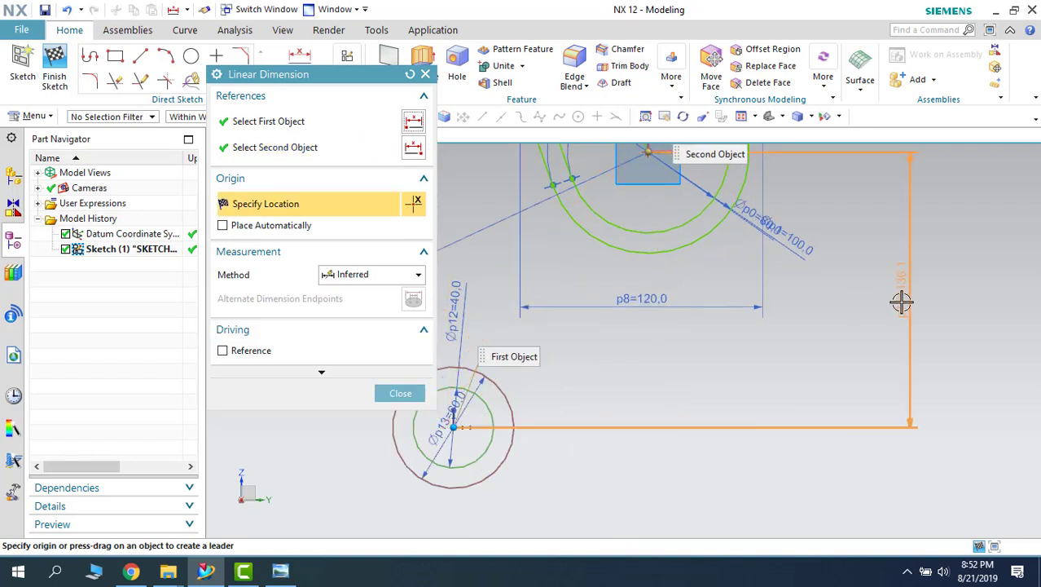
pyautogui.click(860, 418)
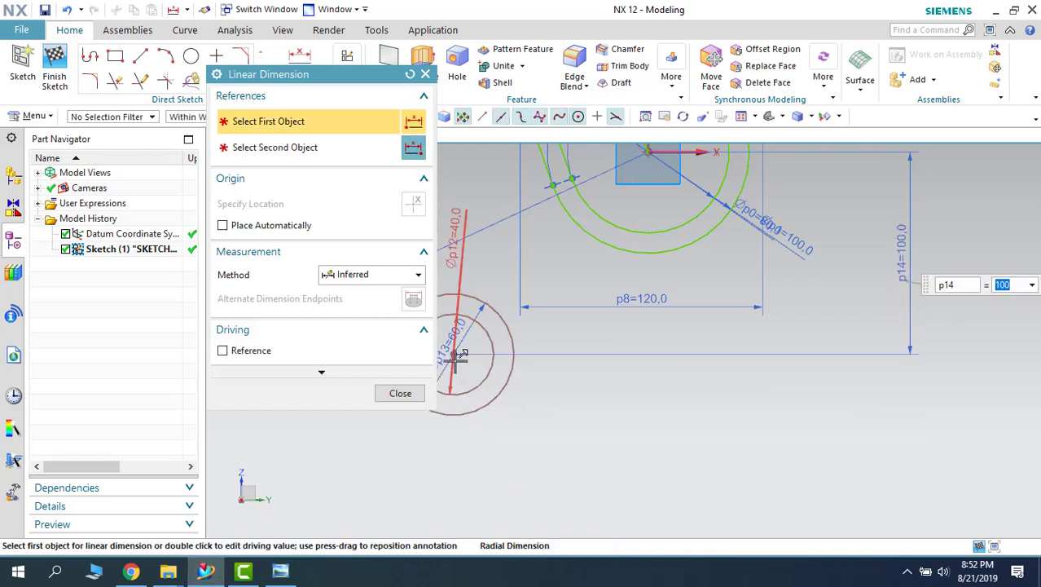
# - Dimension the lower boss centre 70 mm horizontally from the sketch origin
pyautogui.click(537, 316)
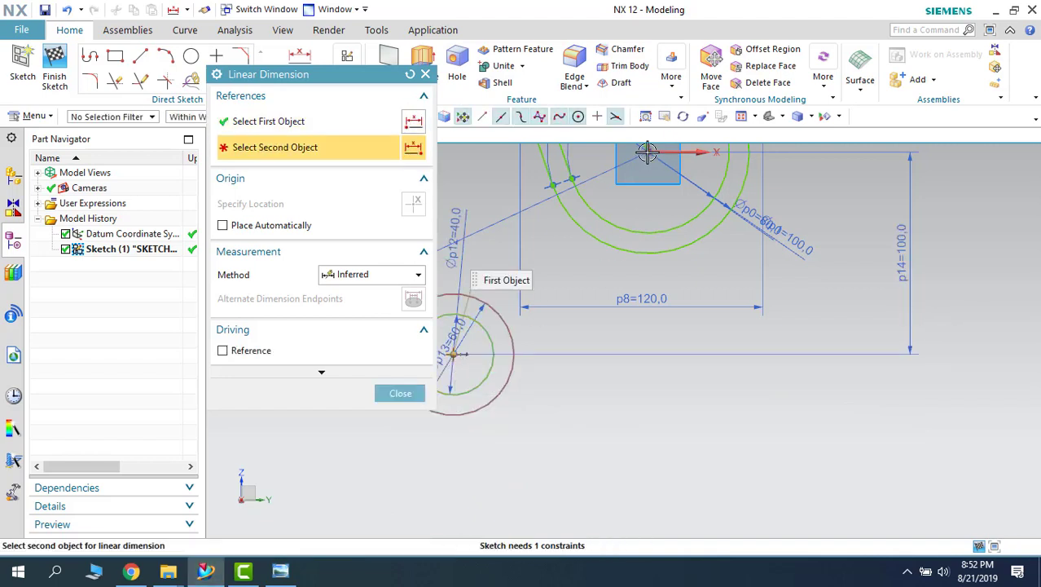
pyautogui.click(646, 152)
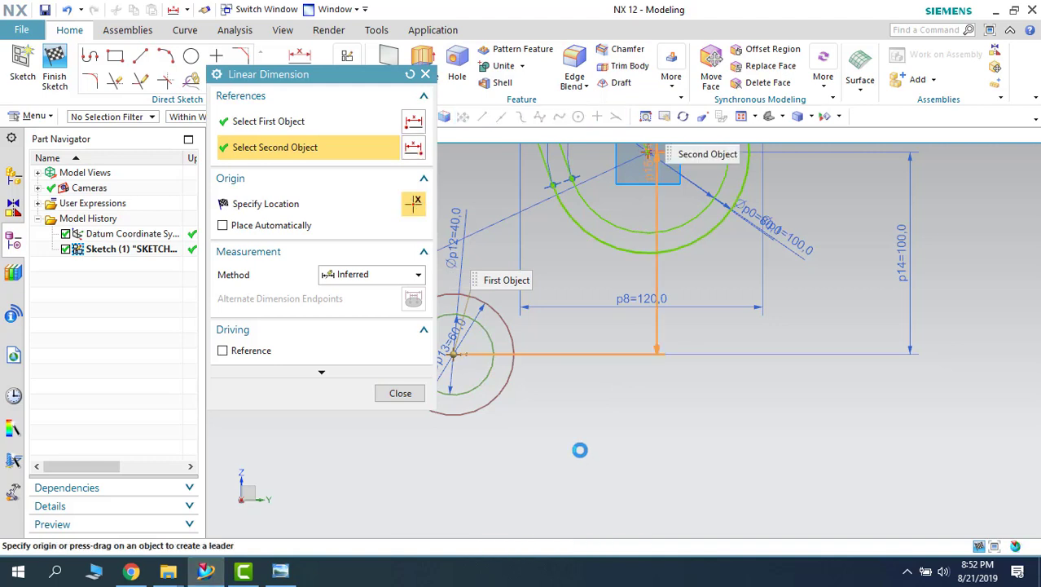
pyautogui.click(581, 460)
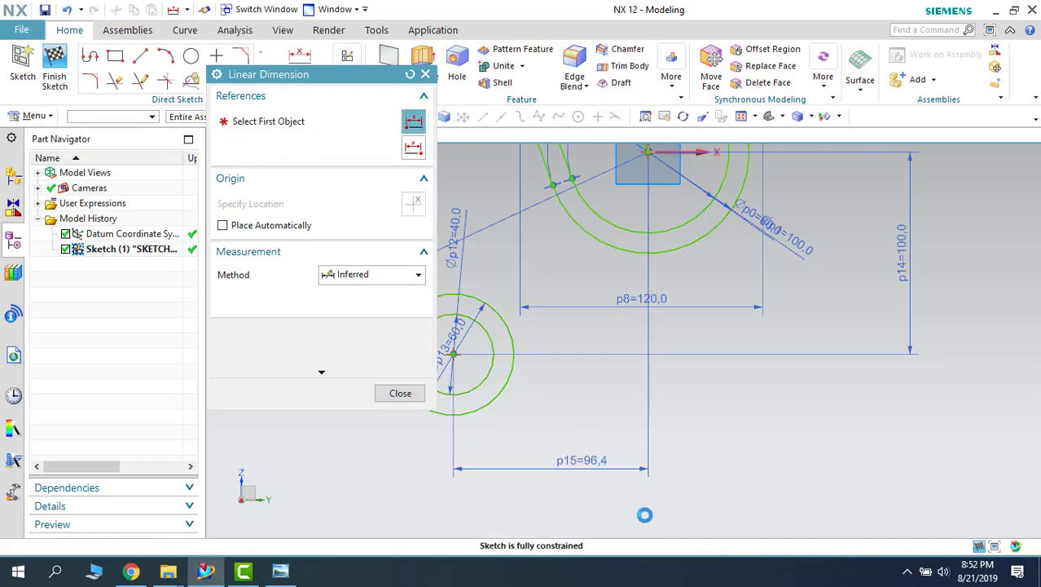
pyautogui.write('70')
pyautogui.press('Return')
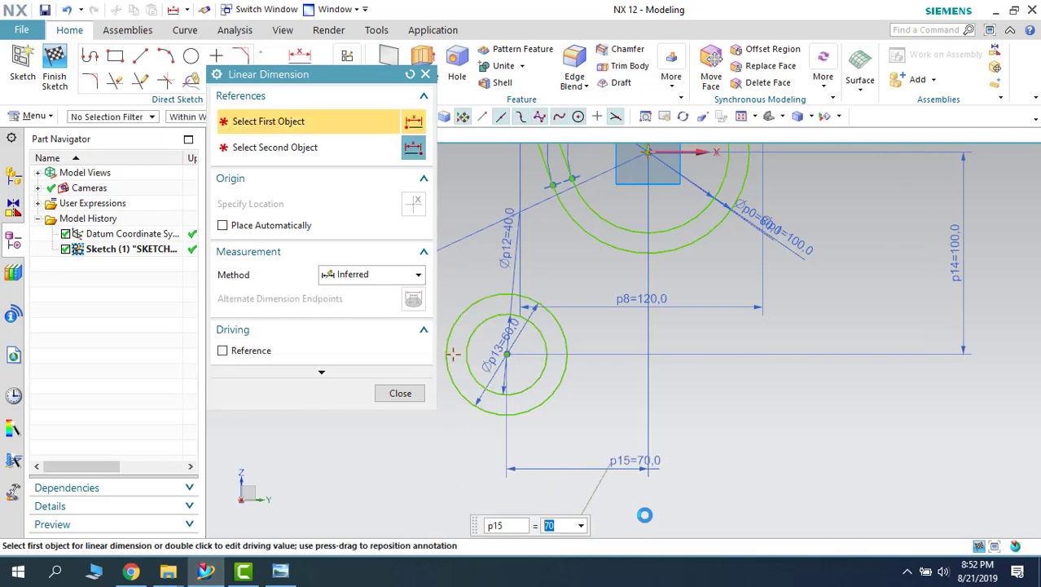
pyautogui.press('Escape')
# - Check the lower boss pattern in the reference drawing and start a circular pattern of both lower boss circles about the sketch origin
pyautogui.scroll(-2, 725, 492)
pyautogui.moveTo(726, 492)
pyautogui.mouseDown(button='middle')
pyautogui.moveTo(455, 465)
pyautogui.moveTo(381, 372)
pyautogui.mouseUp(button='middle')
pyautogui.click(280, 571)
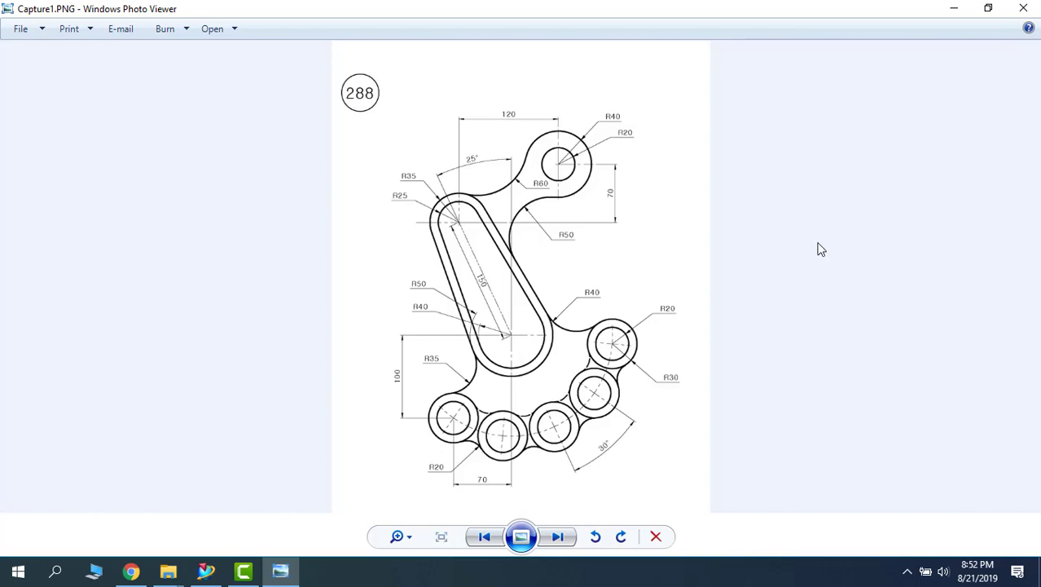
pyautogui.click(954, 10)
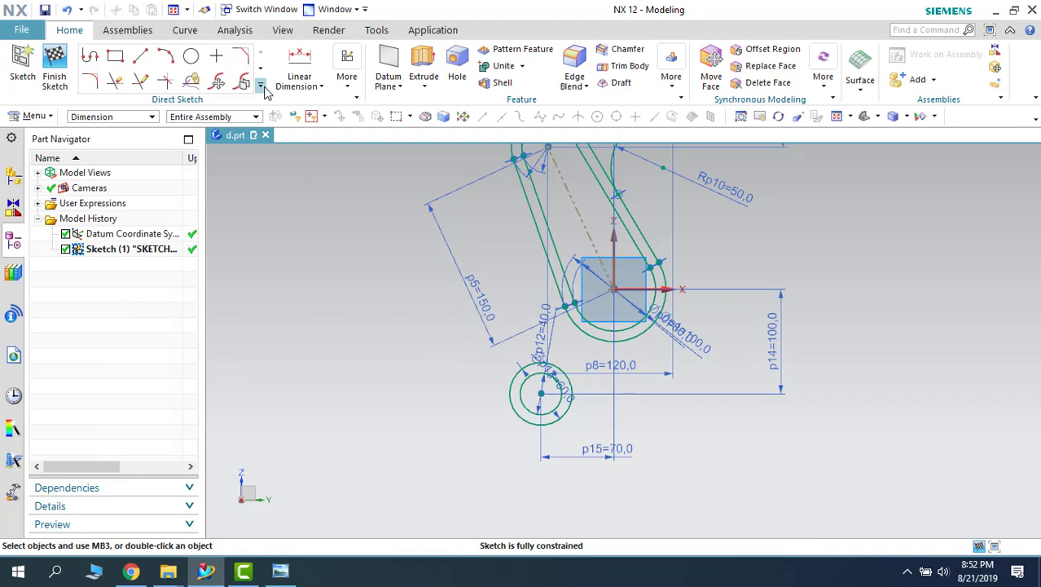
pyautogui.click(260, 85)
pyautogui.click(221, 177)
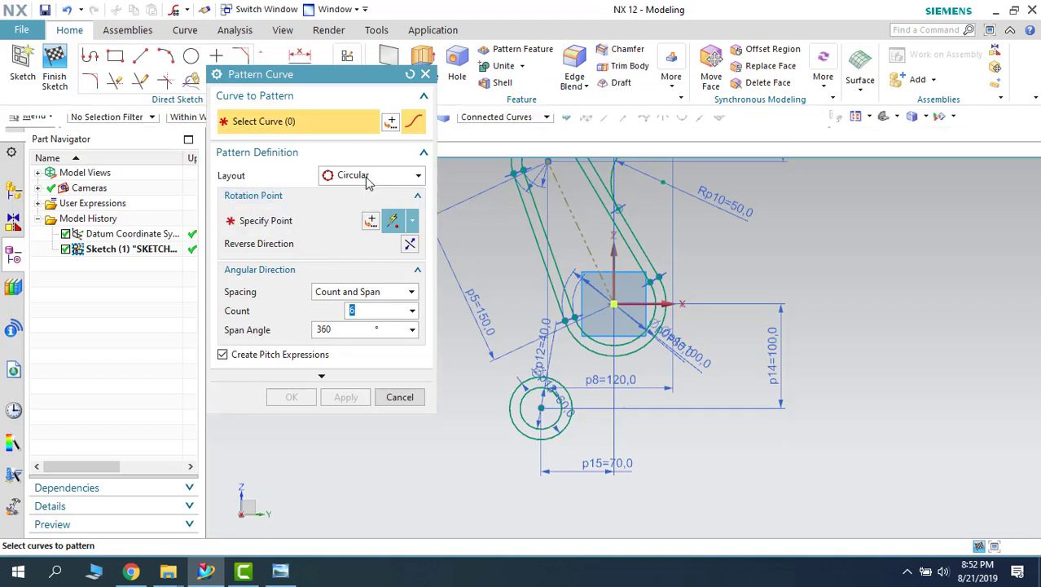
pyautogui.moveTo(312, 87); pyautogui.dragTo(179, 91)
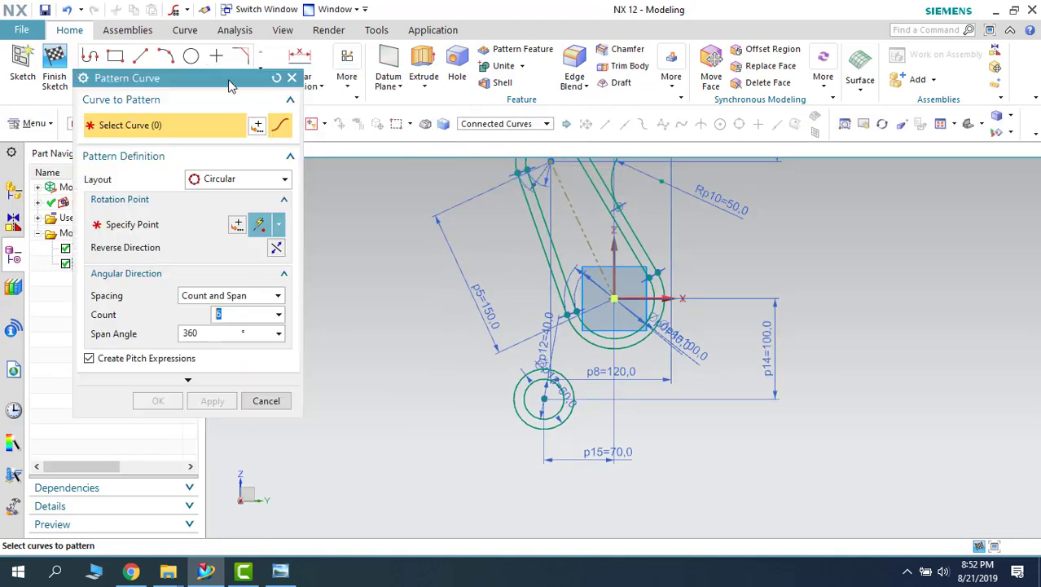
pyautogui.click(526, 408)
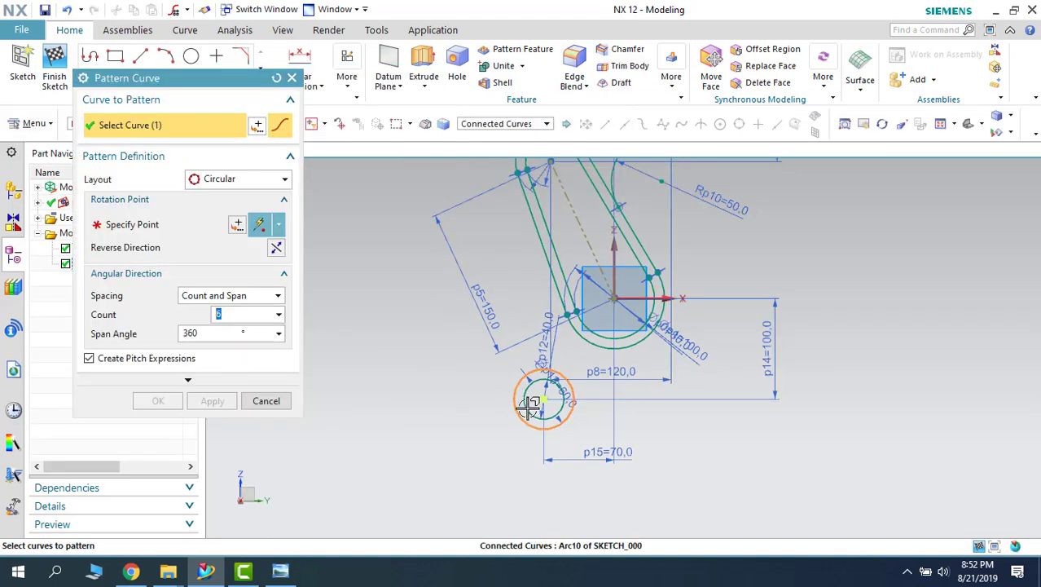
pyautogui.click(522, 421)
pyautogui.click(182, 235)
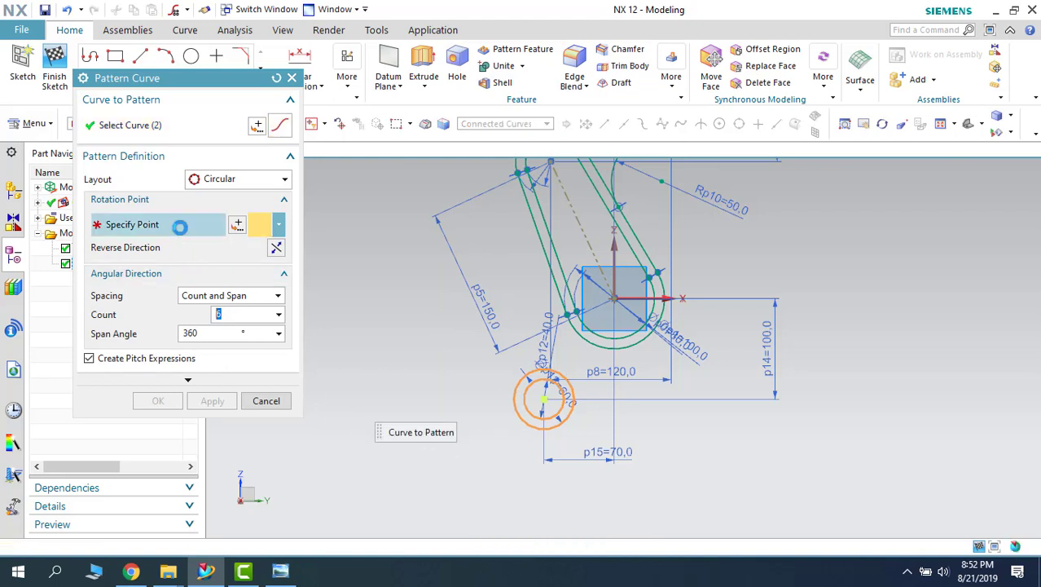
pyautogui.click(612, 298)
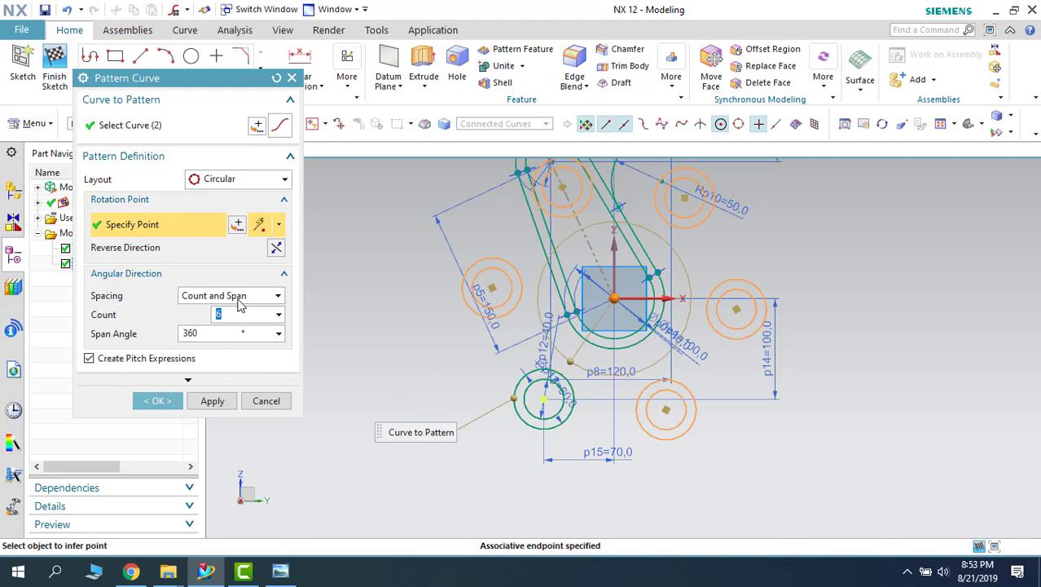
# - Create the circular pattern with count and pitch spacing, a count of 5 and a 30° pitch angle, as in the reference drawing
pyautogui.click(281, 570)
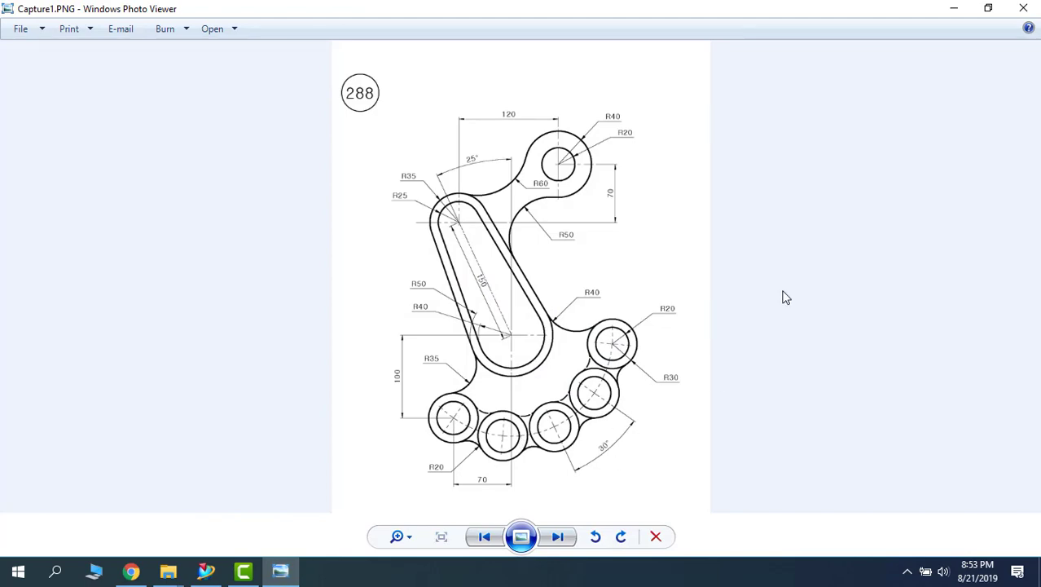
pyautogui.click(206, 570)
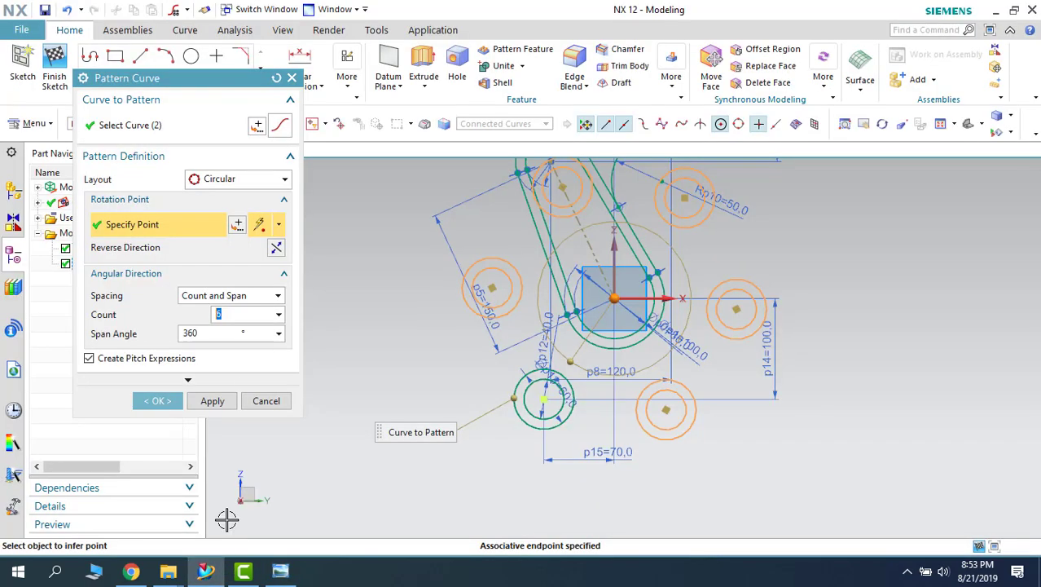
pyautogui.click(259, 298)
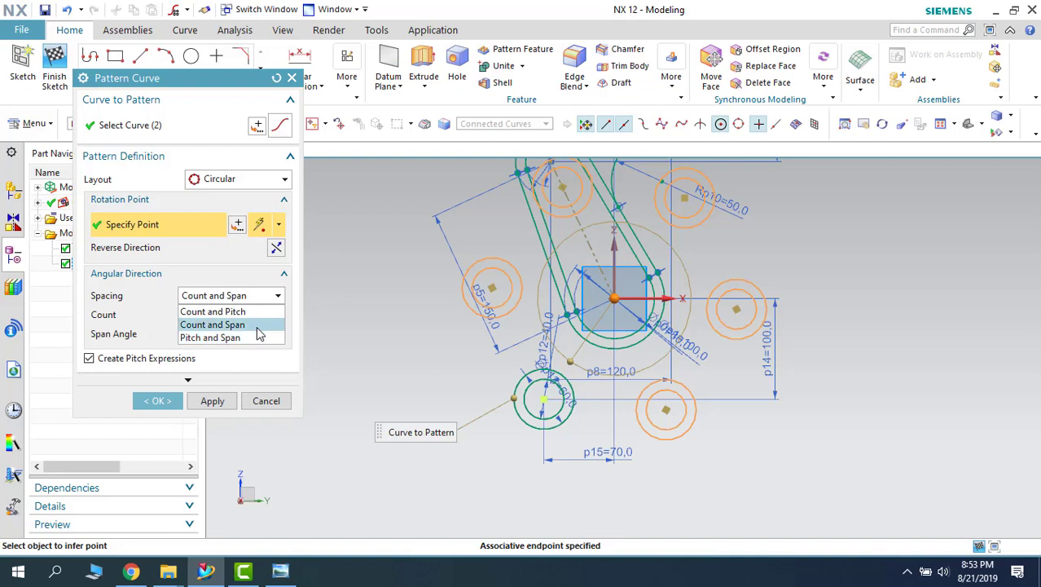
pyautogui.click(244, 311)
pyautogui.moveTo(246, 318); pyautogui.dragTo(180, 319)
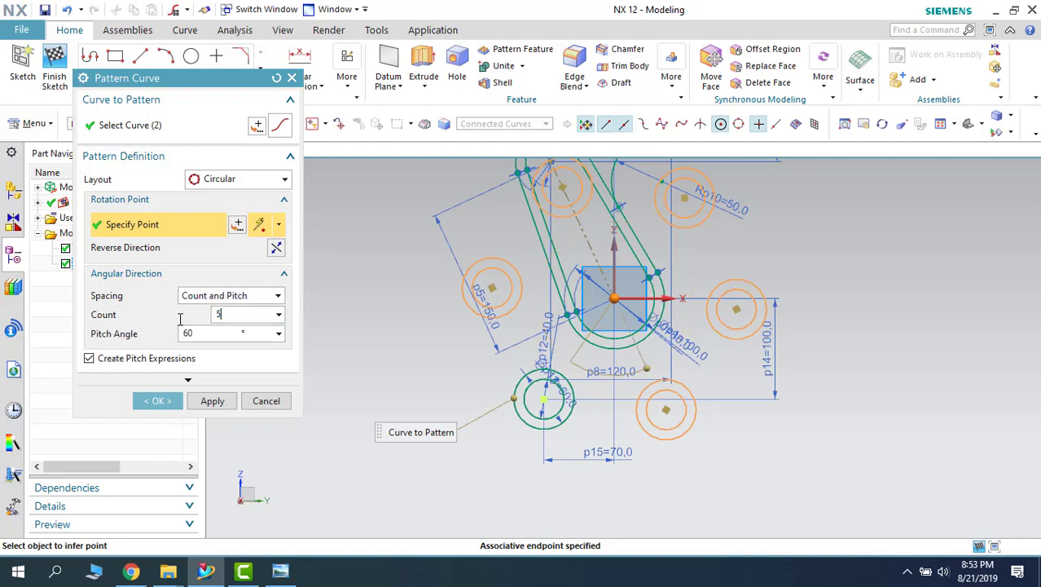
pyautogui.press('Tab')
pyautogui.write('30')
pyautogui.press('Return')
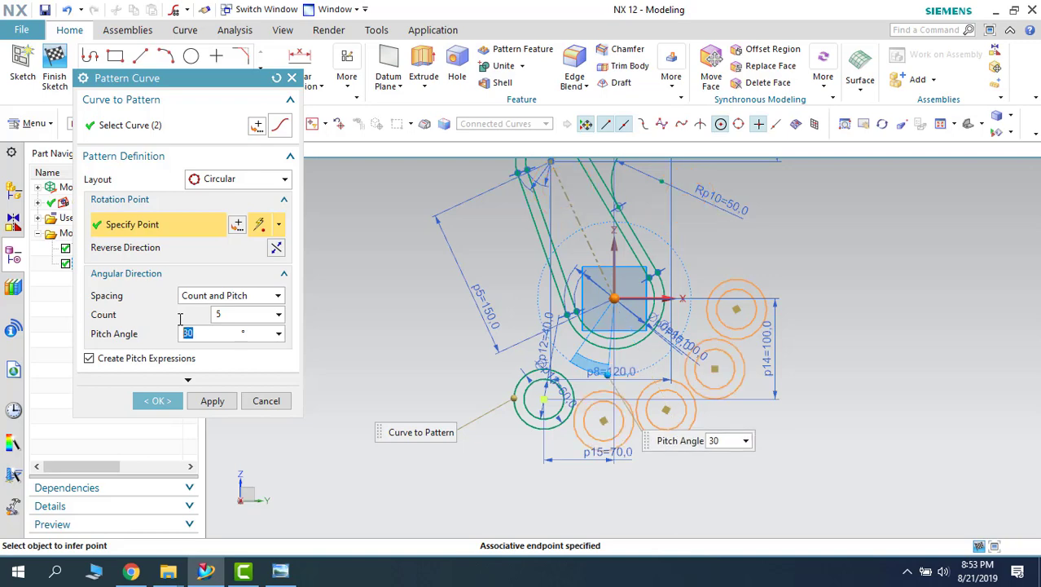
pyautogui.click(169, 410)
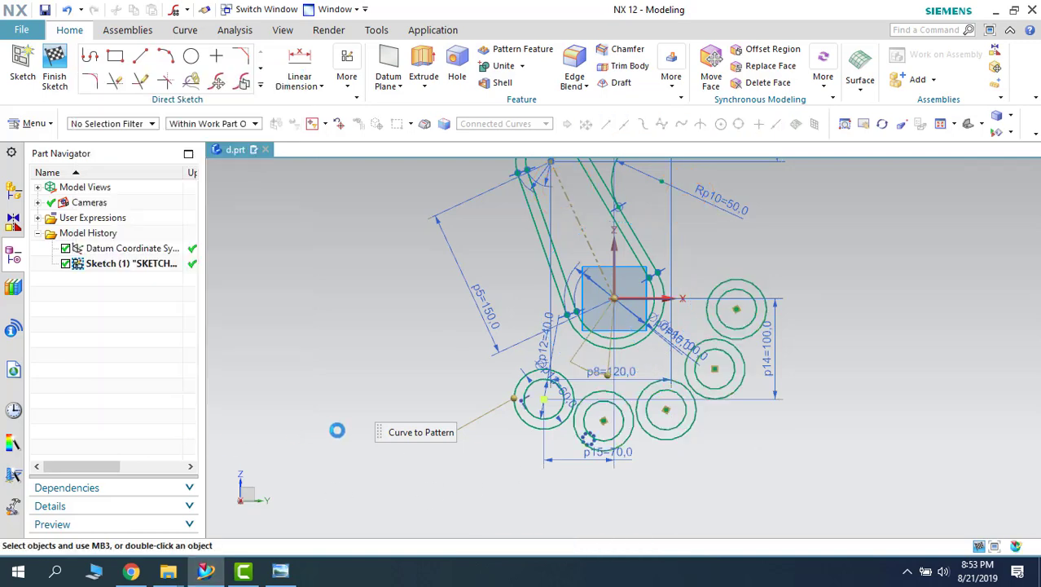
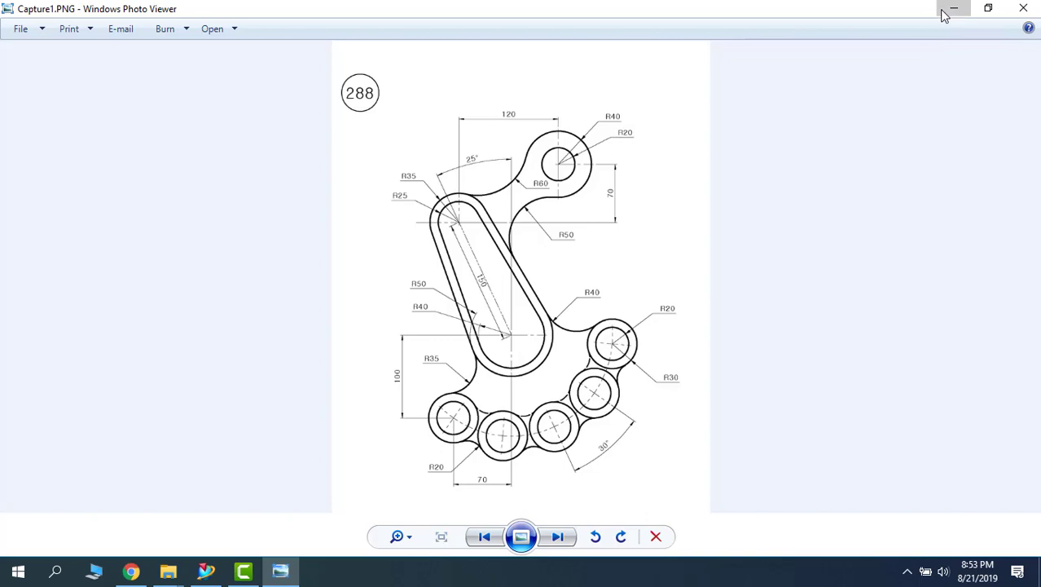
# - Sketch a 35 mm radius three-point arc in the free area outside the slot's lower end, above the original lower boss
pyautogui.click(167, 57)
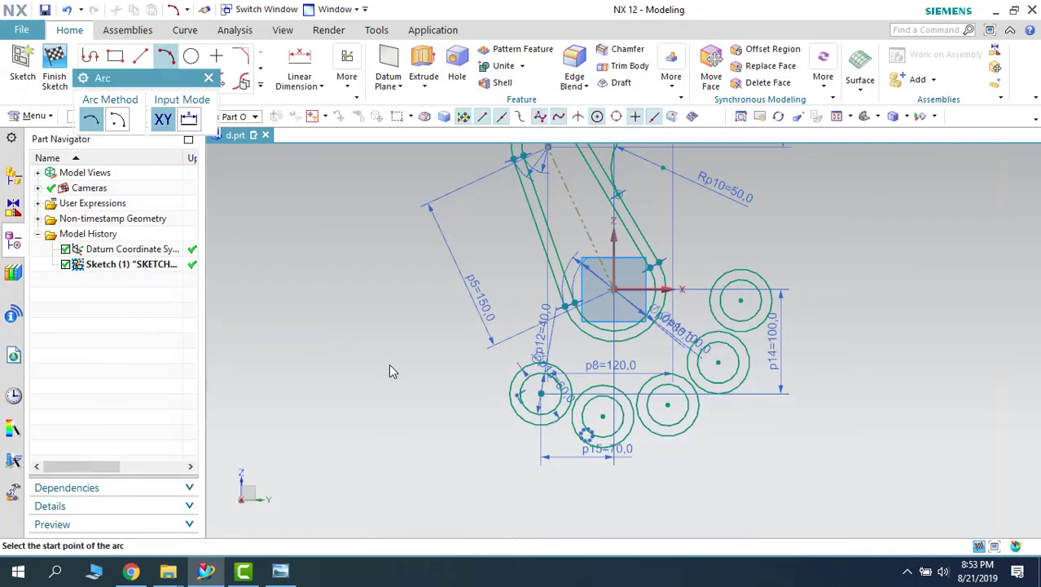
pyautogui.click(439, 384)
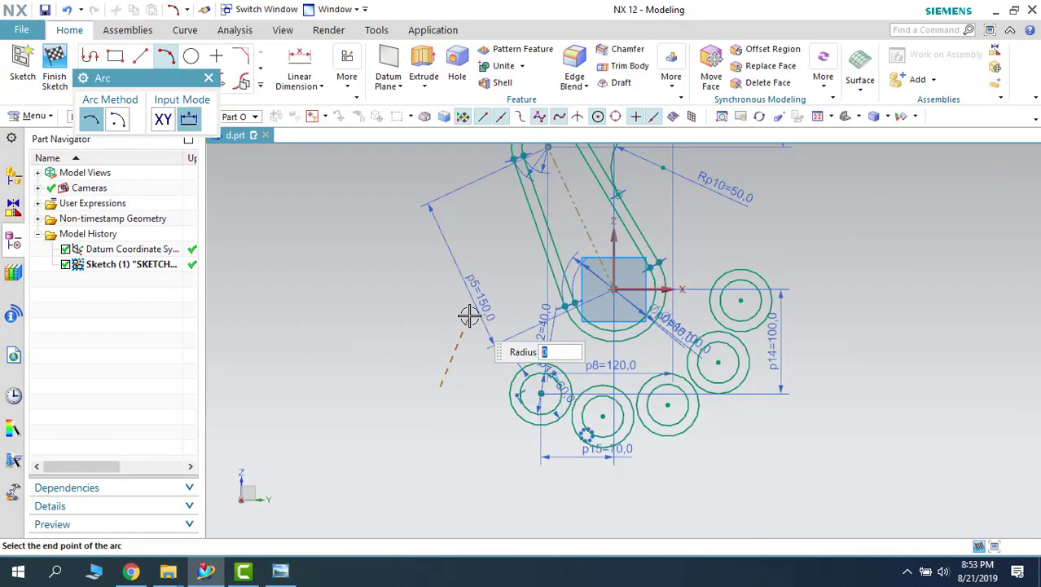
pyautogui.click(468, 316)
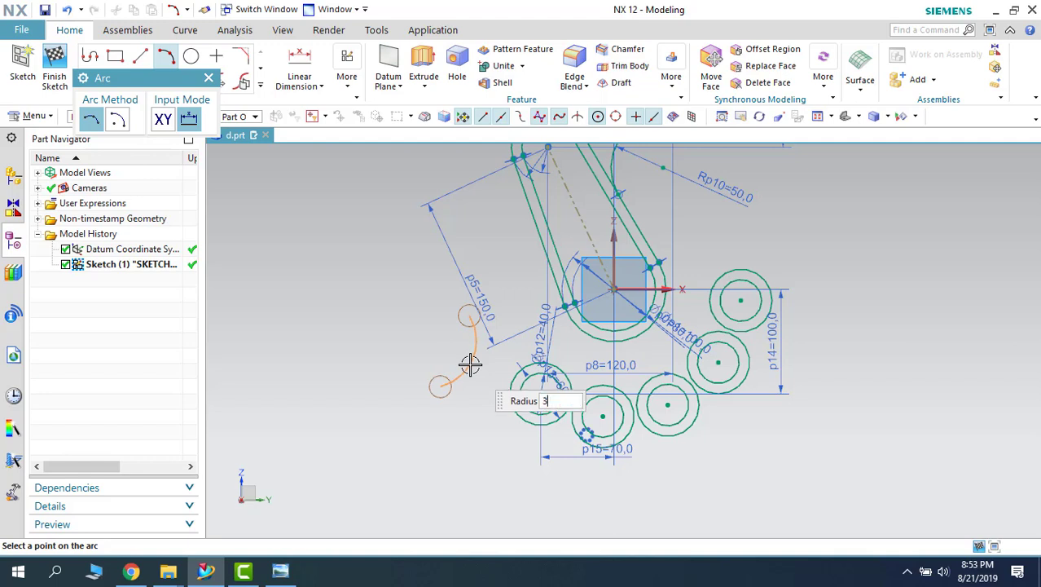
pyautogui.click(470, 365)
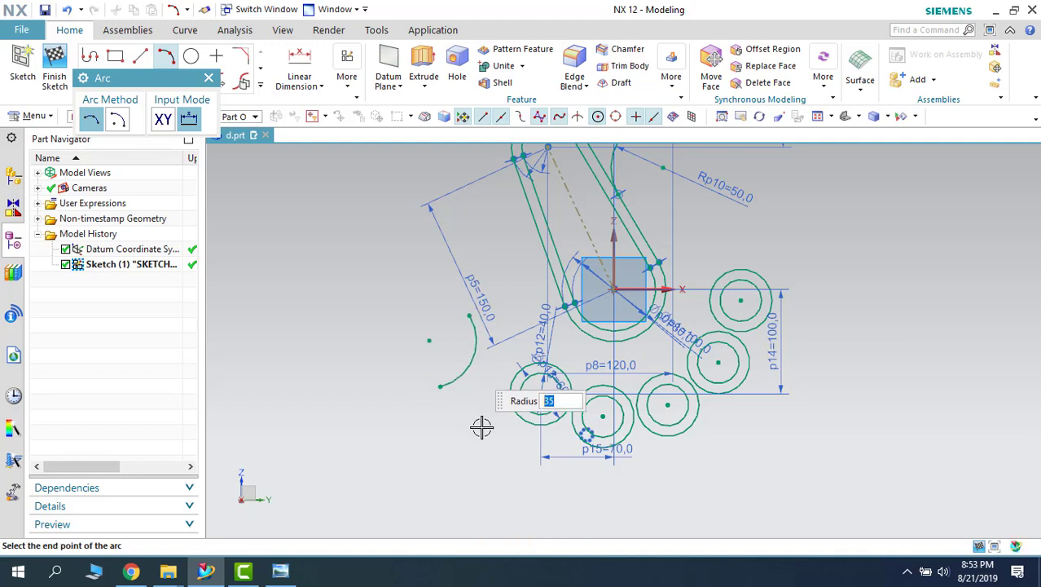
pyautogui.click(714, 234)
pyautogui.click(690, 244)
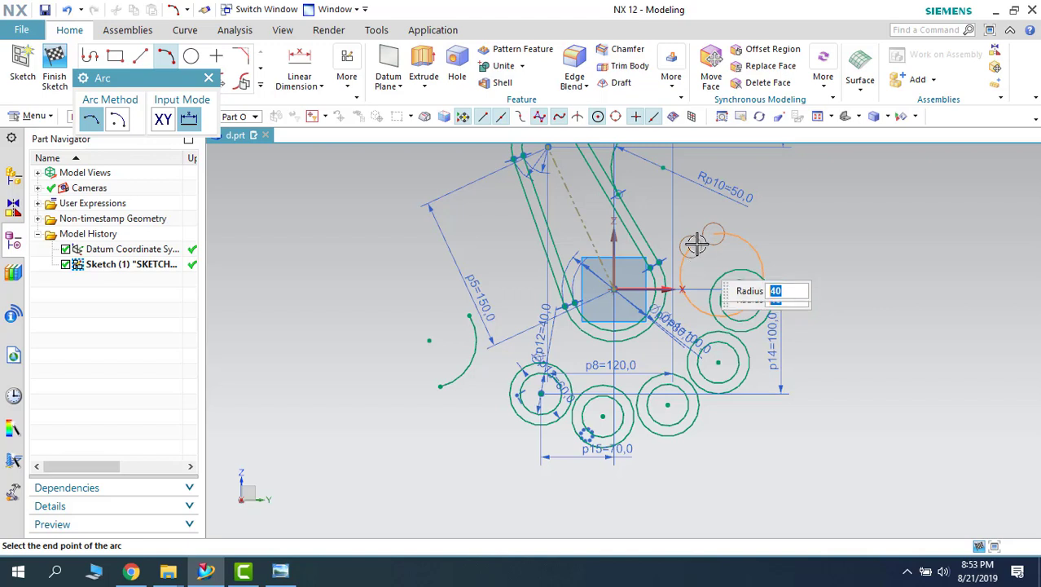
pyautogui.press('Escape')
pyautogui.press('Escape')
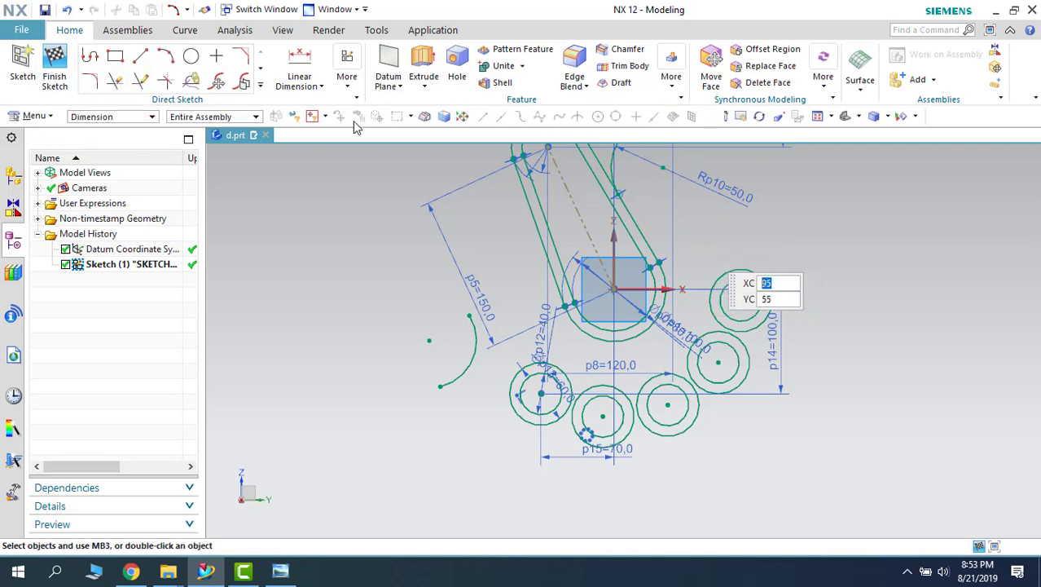
# - Sketch a 40 mm radius arc from beside the slot's lower end to the outer circle of the last patterned boss, tangent to that circle
pyautogui.click(166, 55)
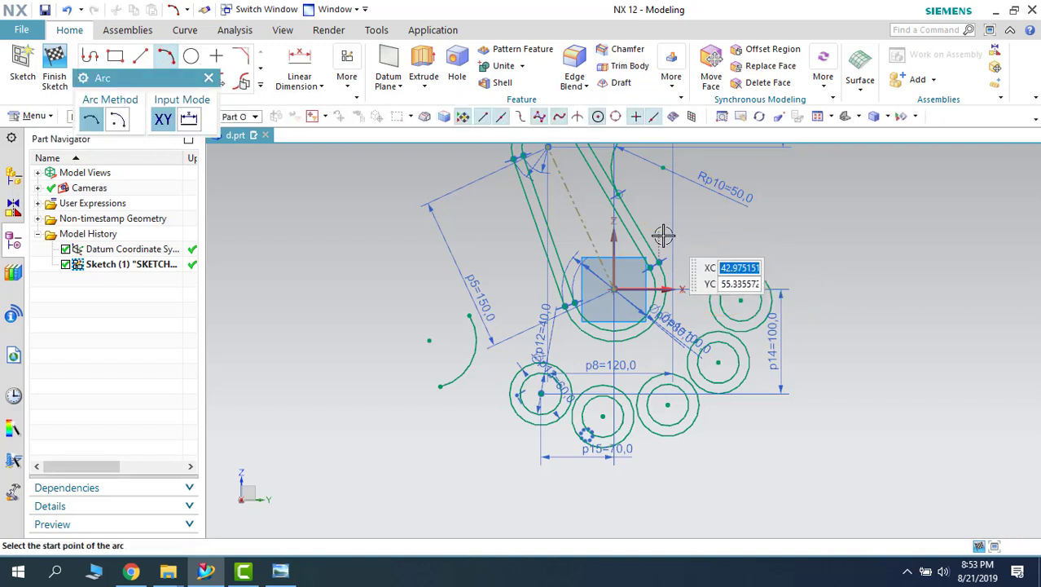
pyautogui.click(658, 237)
pyautogui.click(730, 261)
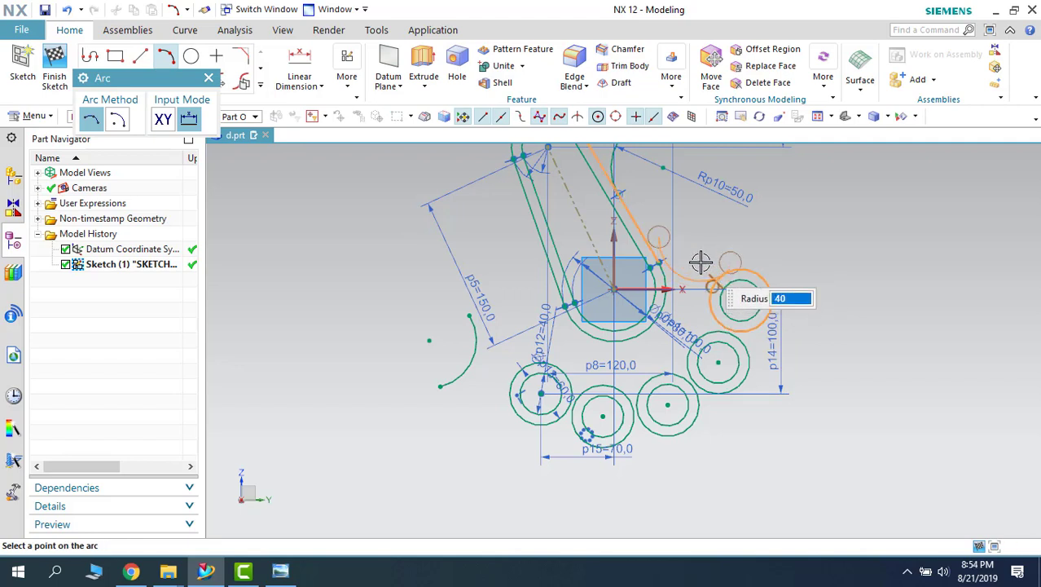
pyautogui.press('Return')
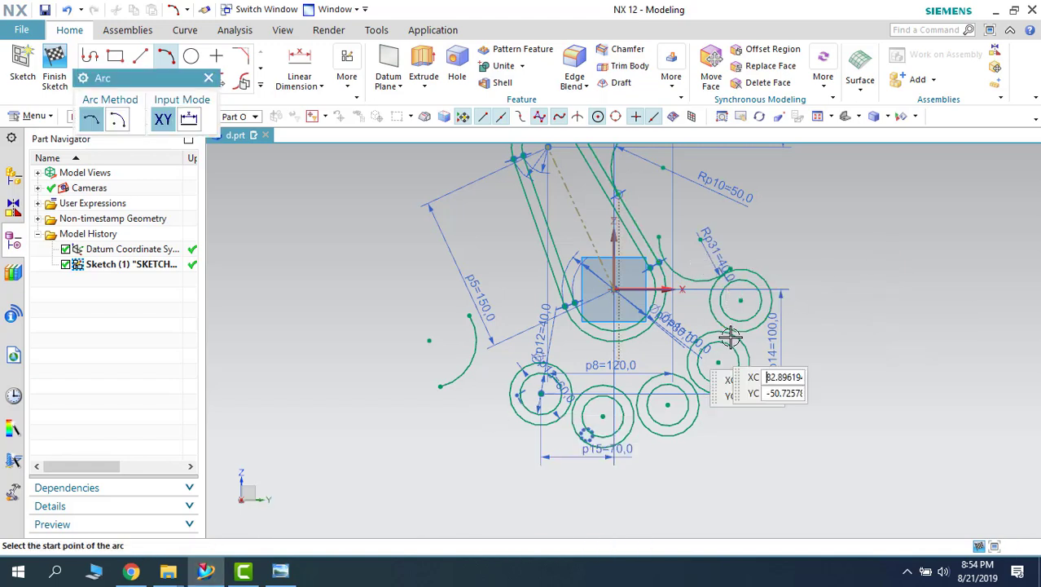
pyautogui.click(209, 80)
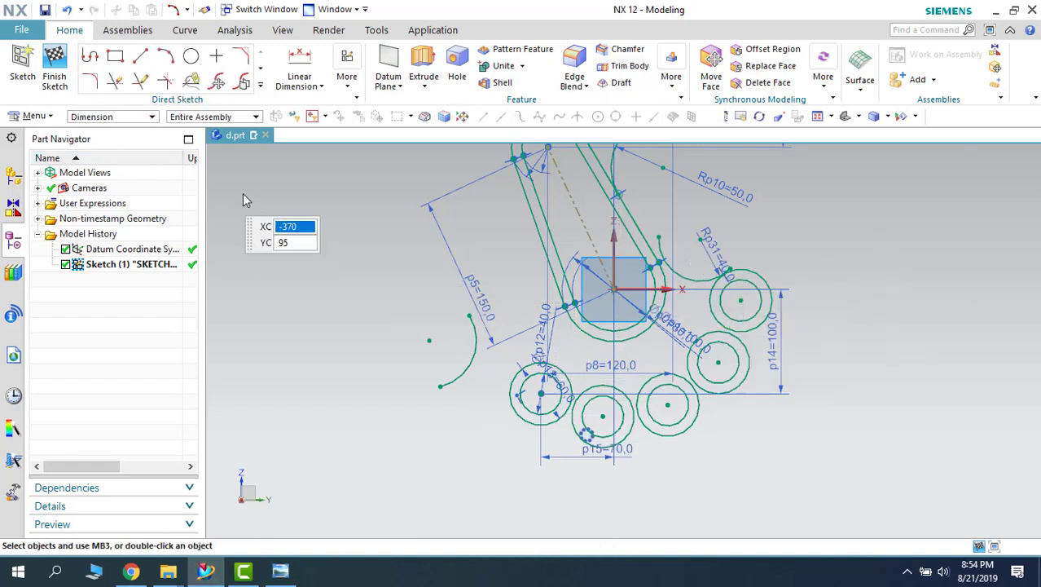
# - Hide all sketch dimensions and make the 40 mm radius arc tangent to the slot's outer lower end arc
pyautogui.hotkey('ctrl', 'a')
pyautogui.hotkey('ctrl', 'b')
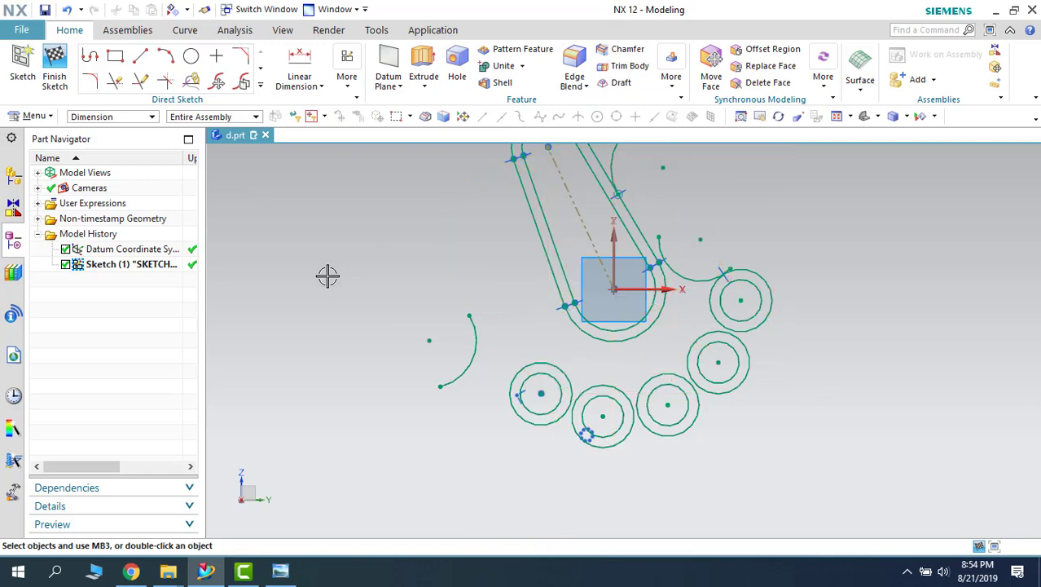
pyautogui.scroll(-4, 744, 251)
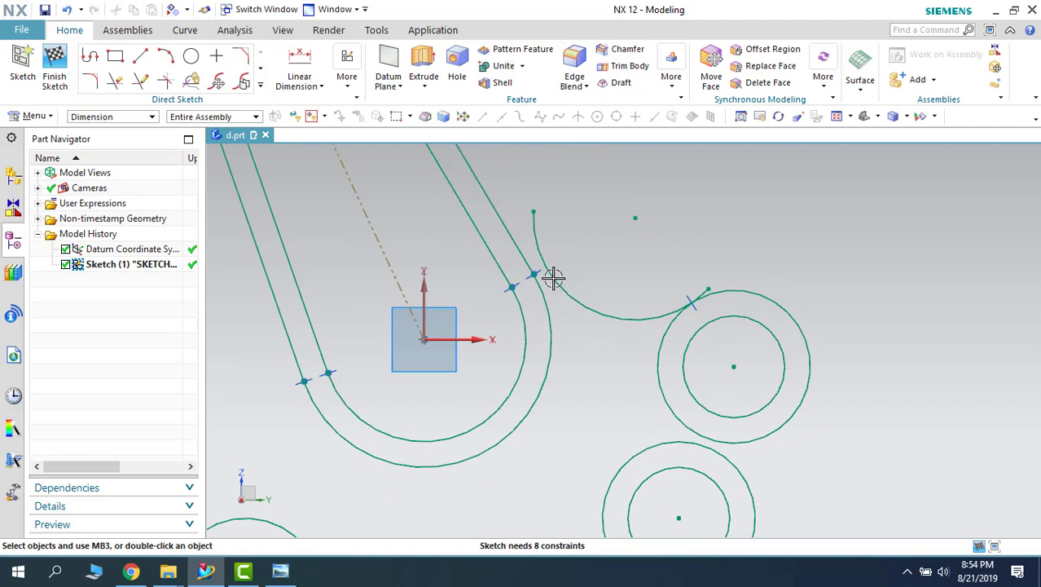
pyautogui.press('c')
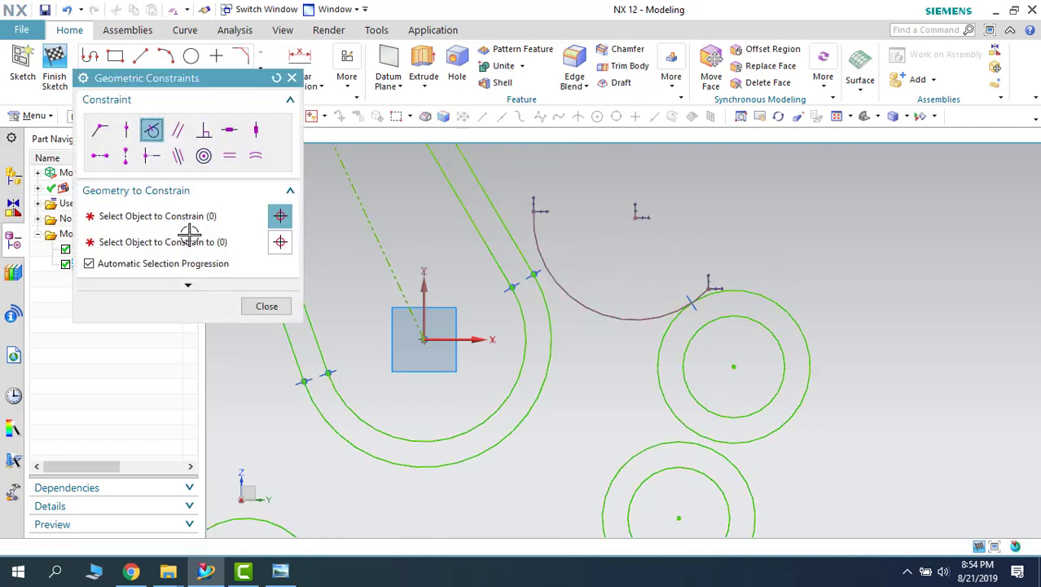
pyautogui.click(556, 311)
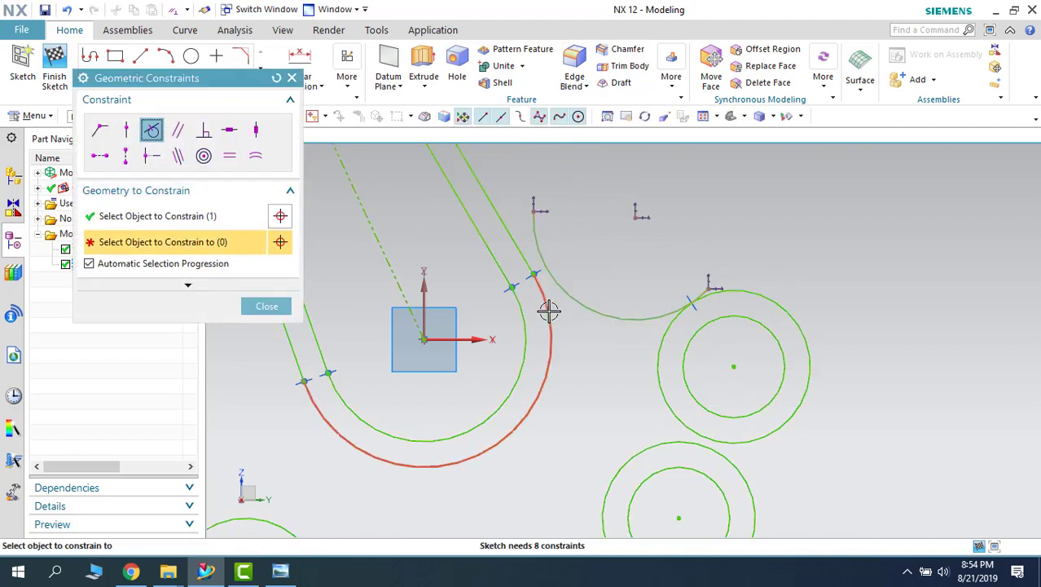
pyautogui.click(551, 309)
# - Make the 35 mm radius arc tangent to the slot's outer lower end arc and to the original lower boss's outer circle
pyautogui.scroll(-3, 727, 241)
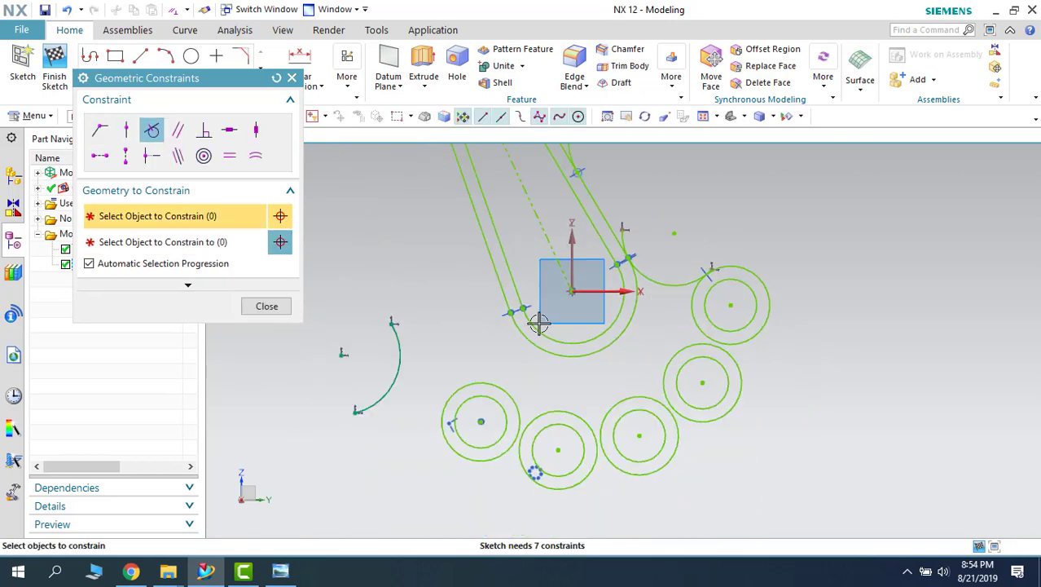
pyautogui.click(397, 360)
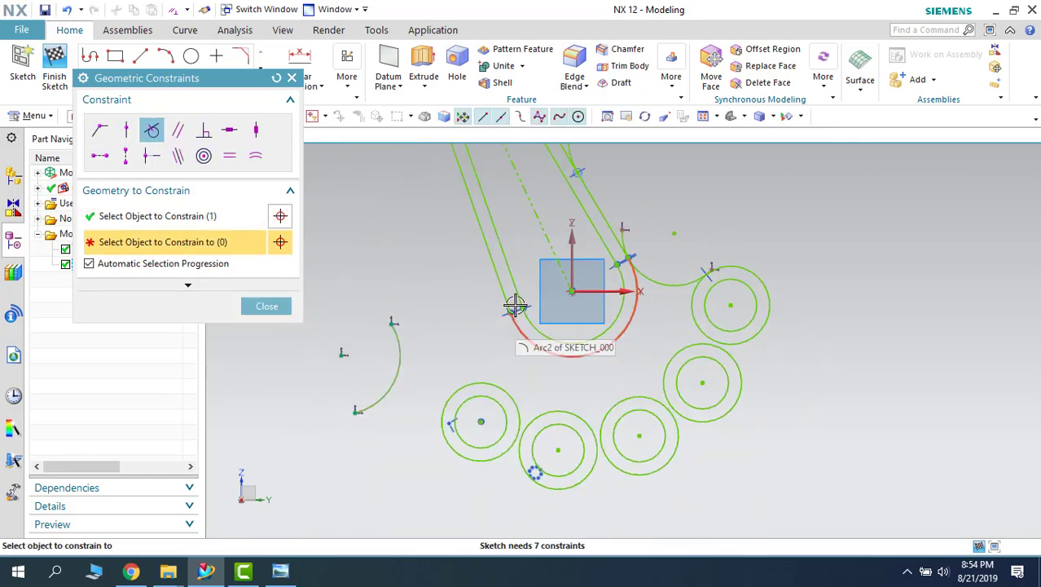
pyautogui.click(513, 324)
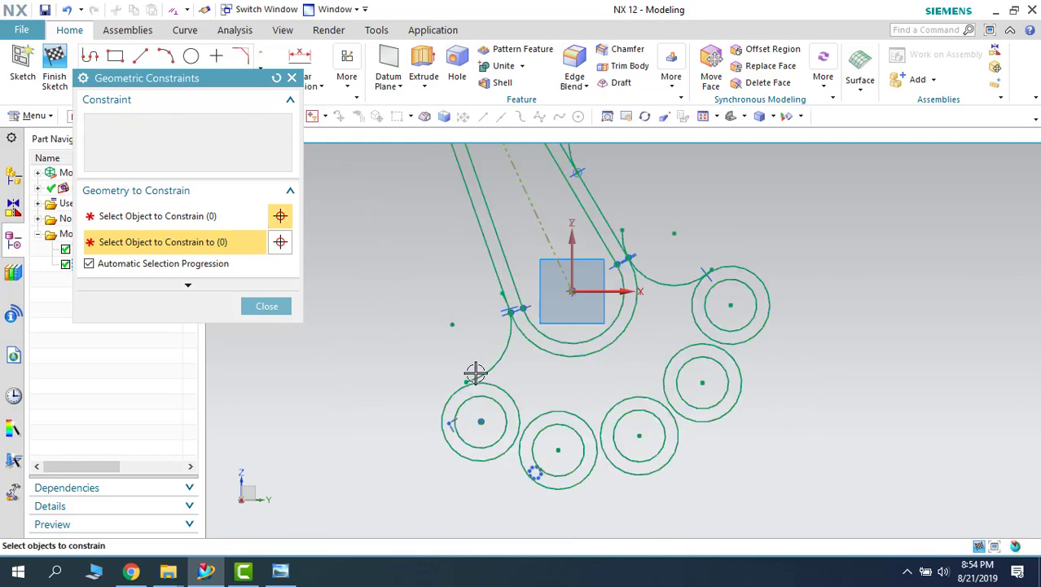
pyautogui.middleClick(339, 410)
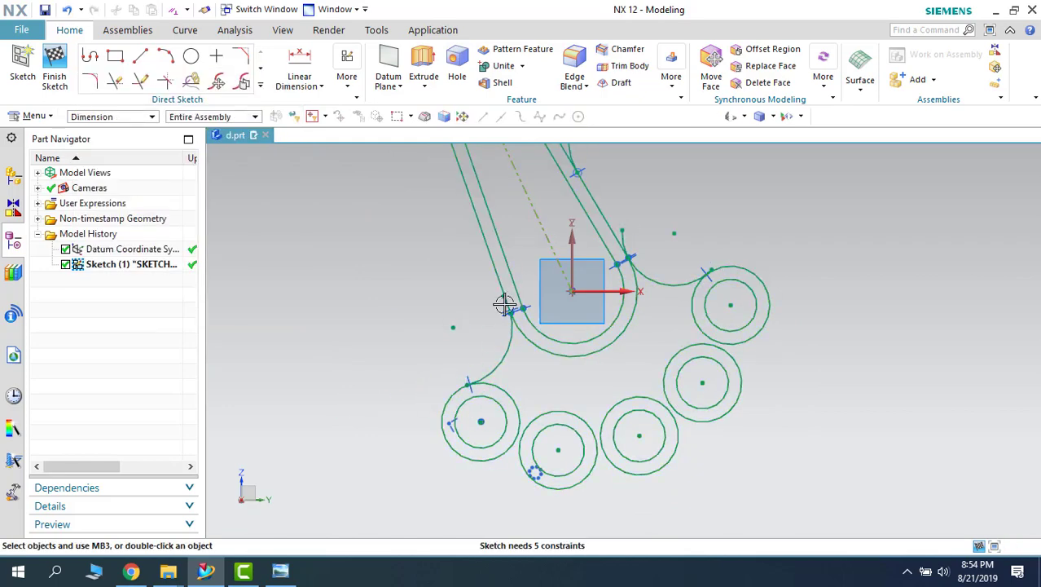
# - Trim the overhanging ends of the 35 mm radius arc at the slot's outer profile and at the original lower boss
pyautogui.press('t')
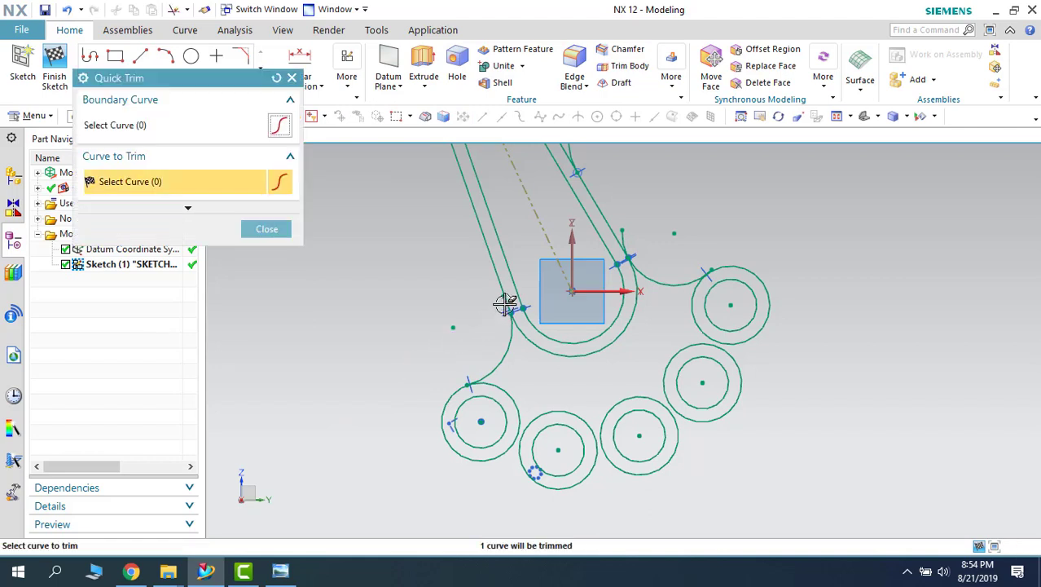
pyautogui.click(507, 303)
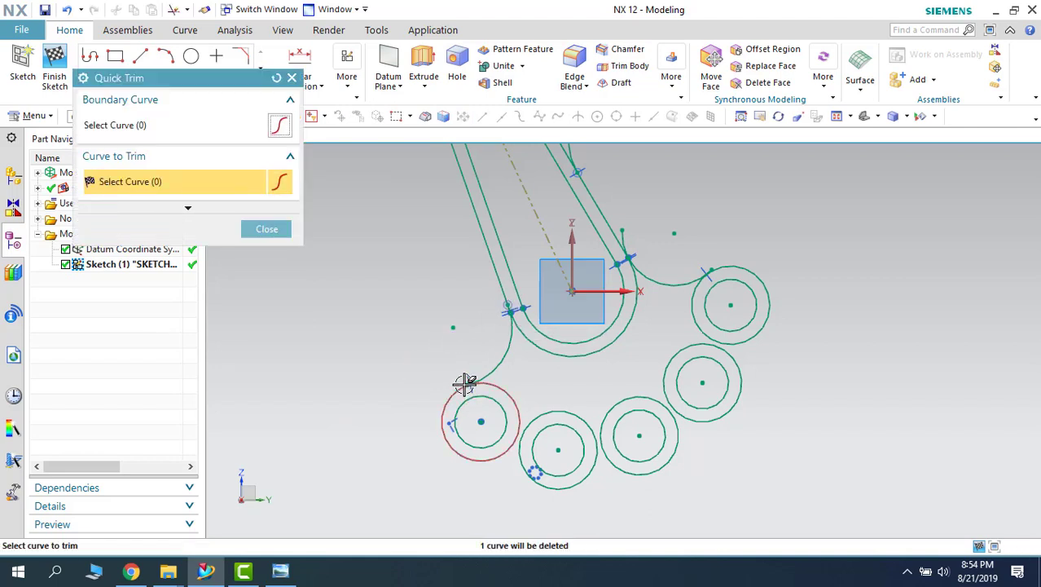
pyautogui.scroll(5, 464, 383)
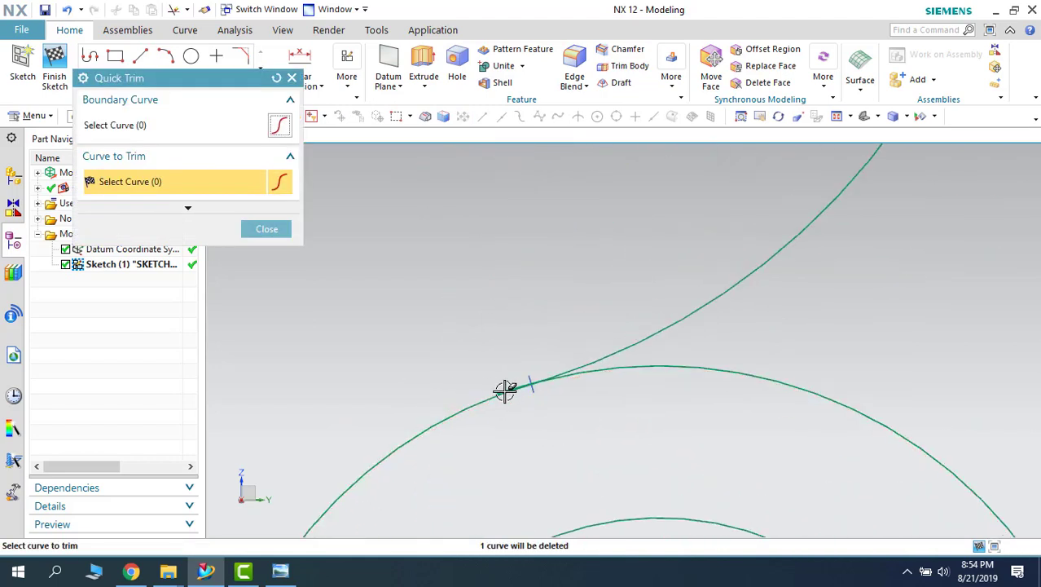
pyautogui.click(499, 389)
pyautogui.scroll(-3, 423, 374)
pyautogui.scroll(-5, 424, 372)
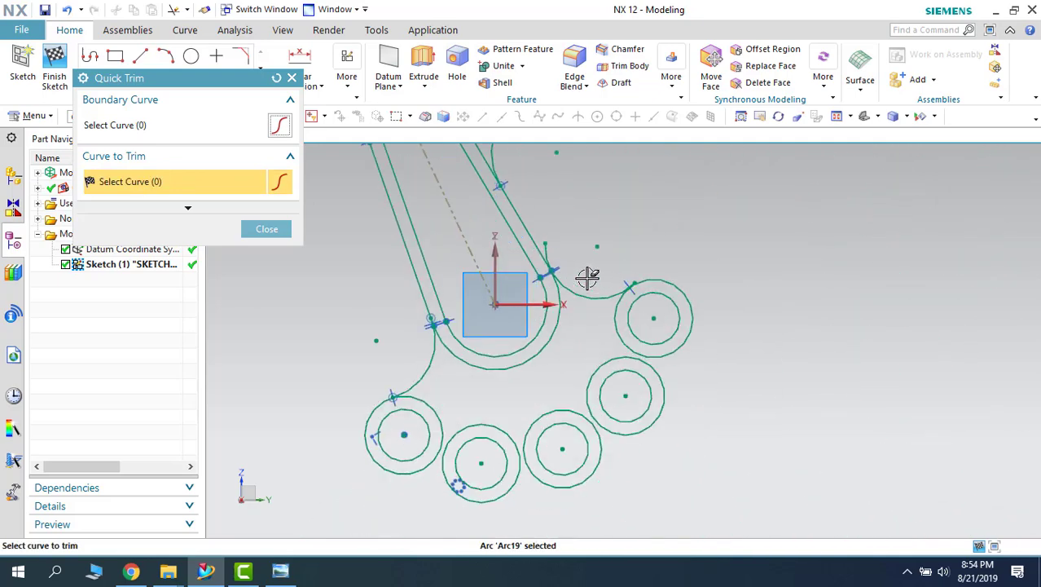
# - Trim the overhanging ends of the 40 mm radius arc at the slot's outer profile and at the last patterned boss
pyautogui.scroll(4, 588, 278)
pyautogui.click(489, 201)
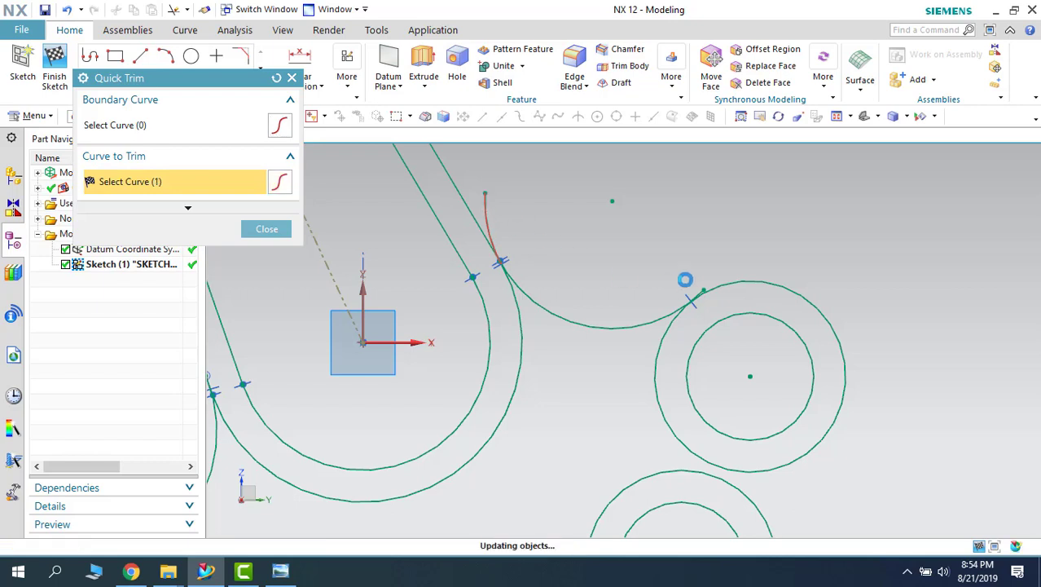
pyautogui.click(700, 291)
pyautogui.middleClick(674, 275)
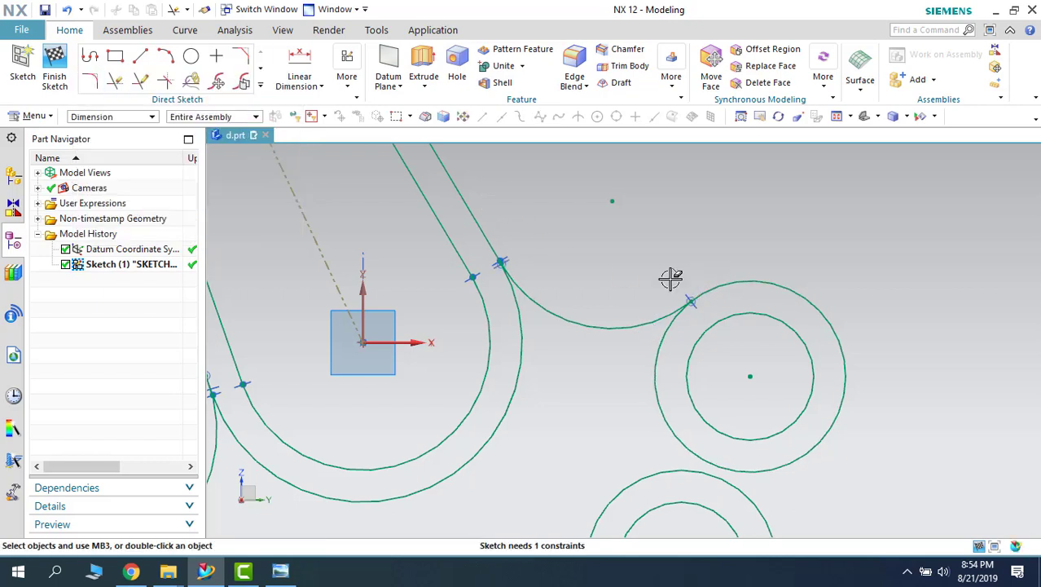
# - Check reference drawing 288 and try a 20 mm fillet between the outer circles of the original lower boss and the second boss, on their outer side
pyautogui.scroll(-4, 672, 277)
pyautogui.scroll(1, 670, 278)
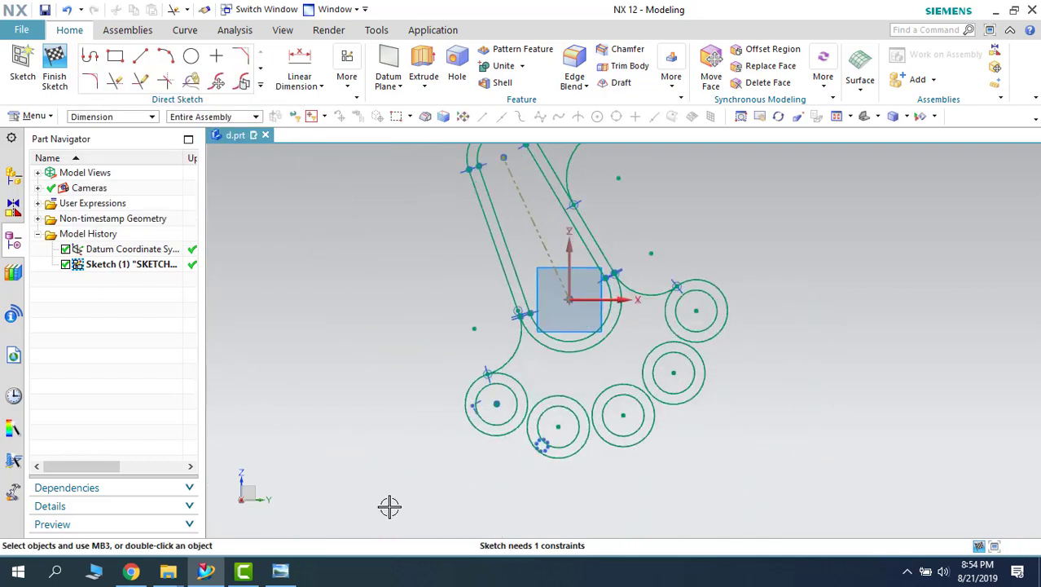
pyautogui.click(280, 570)
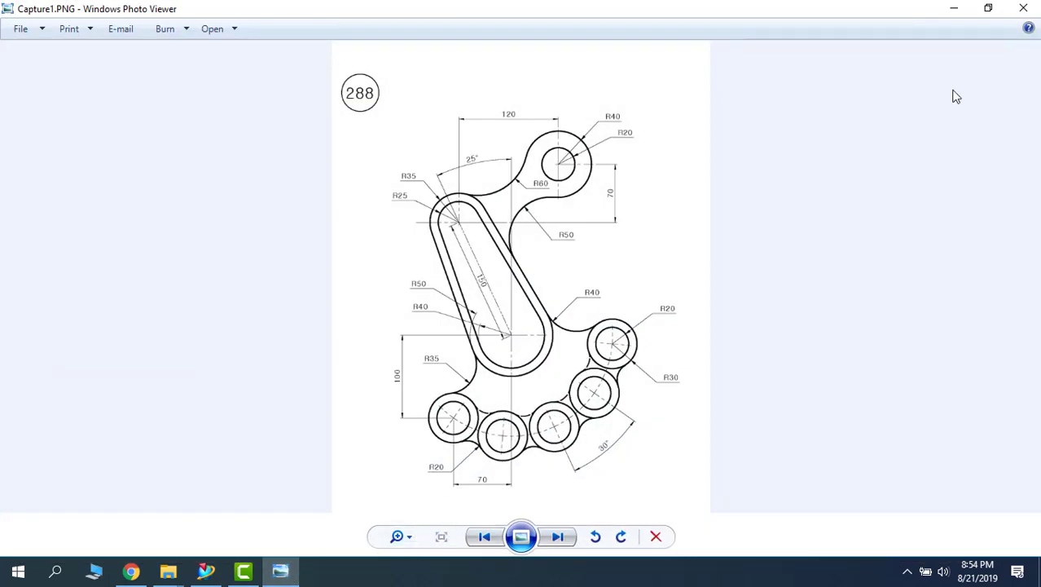
pyautogui.click(954, 8)
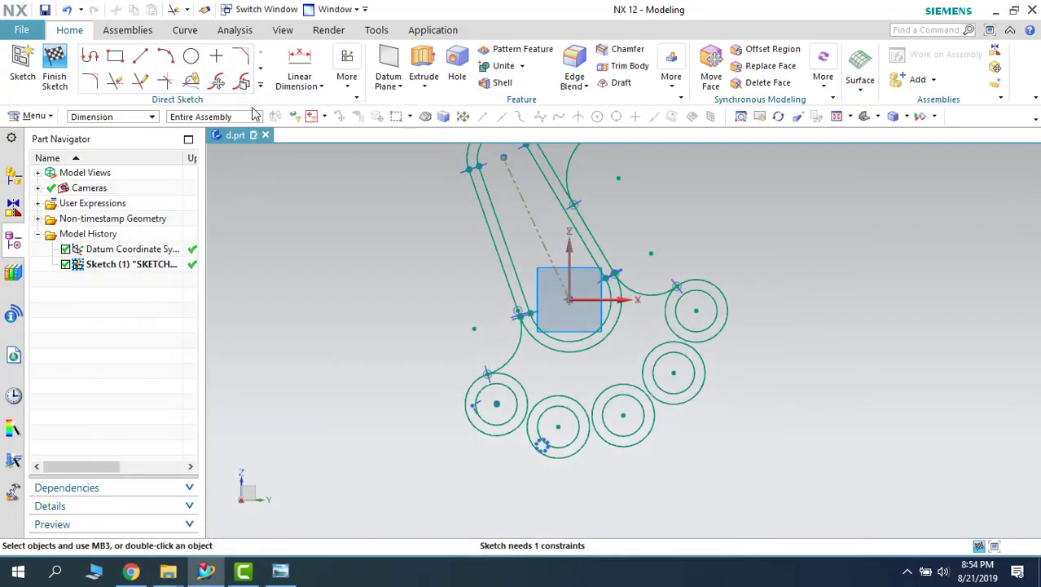
pyautogui.press('f')
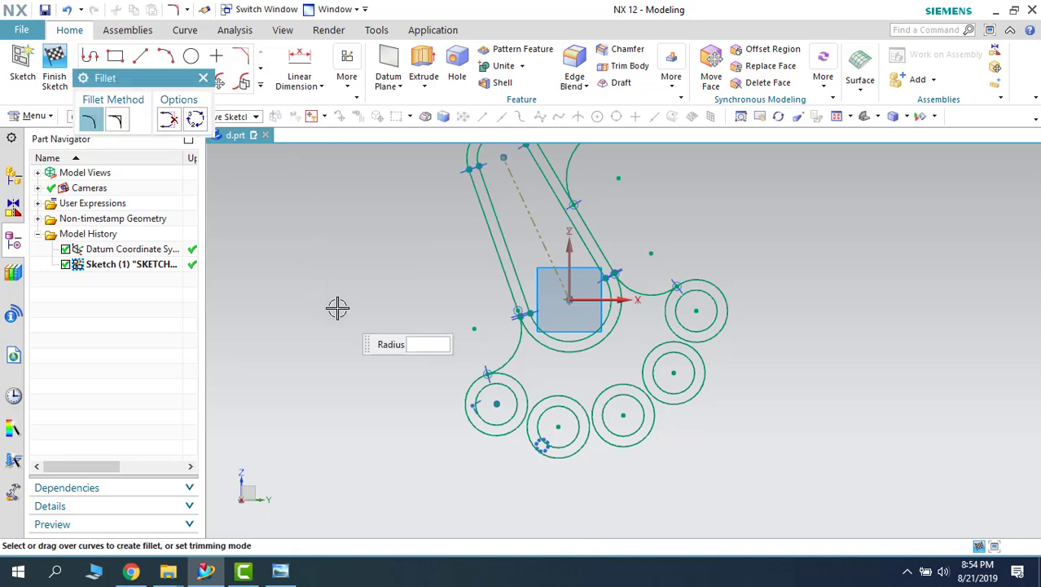
pyautogui.scroll(2, 348, 245)
pyautogui.scroll(-5, 349, 246)
pyautogui.scroll(2, 388, 314)
pyautogui.scroll(4, 463, 401)
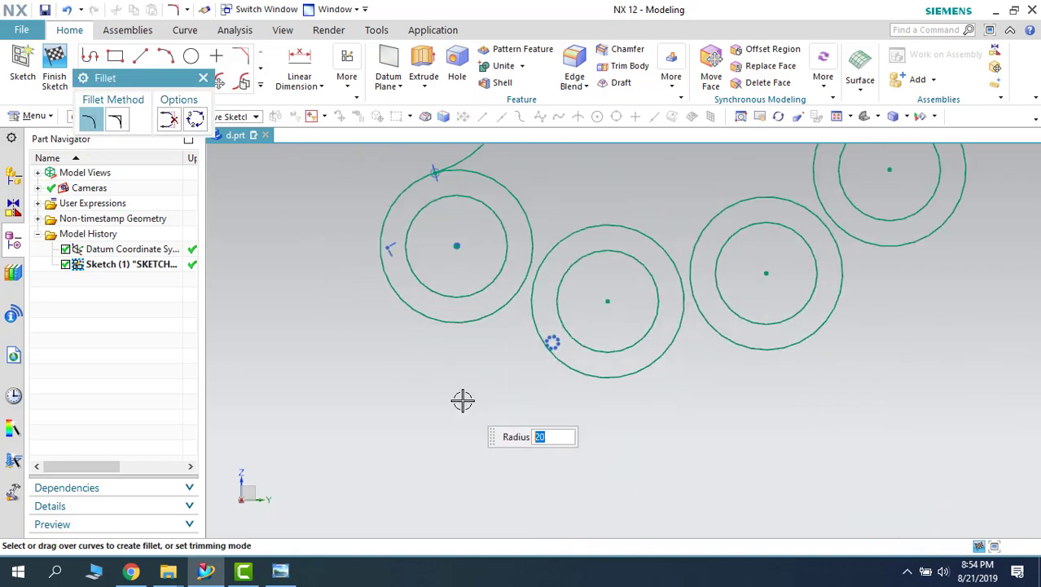
pyautogui.click(493, 319)
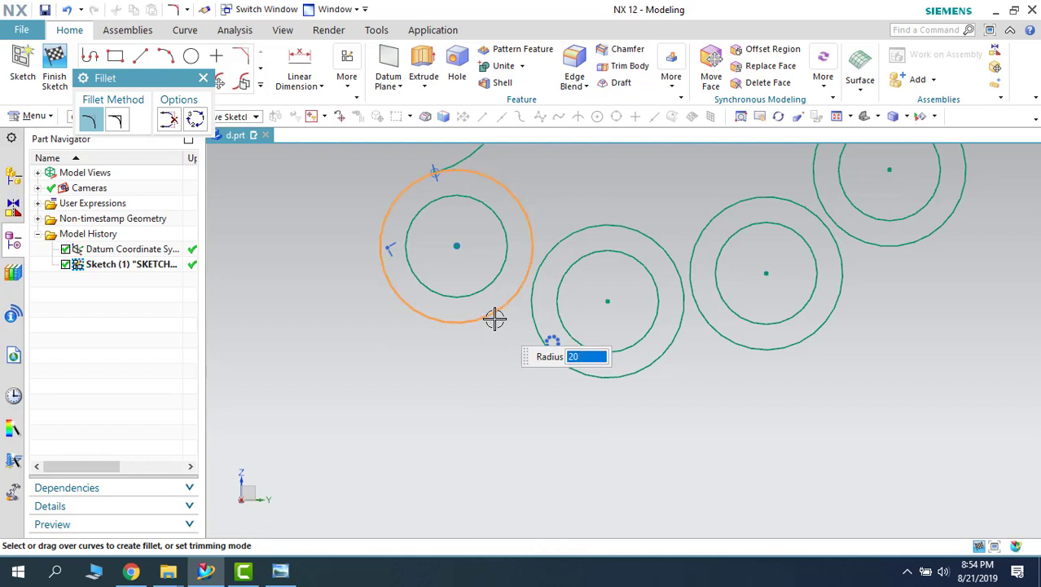
pyautogui.click(536, 324)
pyautogui.click(540, 328)
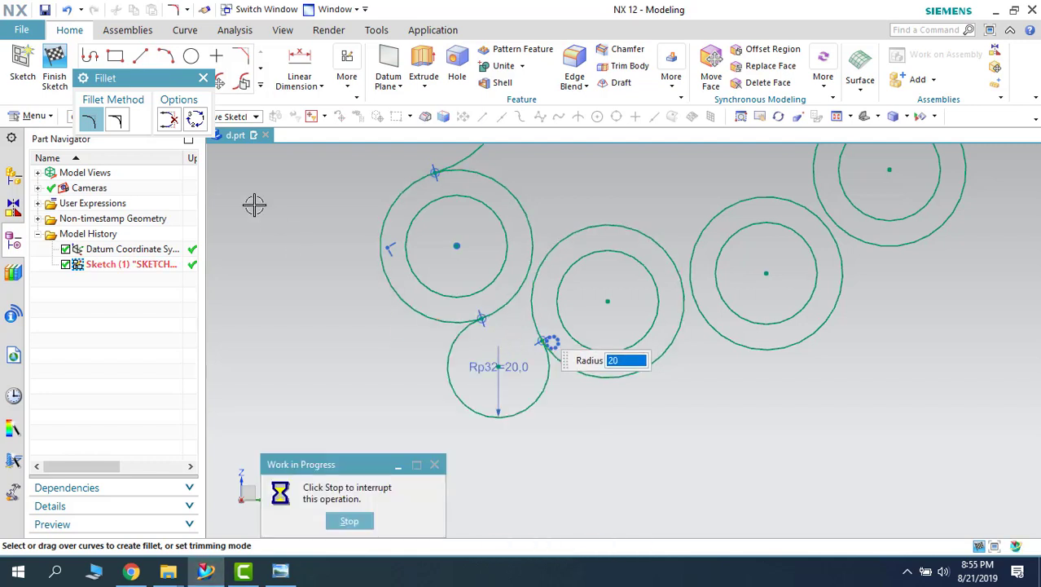
# - Fillet the outer circles of the second and third lower bosses with a 20 mm radius on the side away from the slot
pyautogui.click(196, 120)
pyautogui.click(682, 321)
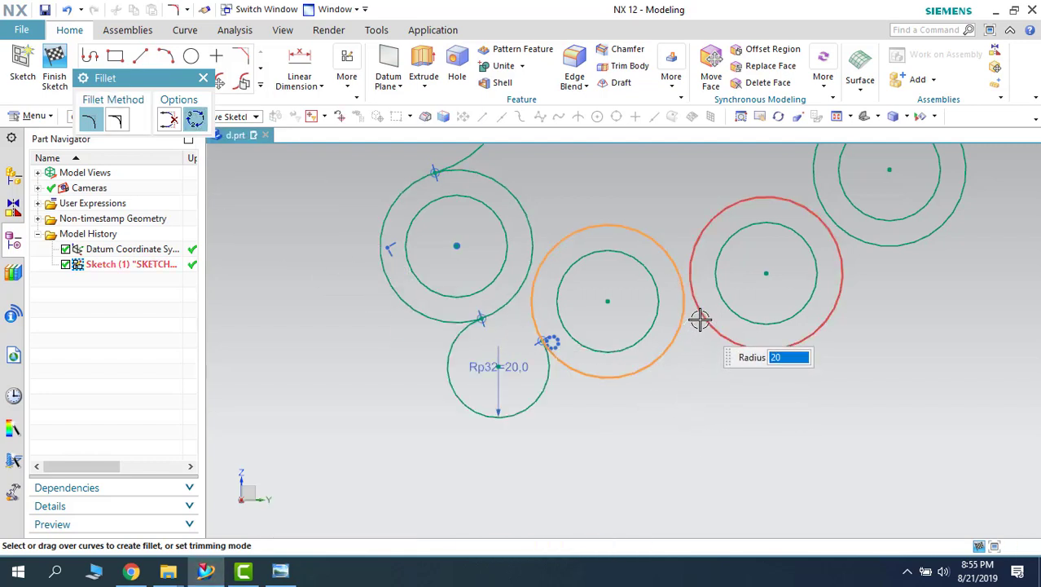
pyautogui.click(698, 320)
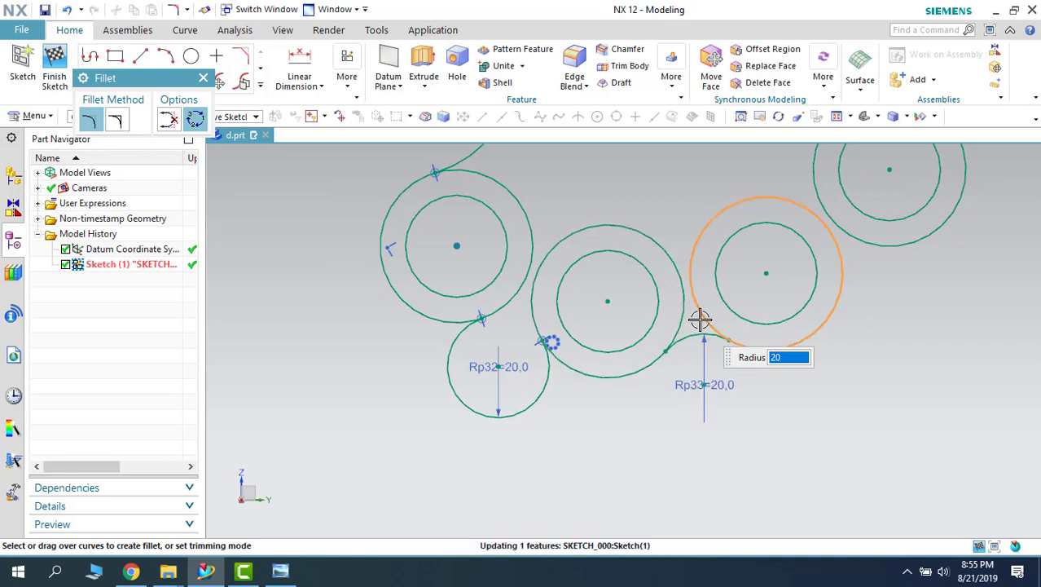
# - Try 20 mm outer-side fillets between the third and fourth bosses and between the fourth and fifth bosses
pyautogui.click(860, 244)
pyautogui.scroll(5, 769, 374)
pyautogui.scroll(-7, 770, 376)
pyautogui.scroll(5, 770, 376)
pyautogui.scroll(-5, 723, 453)
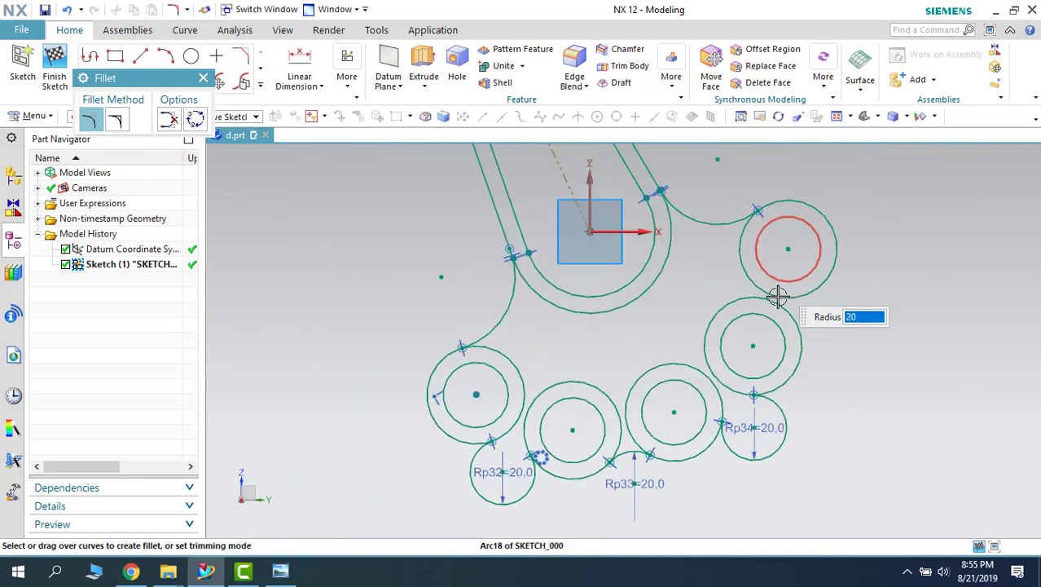
pyautogui.click(796, 320)
pyautogui.click(800, 299)
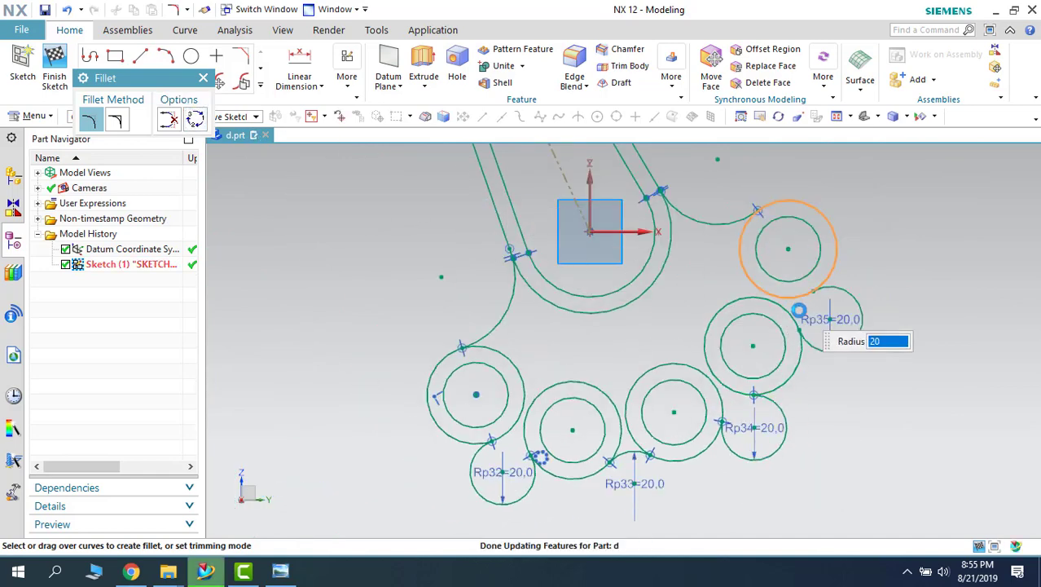
# - Fillet all four adjacent pairs of lower boss outer circles with a 20 mm radius on the side facing the slot
pyautogui.click(737, 299)
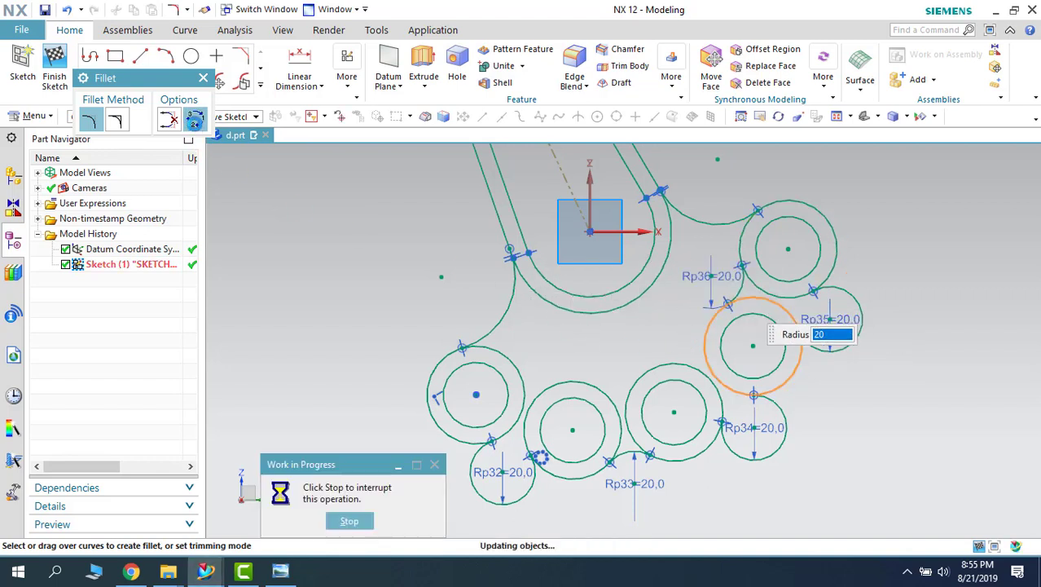
pyautogui.click(691, 363)
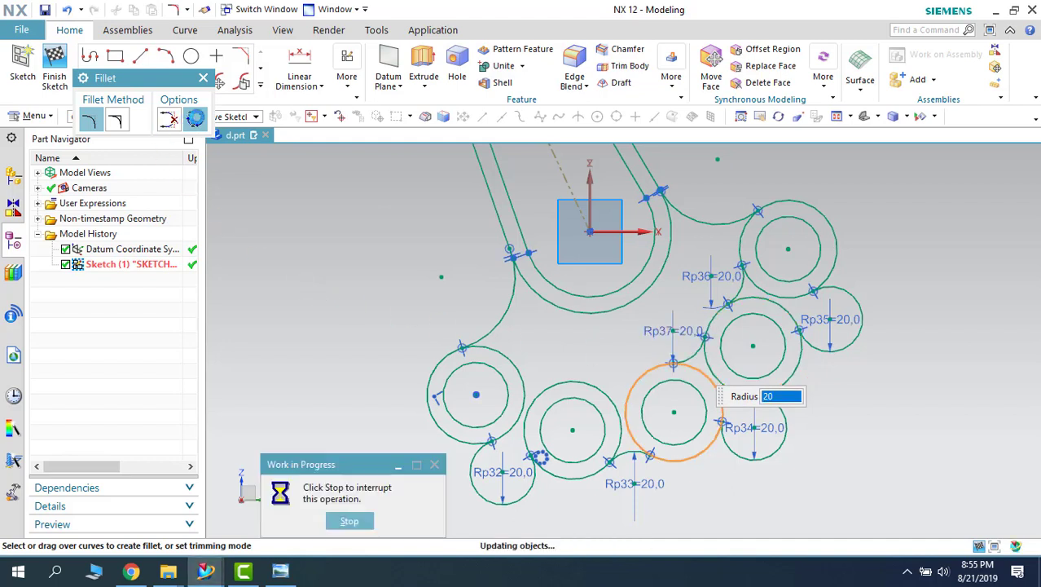
pyautogui.click(609, 395)
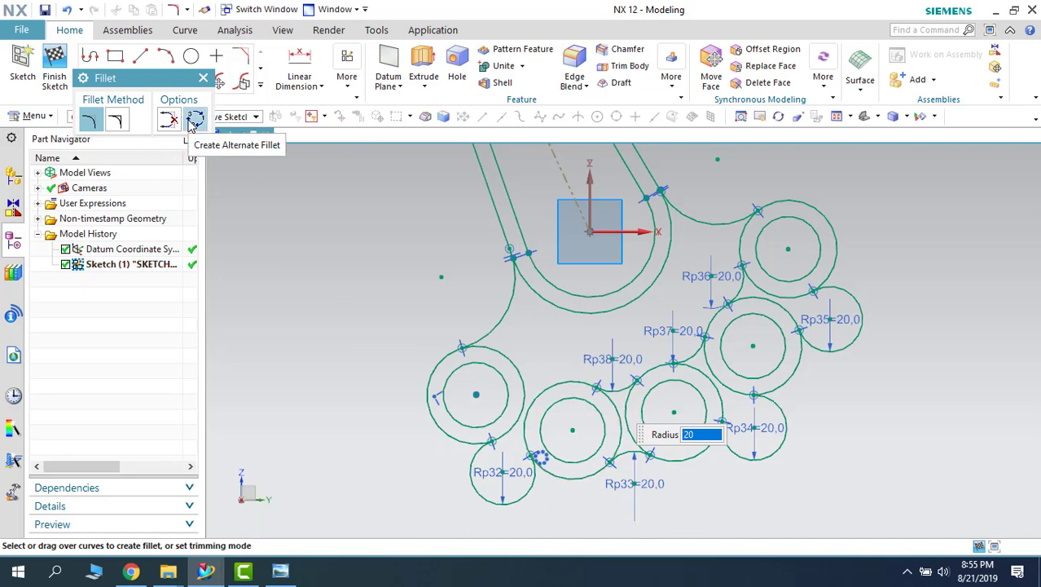
pyautogui.click(530, 404)
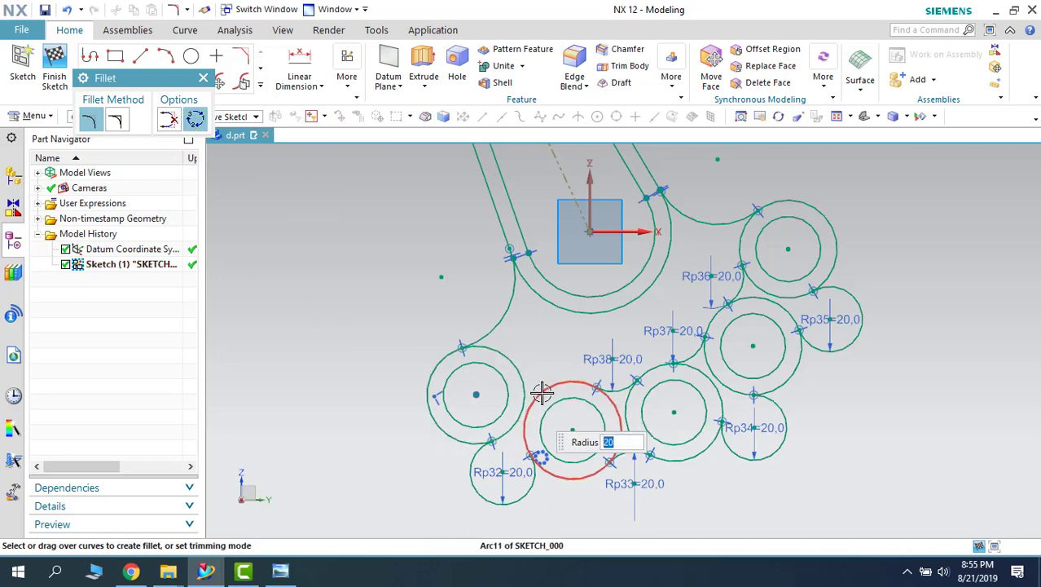
pyautogui.click(525, 390)
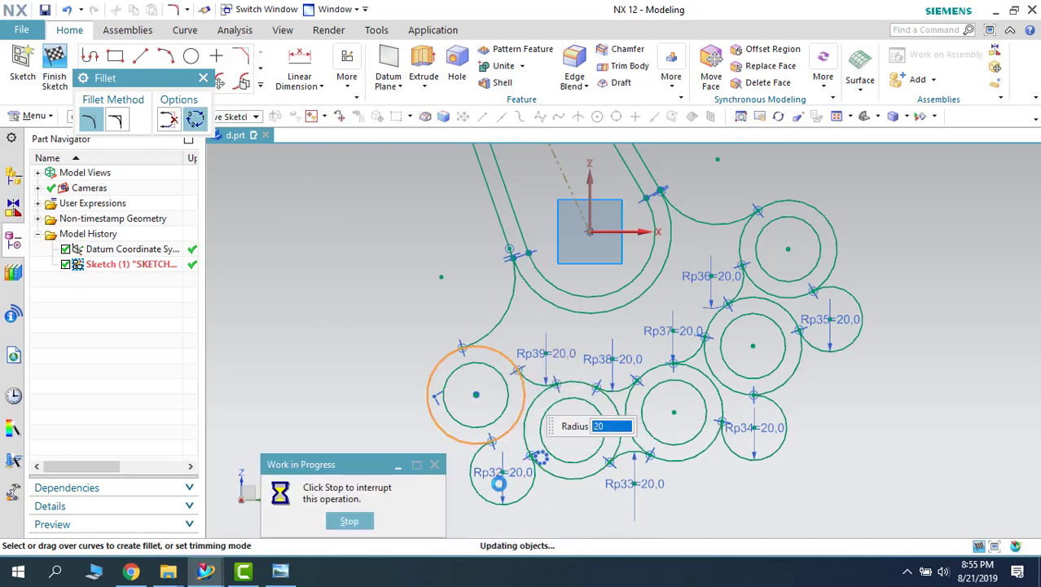
pyautogui.press('Escape')
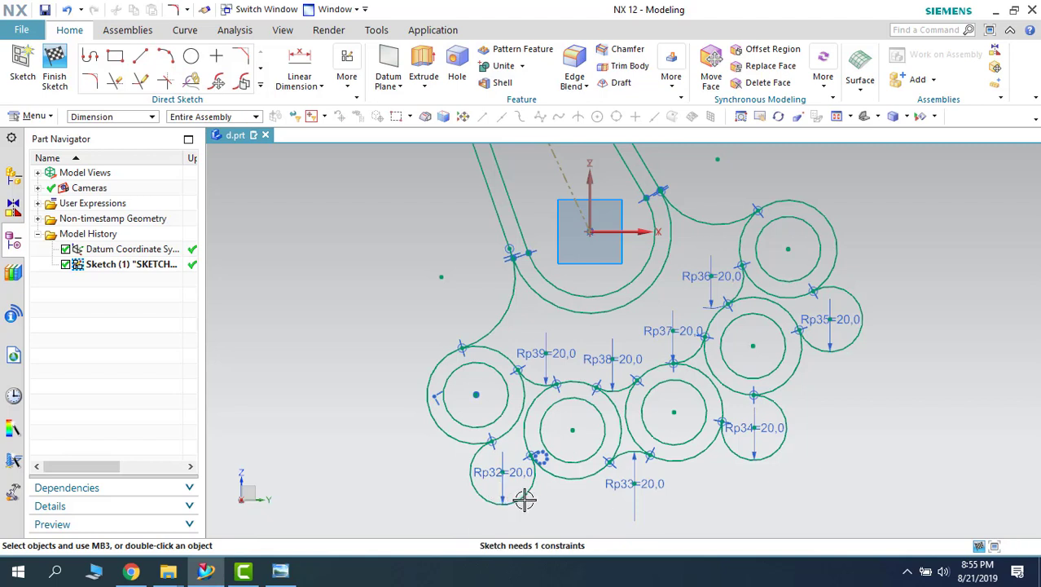
# - Set the selection to No Selection Filter and delete the three bulging 20 mm fillet arcs on the outer side of the bosses
pyautogui.click(139, 116)
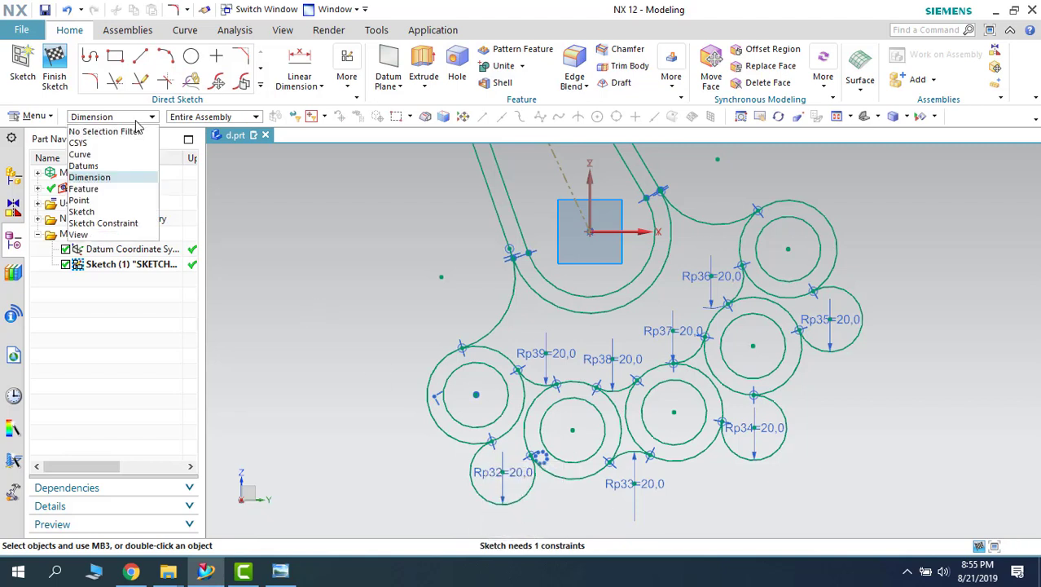
pyautogui.click(139, 130)
pyautogui.click(522, 489)
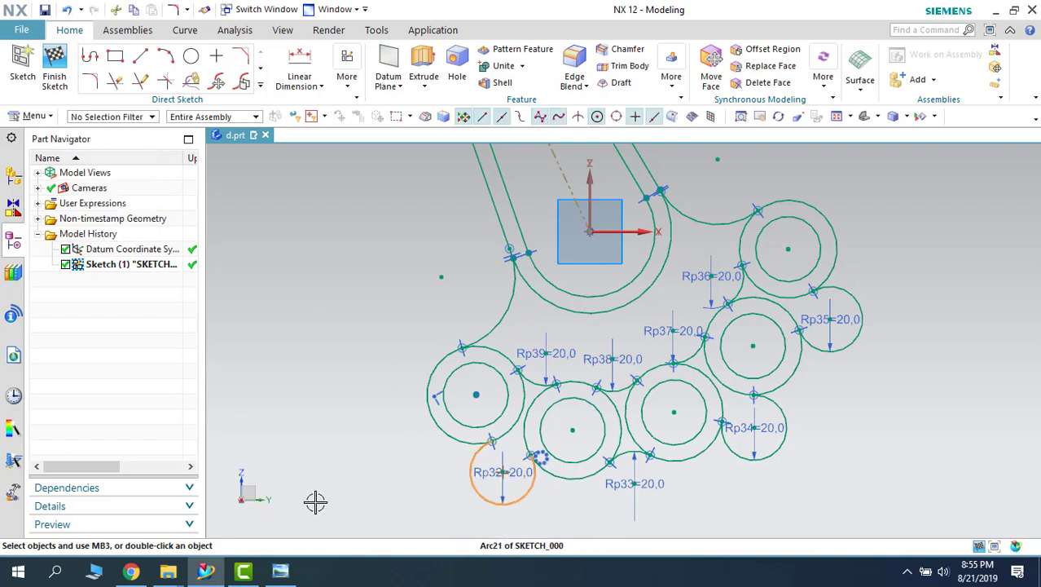
pyautogui.press('Delete')
pyautogui.click(749, 458)
pyautogui.press('Delete')
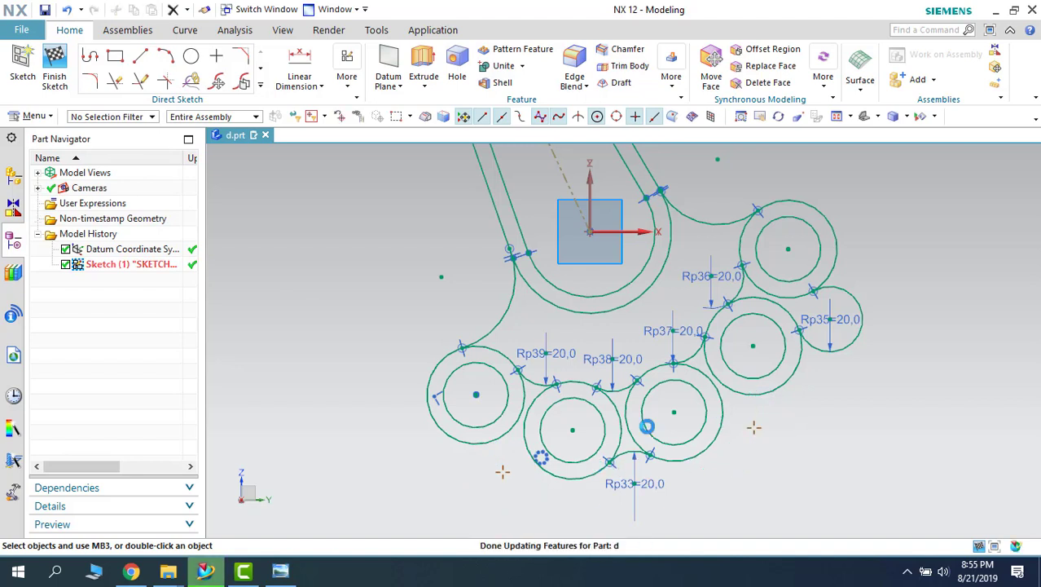
pyautogui.click(825, 353)
pyautogui.press('Delete')
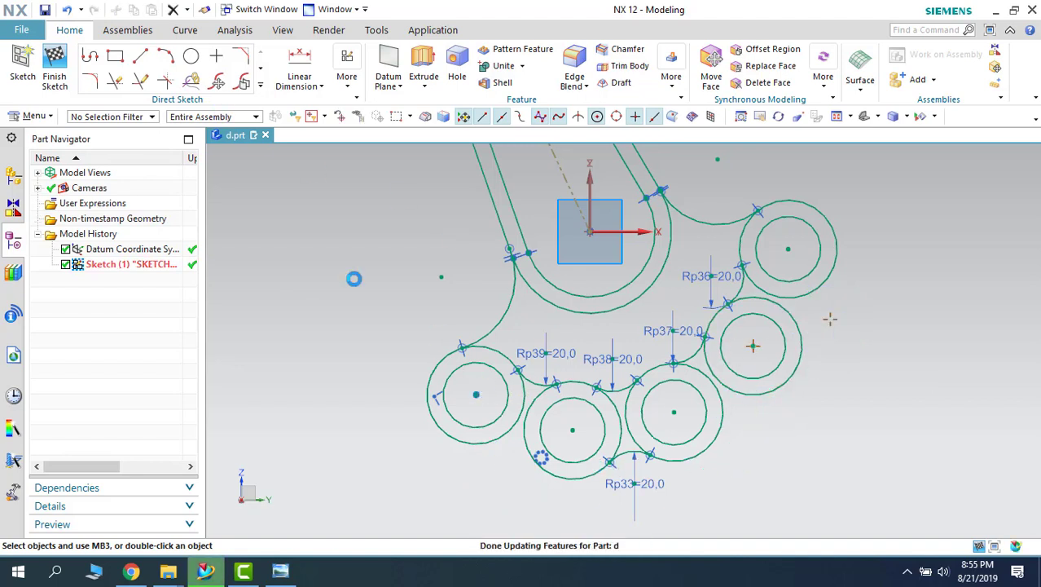
# - Create an alternate 20 mm fillet between the outer circles of the first and second lower bosses, on the side away from the slot
pyautogui.press('f')
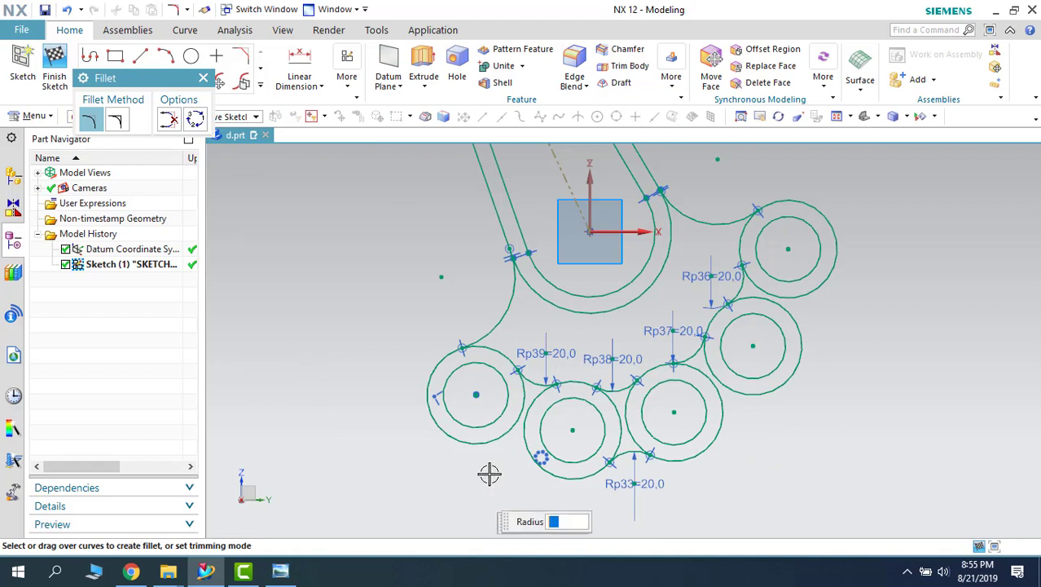
pyautogui.write('20')
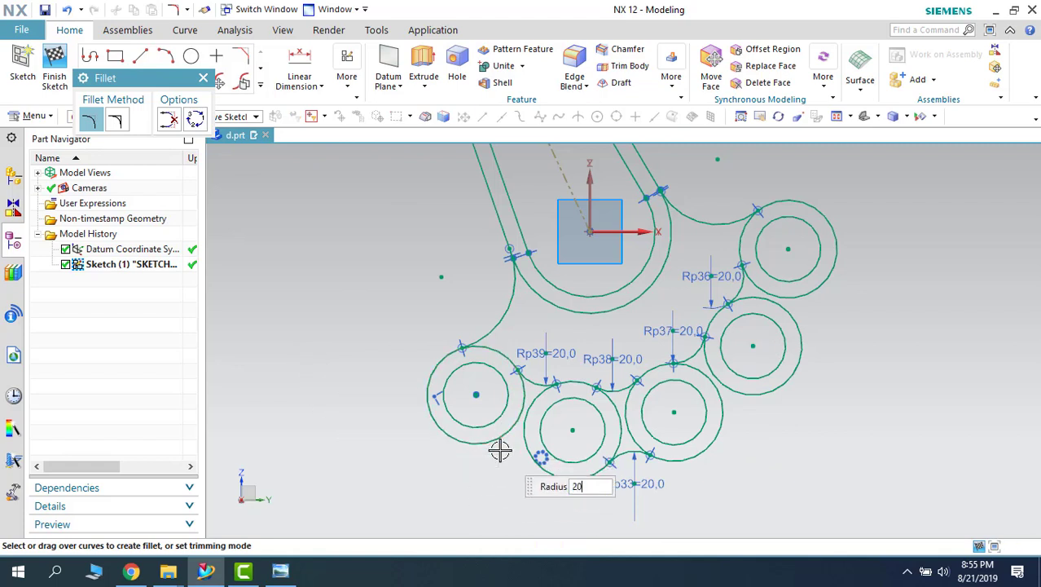
pyautogui.click(195, 118)
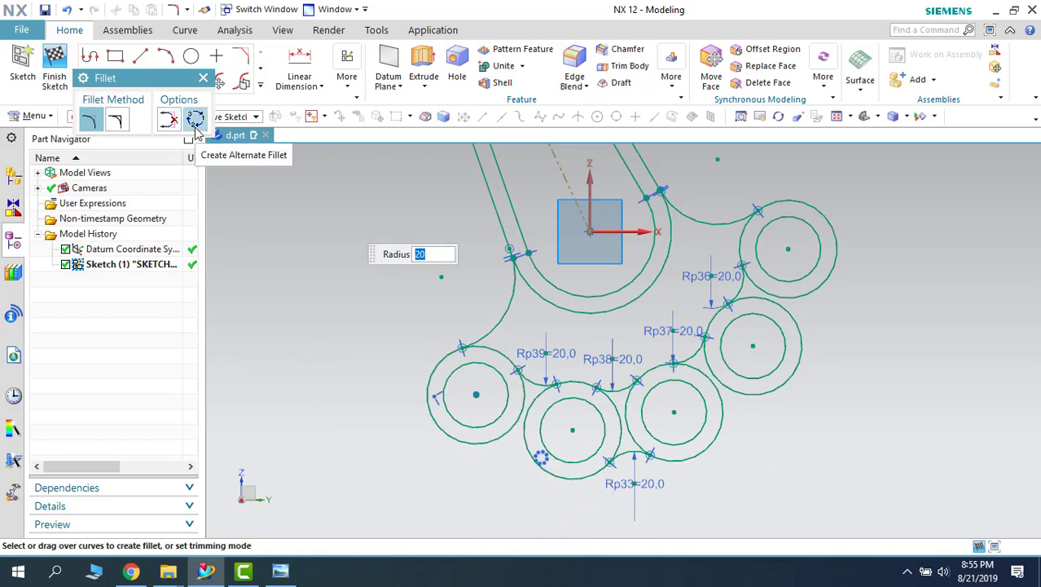
pyautogui.click(502, 443)
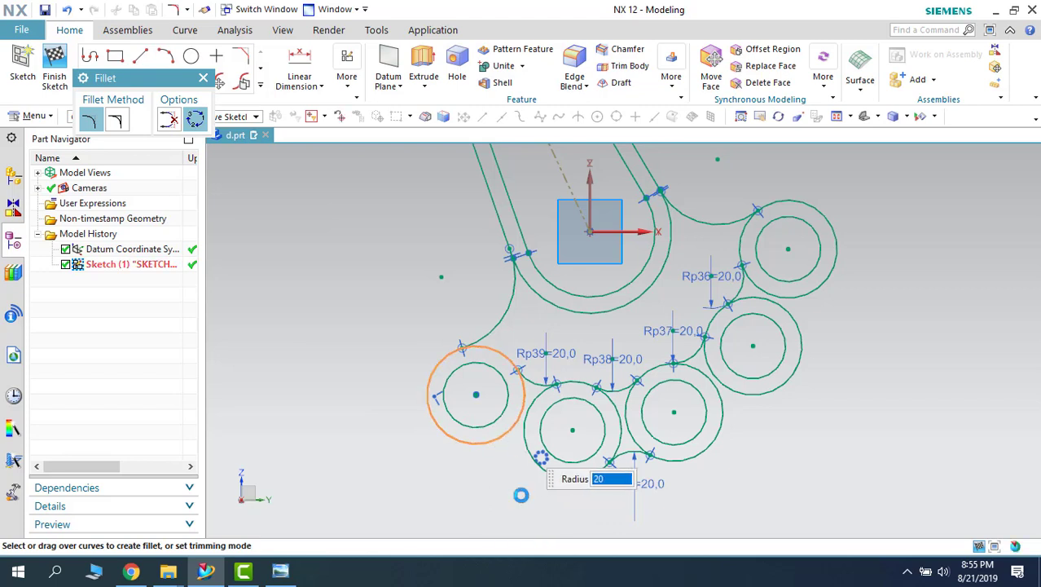
pyautogui.click(524, 437)
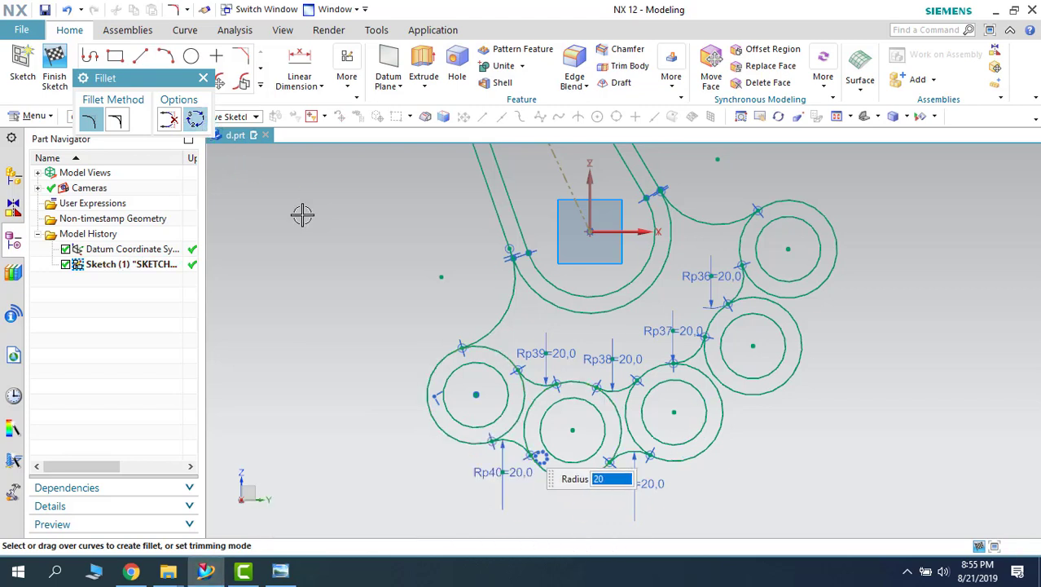
# - Fillet the third-fourth and fourth-fifth lower boss outer circles with a 20 mm radius on the side away from the slot
pyautogui.click(722, 412)
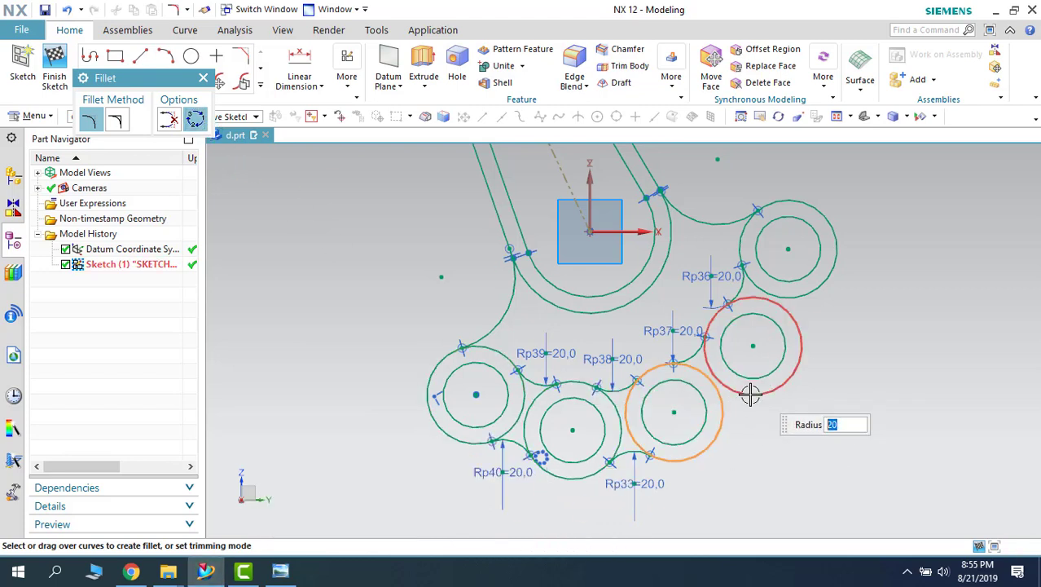
pyautogui.click(750, 394)
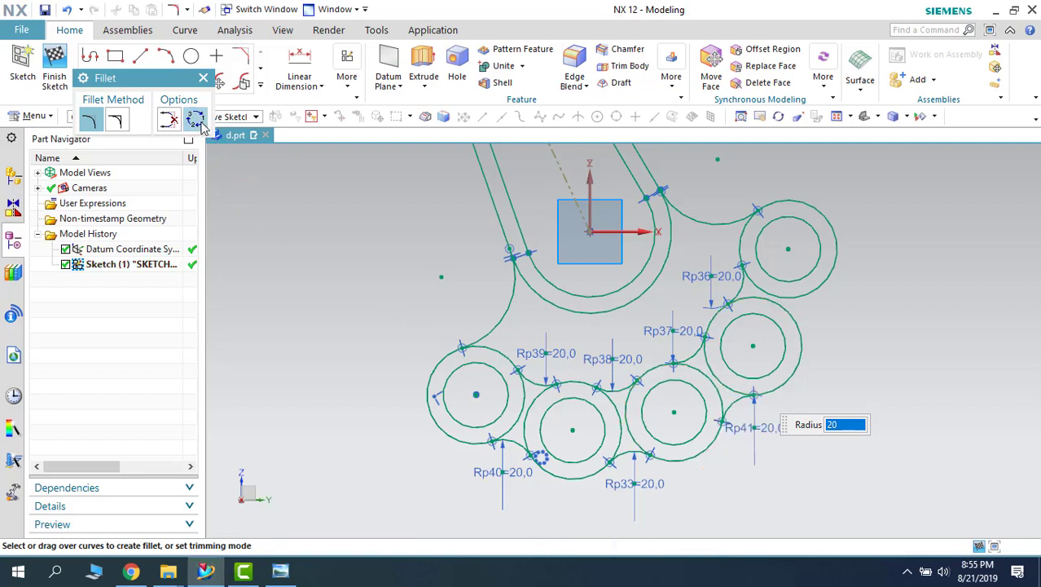
pyautogui.click(790, 318)
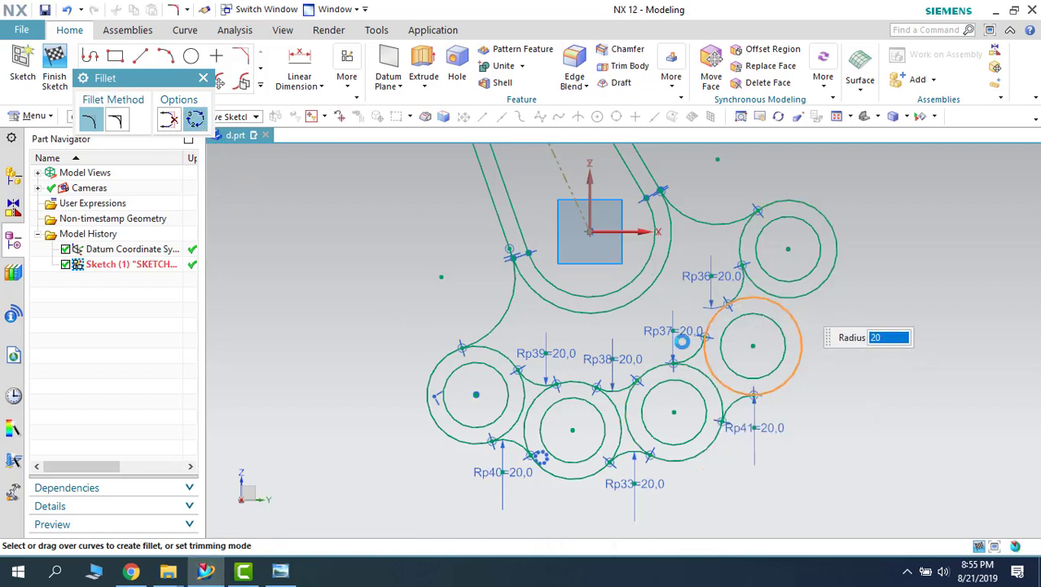
pyautogui.click(813, 290)
pyautogui.press('Escape')
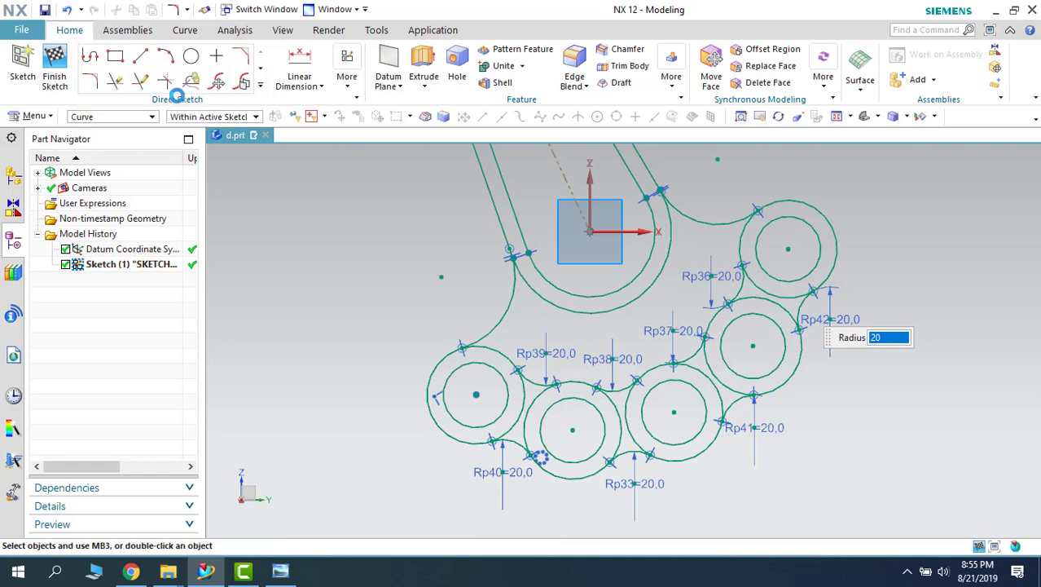
# - Limit the selection to dimensions and delete all the dimensions in the sketch, including those around the upper boss
pyautogui.click(151, 117)
pyautogui.click(89, 177)
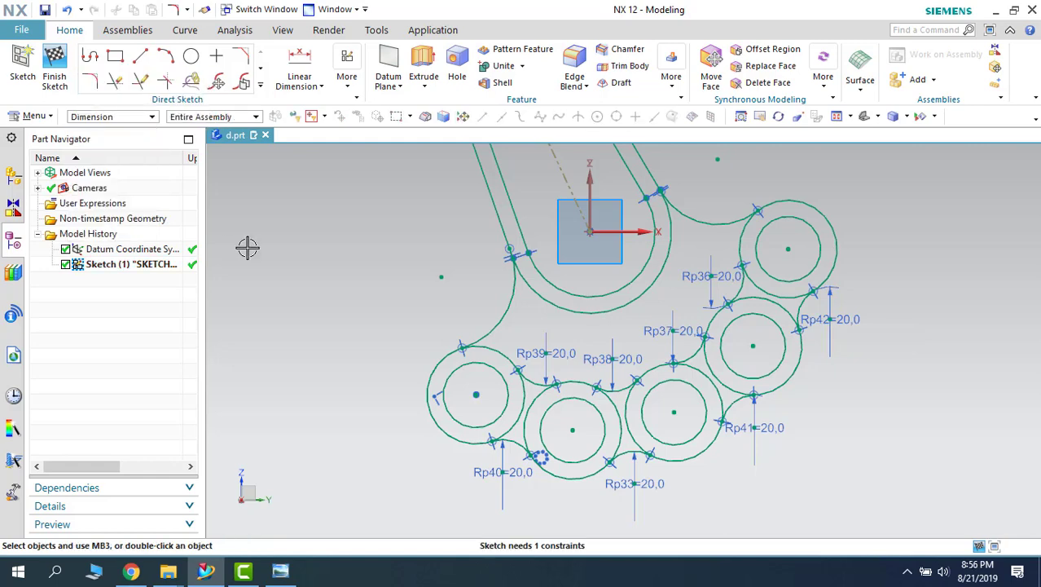
pyautogui.hotkey('ctrl', 'a')
pyautogui.press('Delete')
pyautogui.hotkey('ctrl', 'f')
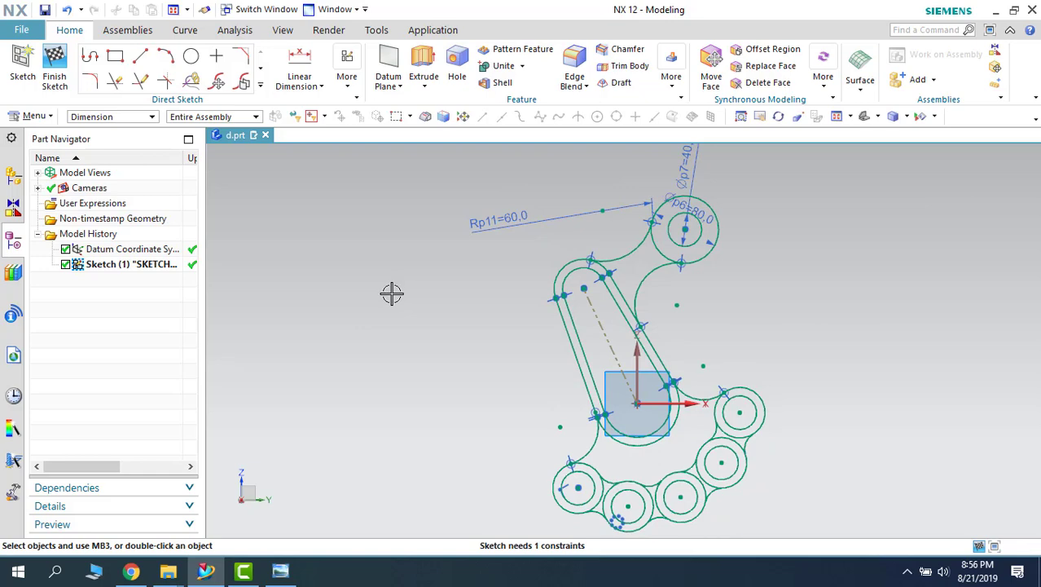
pyautogui.hotkey('ctrl', 'a')
pyautogui.press('Delete')
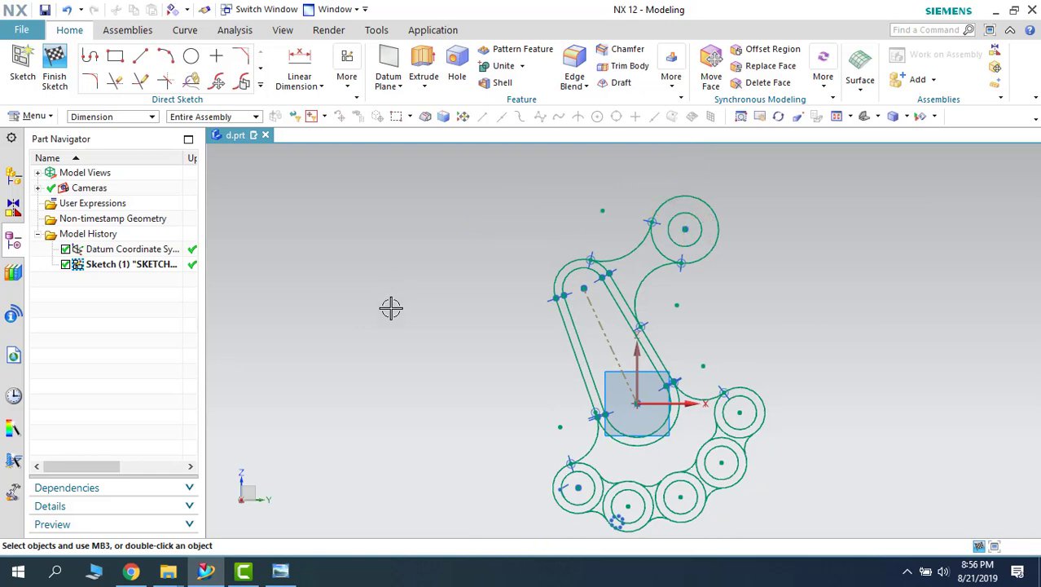
# - Compare the sketched profile with reference drawing 288 in Windows Photo Viewer, then return to the NX sketch
pyautogui.click(280, 571)
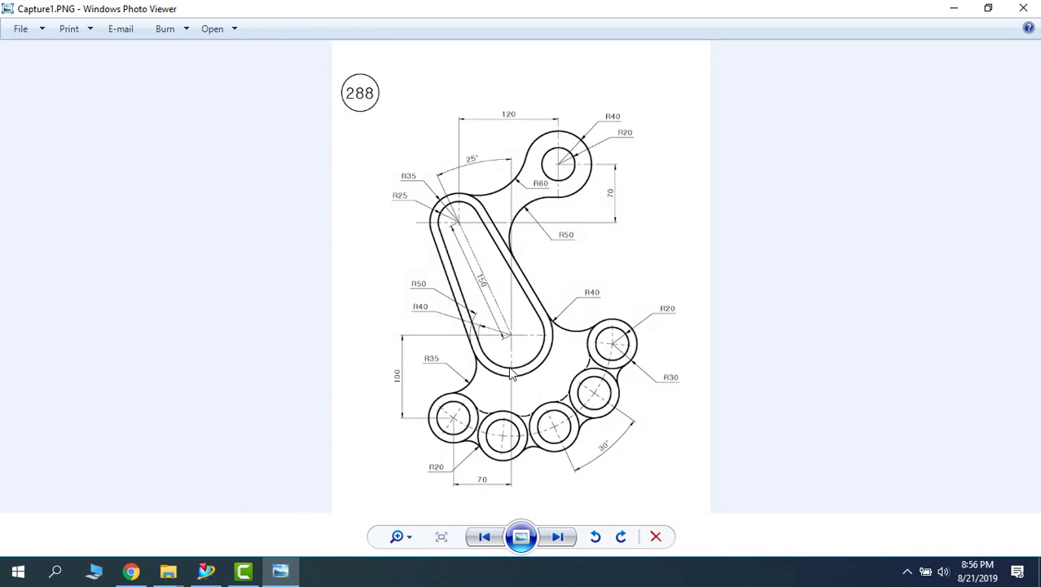
pyautogui.click(956, 10)
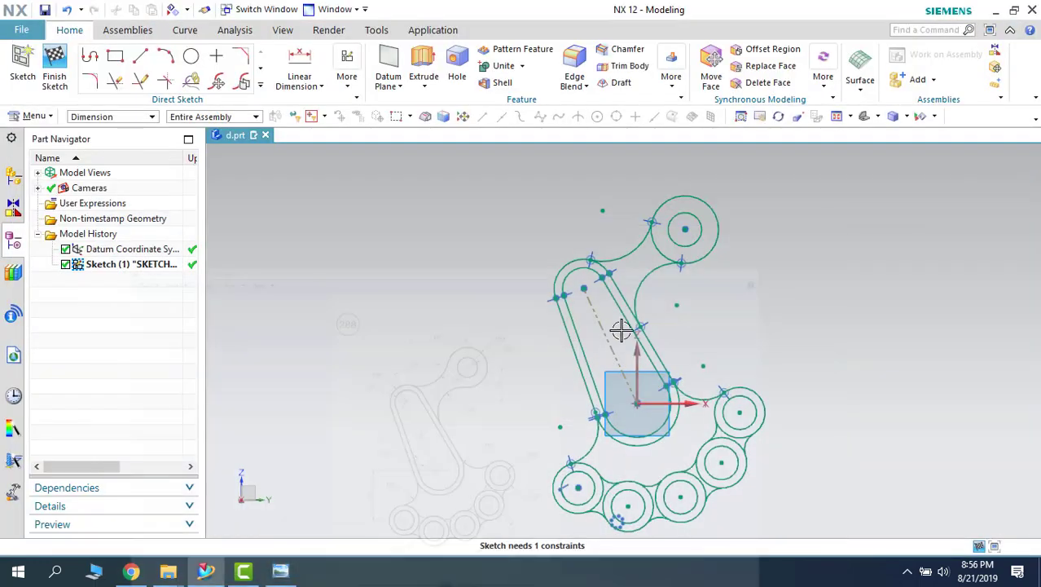